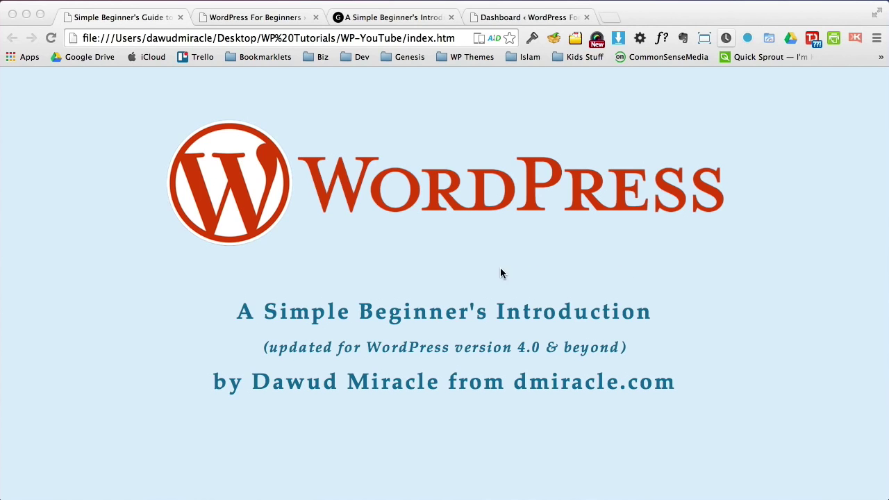
Step: Scroll through the live site's home page article and return to the header
left_click(396, 21)
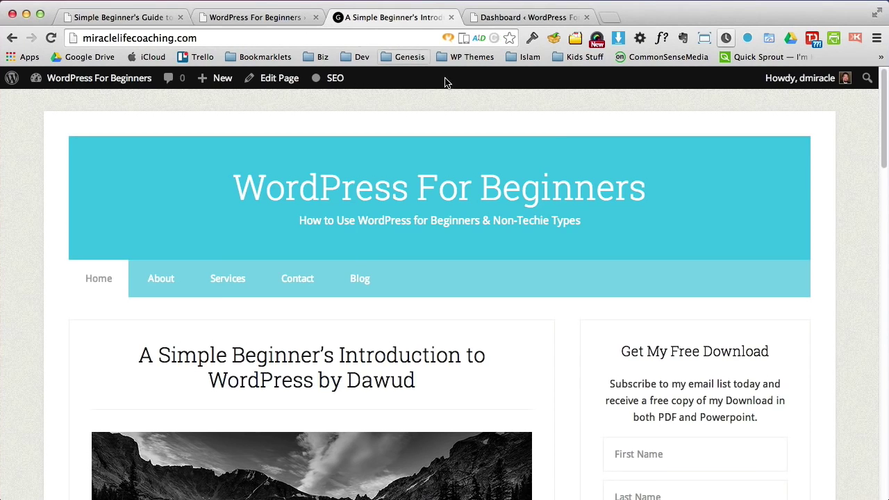
left_click_drag(879, 148, 885, 194)
left_click_drag(142, 399, 471, 294)
left_click(470, 293)
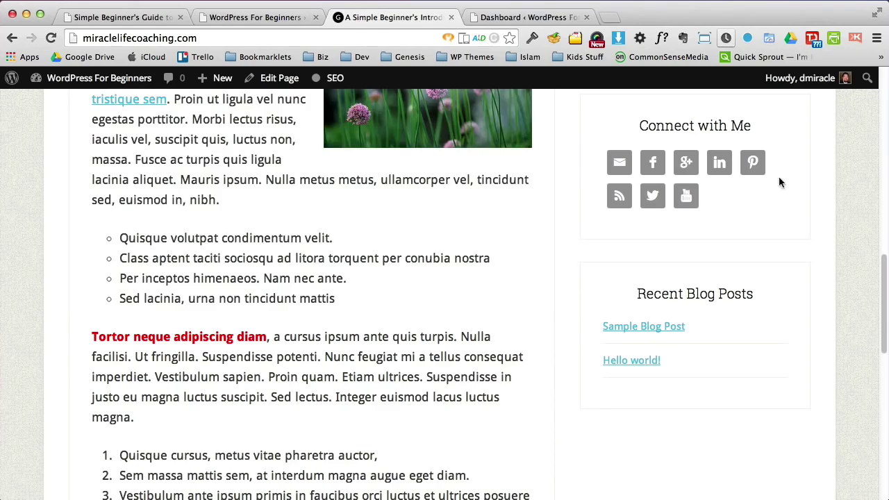
left_click(884, 86)
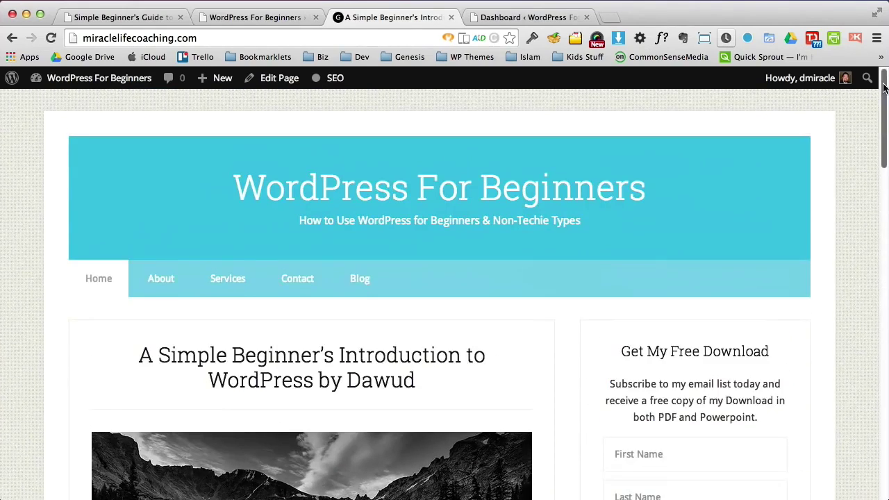
left_click_drag(884, 86, 882, 146)
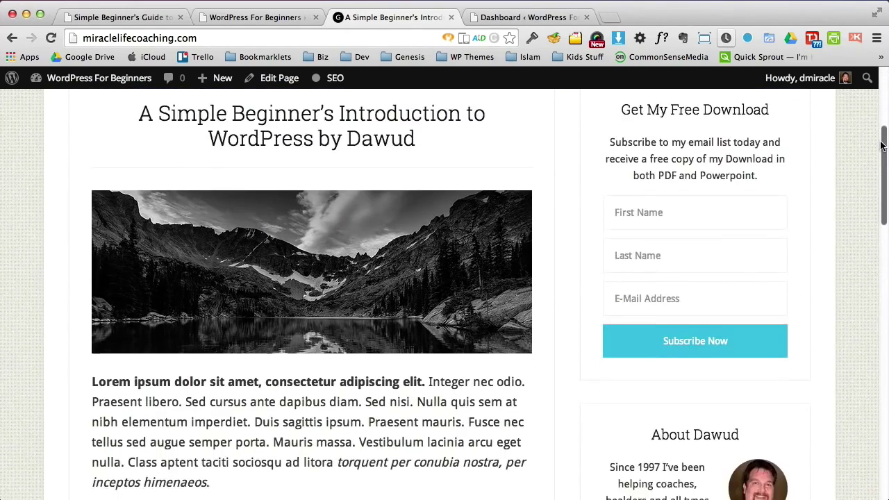
scroll(769, 198, "up", 5)
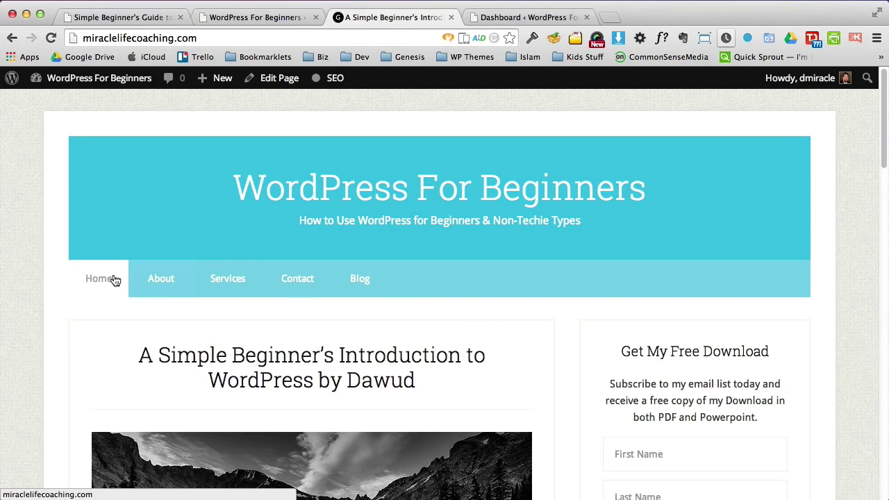
Step: Visit the About, Services, Contact and Blog pages from the site's menu
left_click(150, 284)
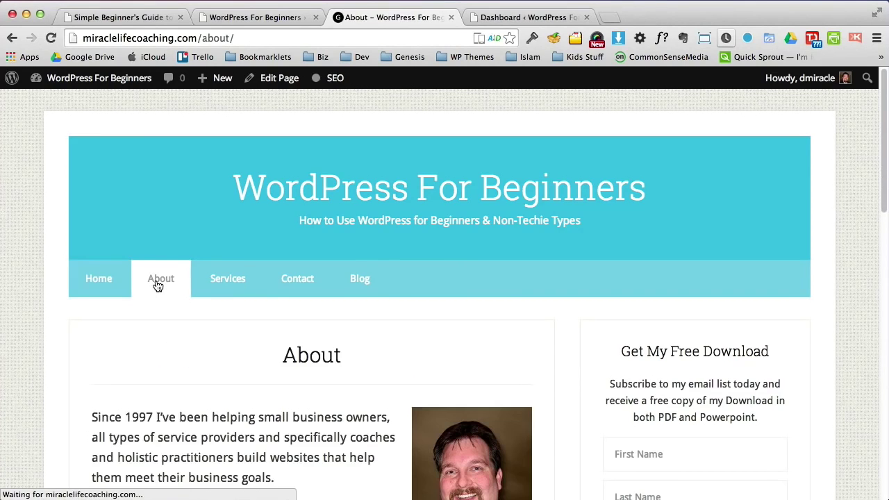
left_click(105, 282)
left_click(155, 284)
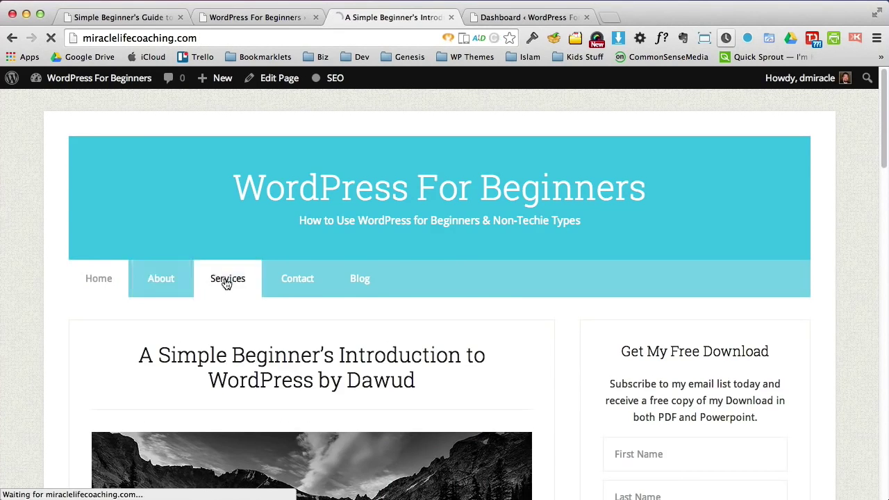
left_click(227, 282)
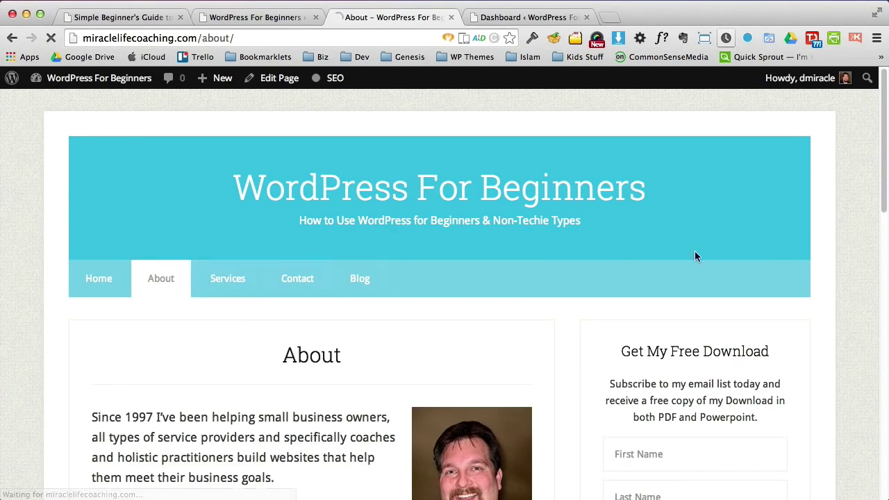
left_click(316, 286)
left_click(362, 279)
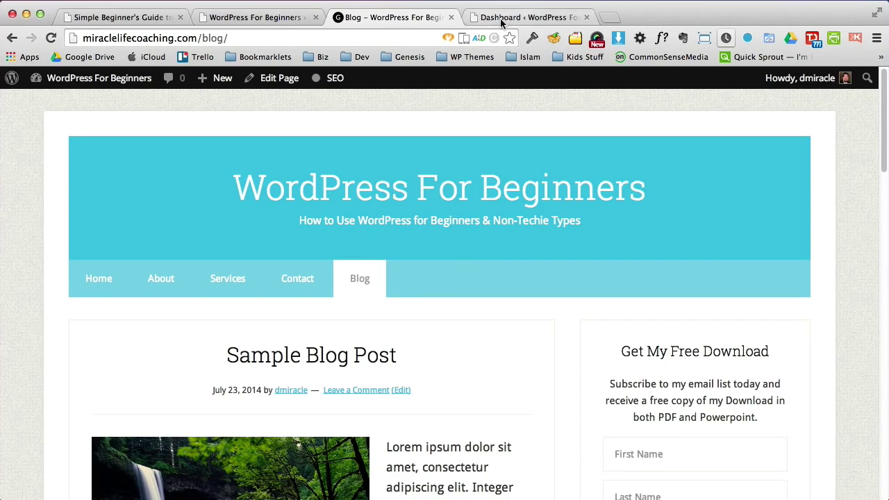
Step: Fill in the admin username and password on the WordPress login page
left_click(257, 19)
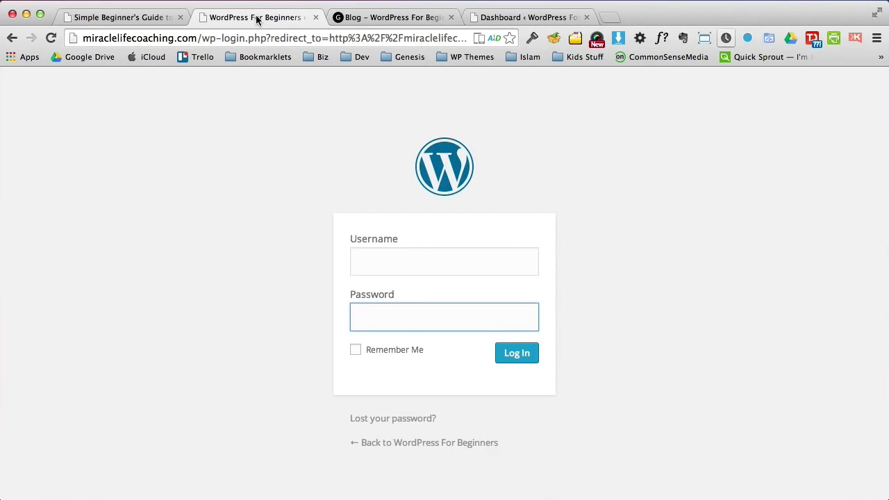
left_click(441, 267)
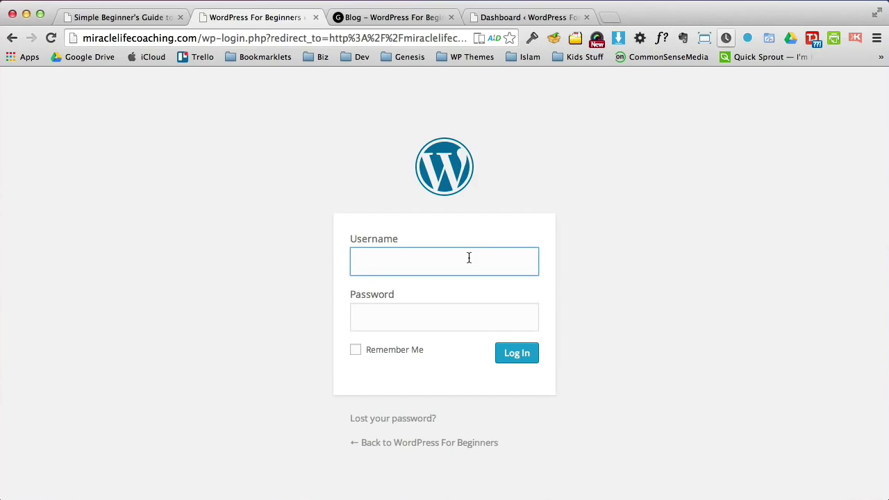
type("username")
key("Tab")
type("password")
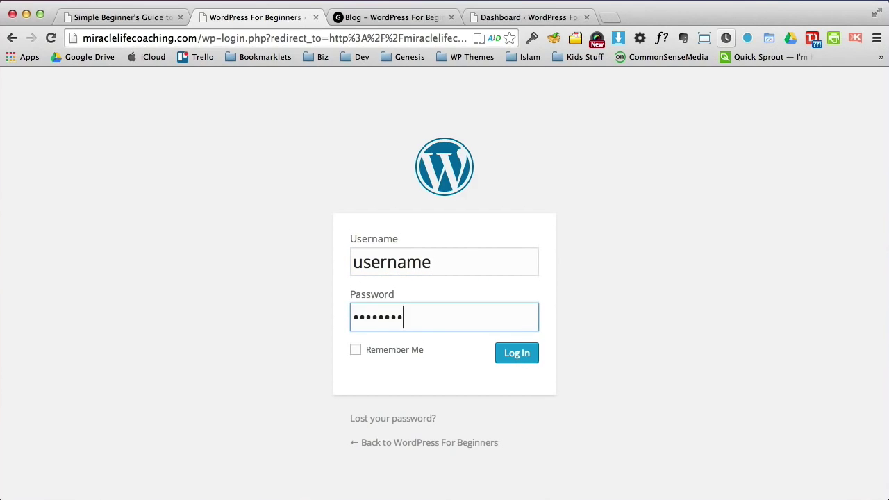
left_click(537, 19)
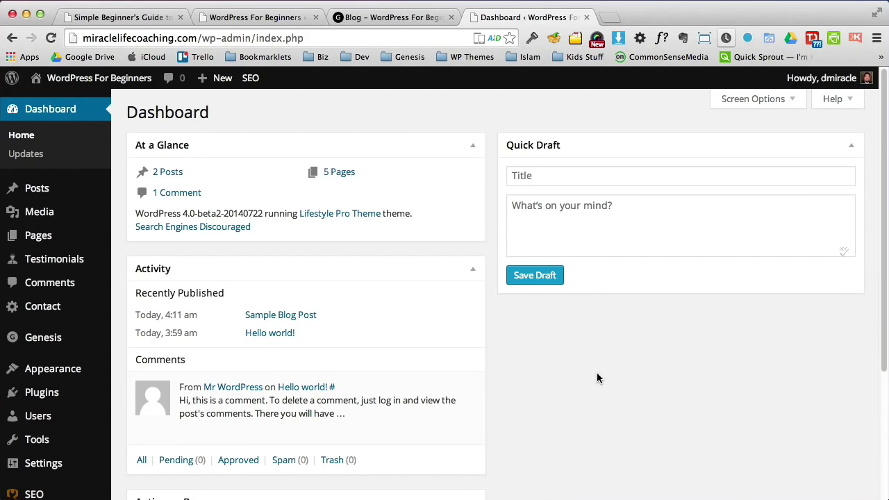
Step: Switch back and forth between the live site's home page and the admin Dashboard
left_click(393, 20)
left_click(130, 279)
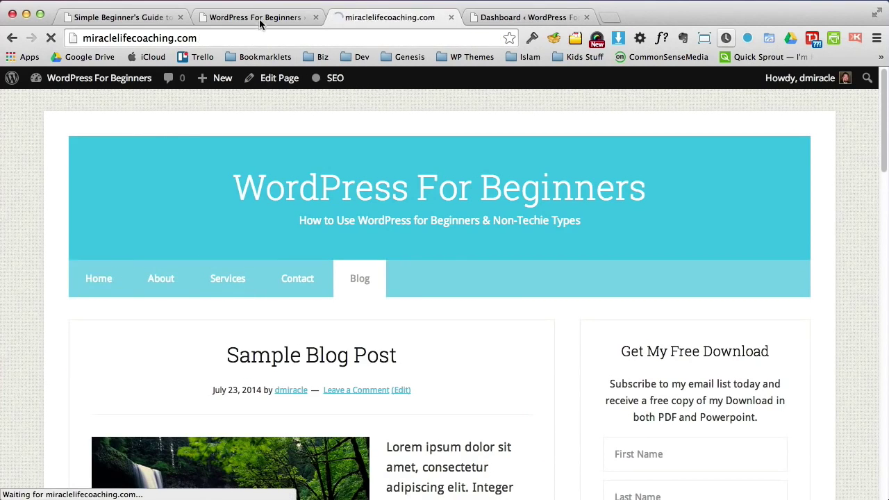
left_click(521, 20)
left_click(407, 20)
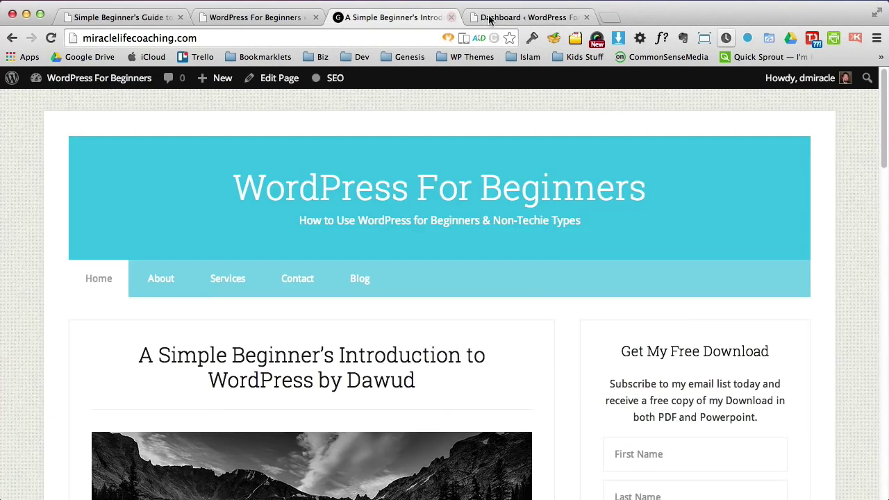
left_click(479, 18)
left_click(401, 19)
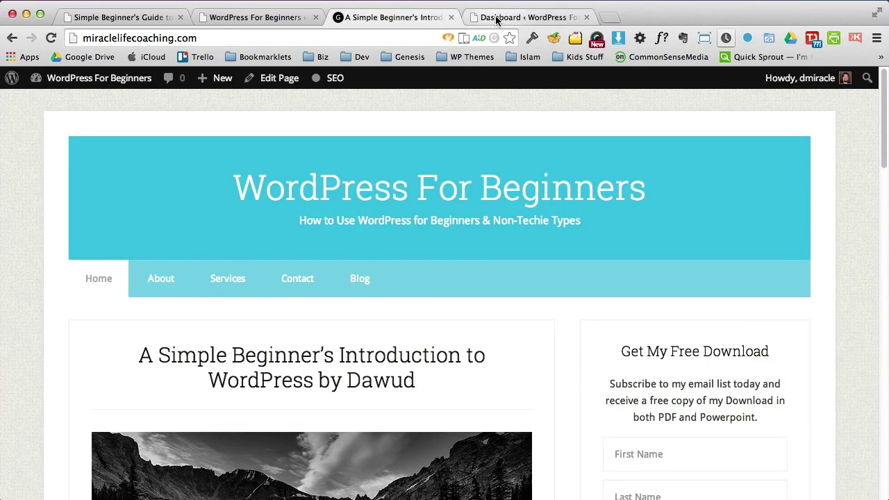
left_click(472, 17)
left_click(399, 17)
left_click(509, 20)
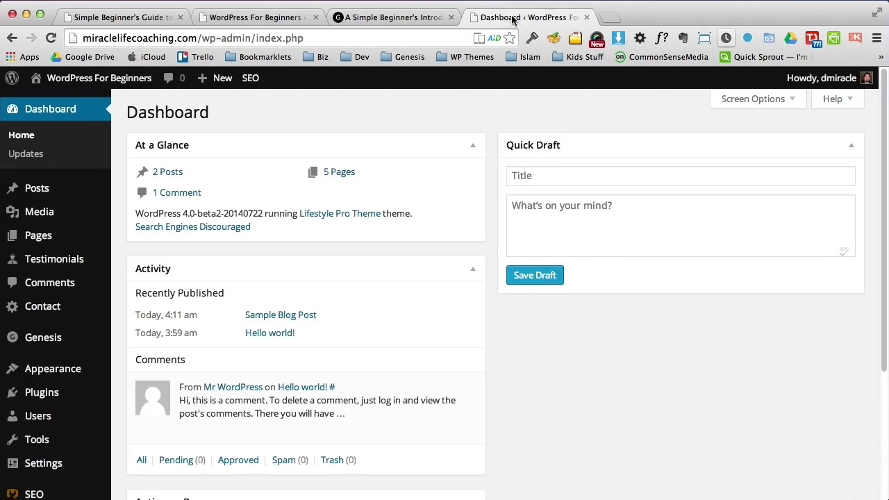
left_click(400, 21)
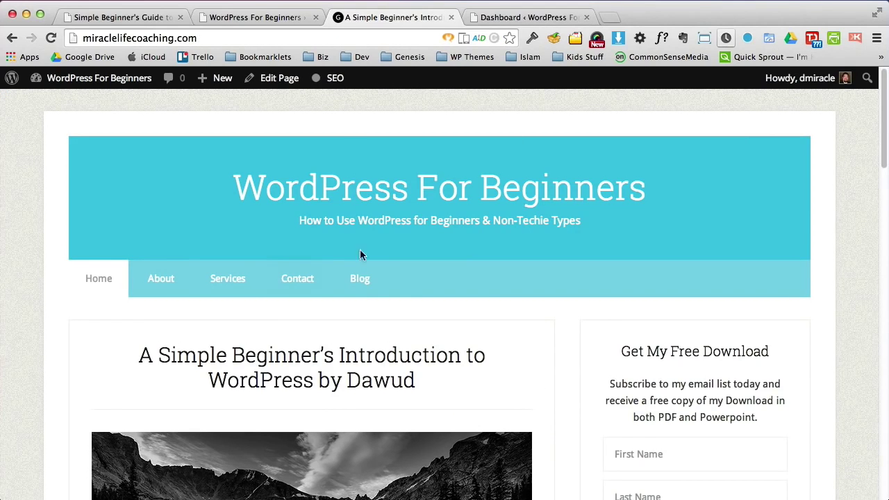
left_click(512, 21)
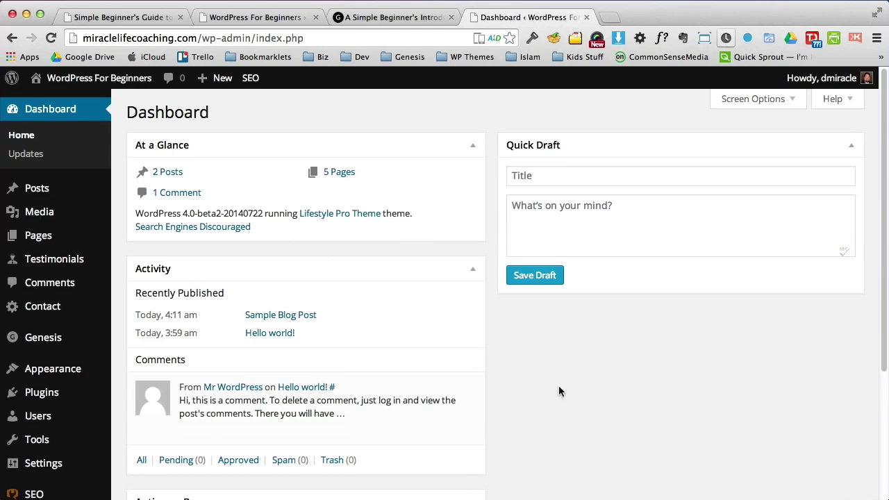
left_click(379, 15)
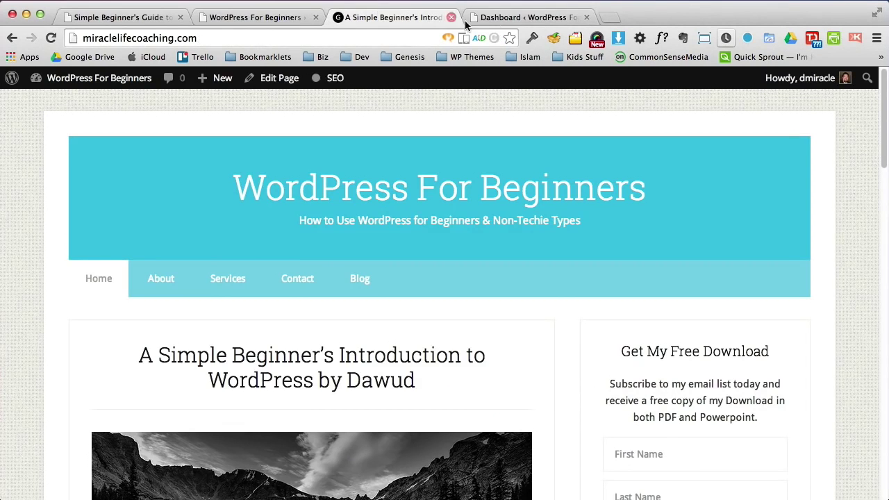
left_click(512, 17)
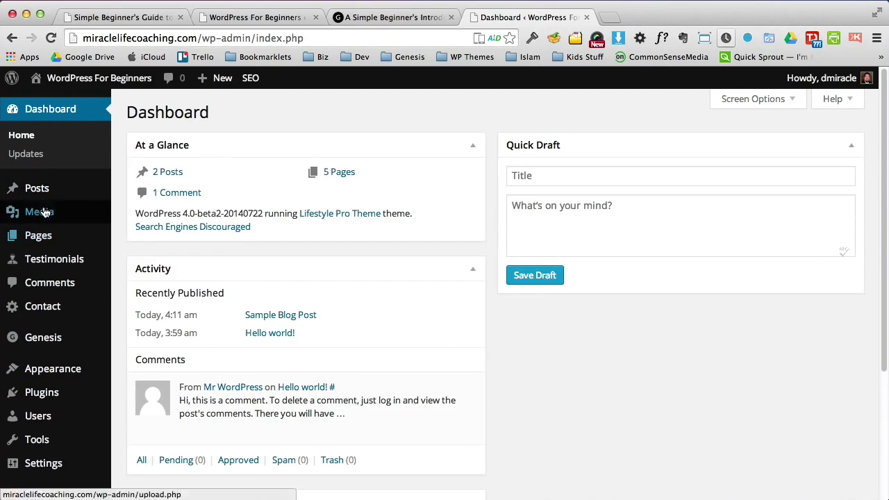
Step: Open the Media Library, then the admin list of all pages
mouse_move(41, 197)
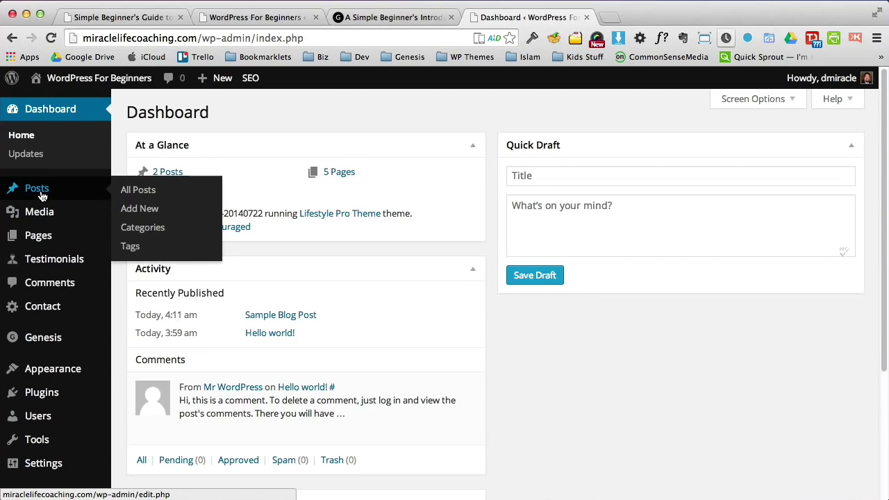
left_click(35, 212)
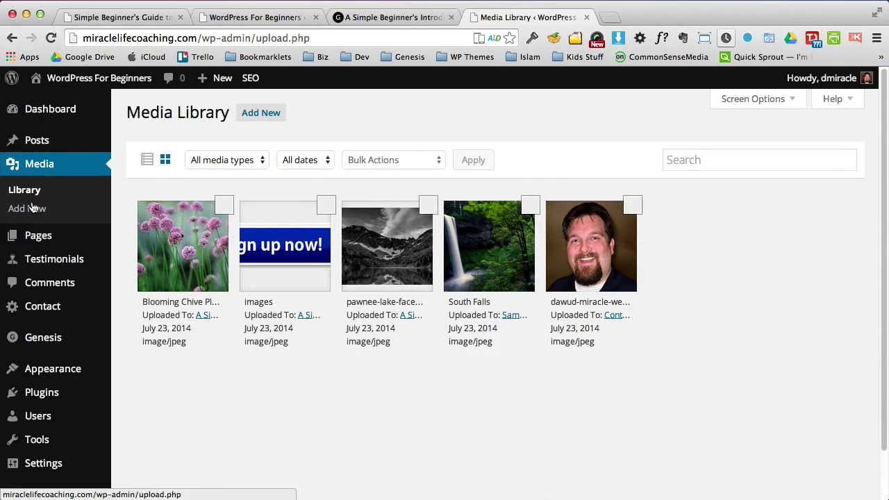
mouse_move(32, 237)
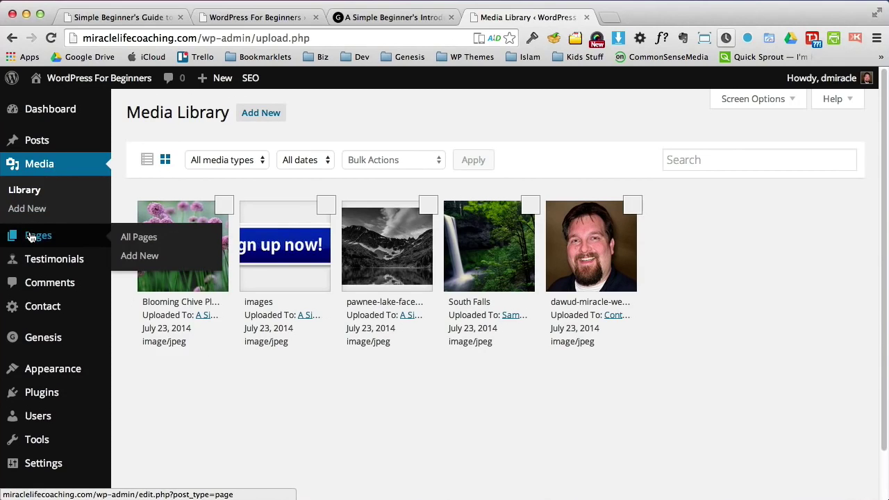
left_click(31, 238)
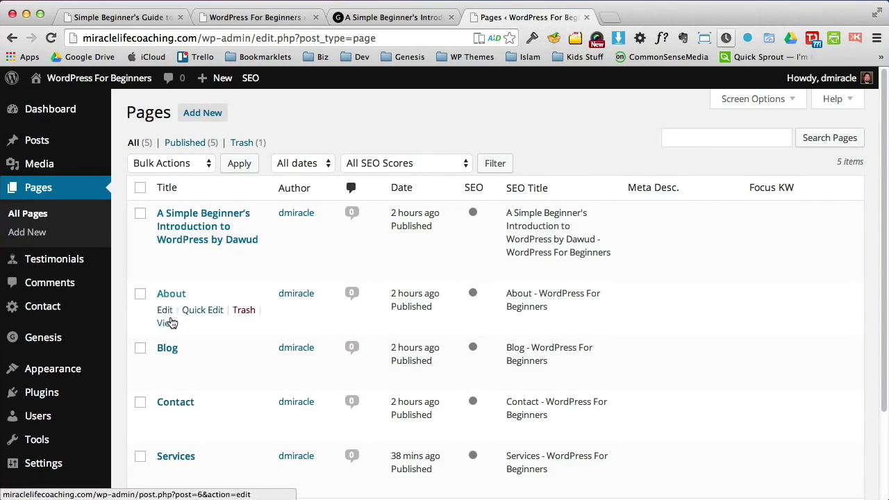
left_click(372, 19)
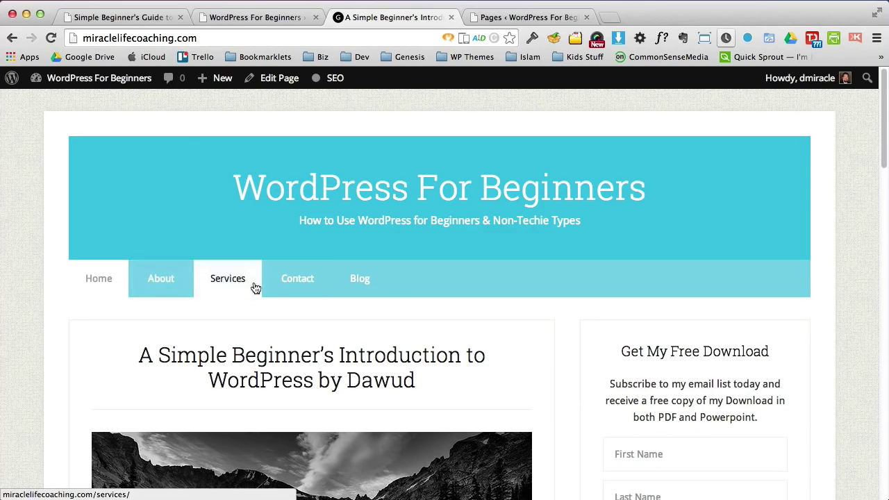
left_click(518, 17)
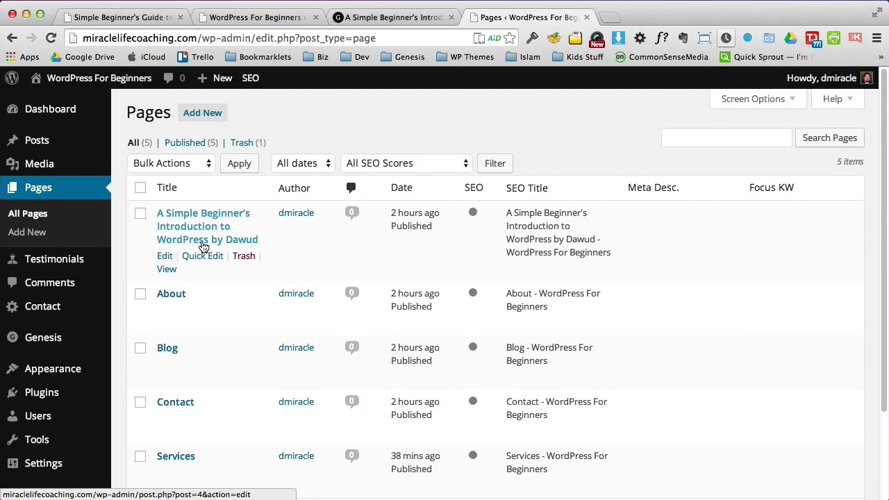
Step: Delete the author byline from the end of the home page title and update the page
left_click(378, 17)
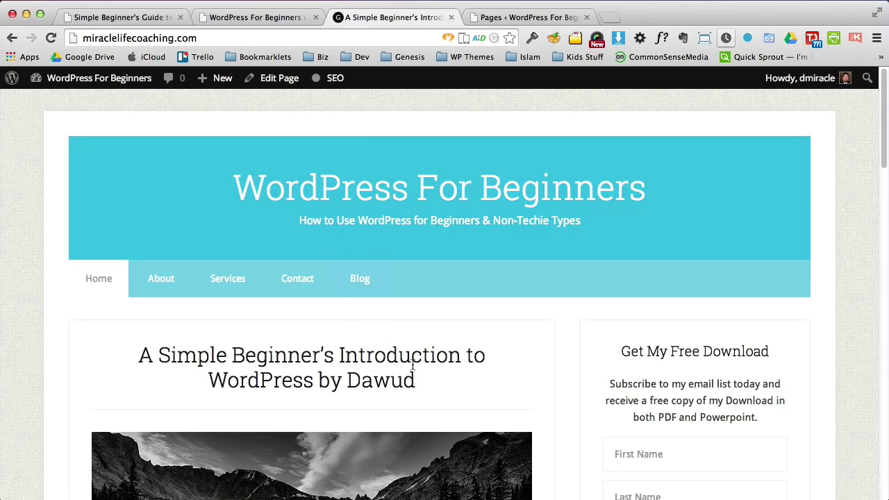
left_click_drag(427, 386, 136, 355)
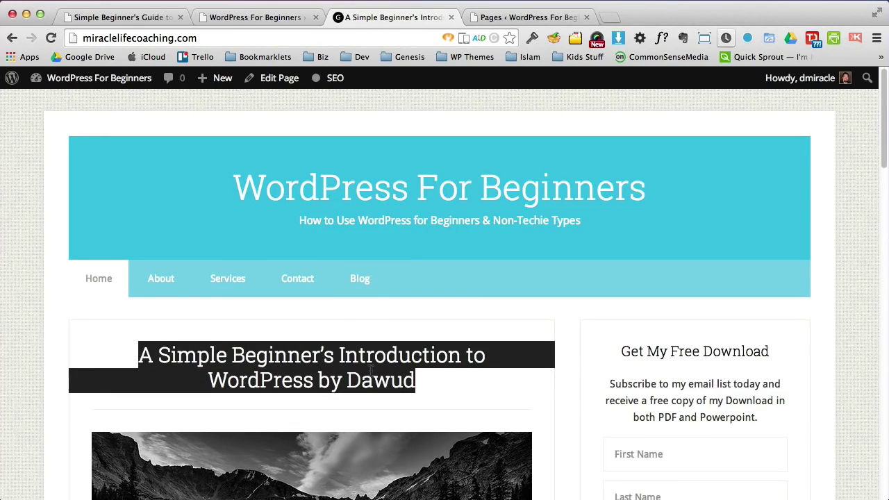
left_click(452, 381)
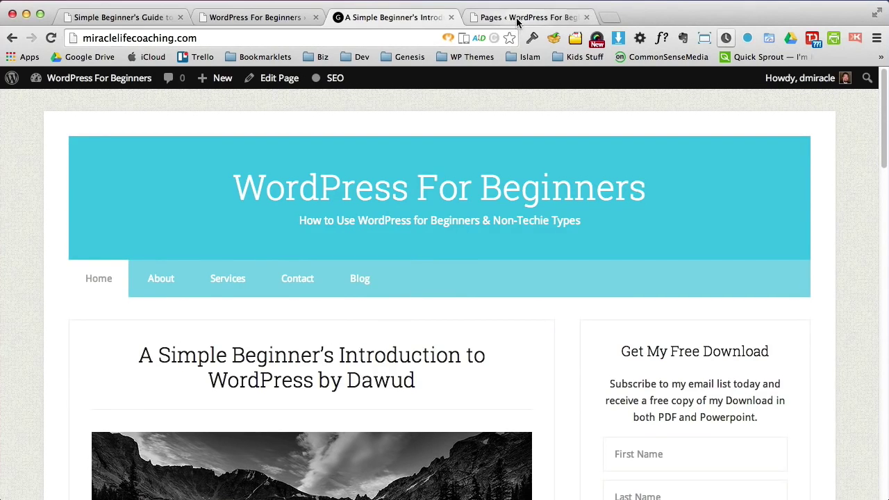
left_click(517, 18)
left_click(200, 239)
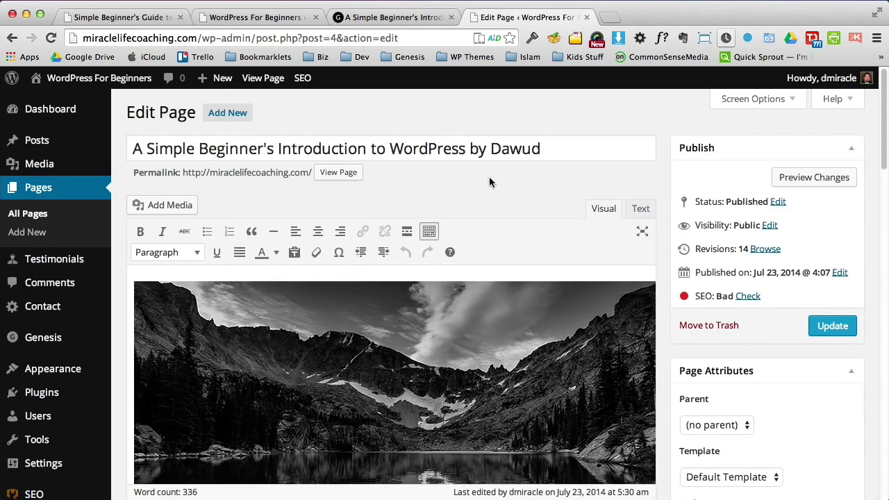
left_click_drag(541, 149, 468, 149)
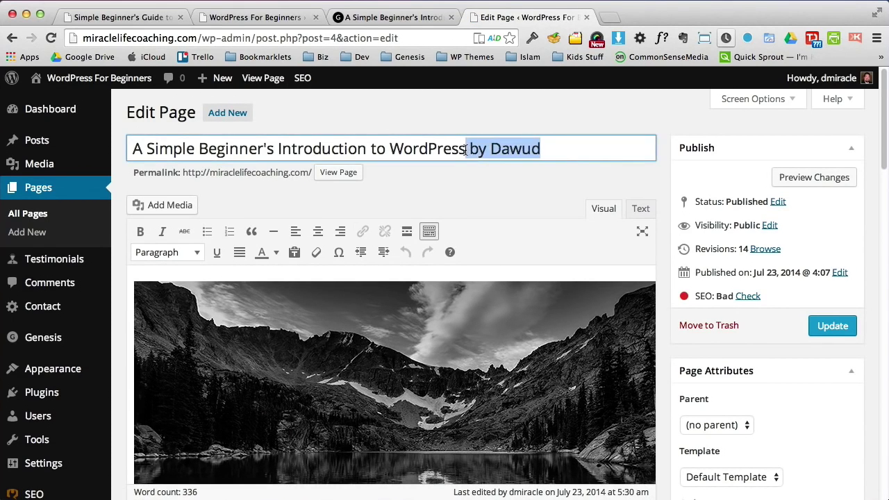
key("BackSpace")
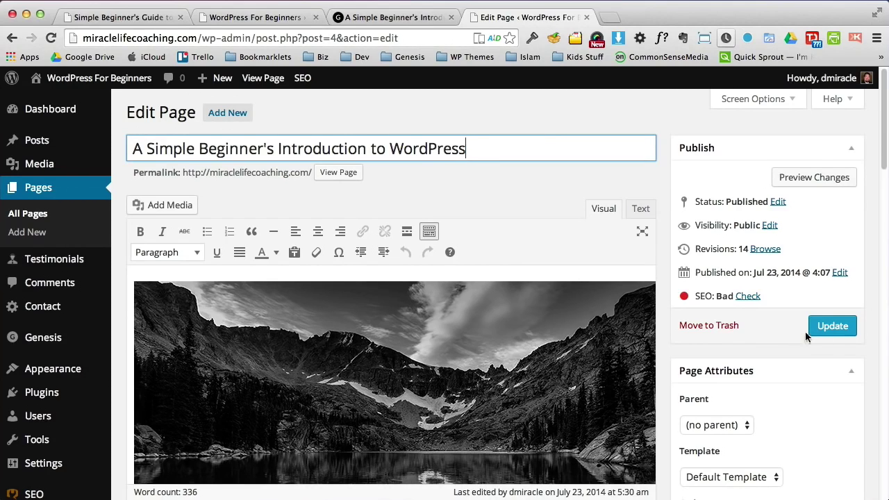
left_click_drag(469, 149, 509, 167)
left_click(833, 325)
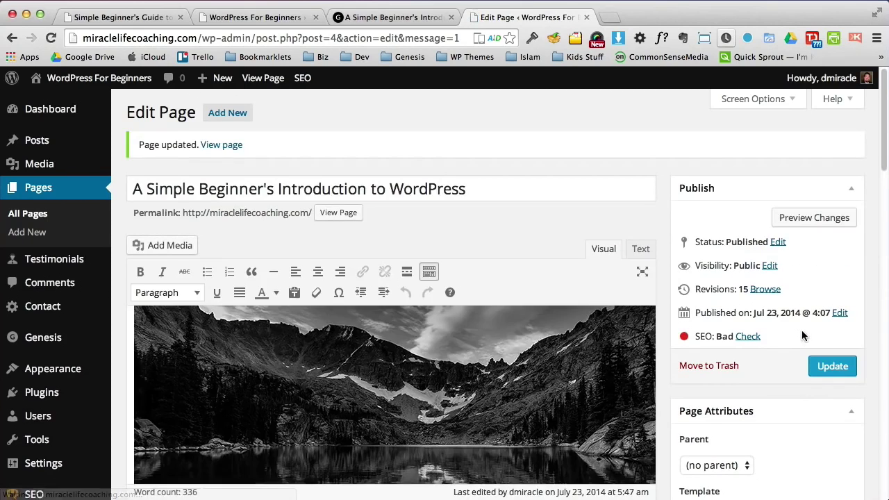
Step: Reload the live home page to confirm the title 'A Simple Beginner's Introduction to WordPress'
left_click(393, 16)
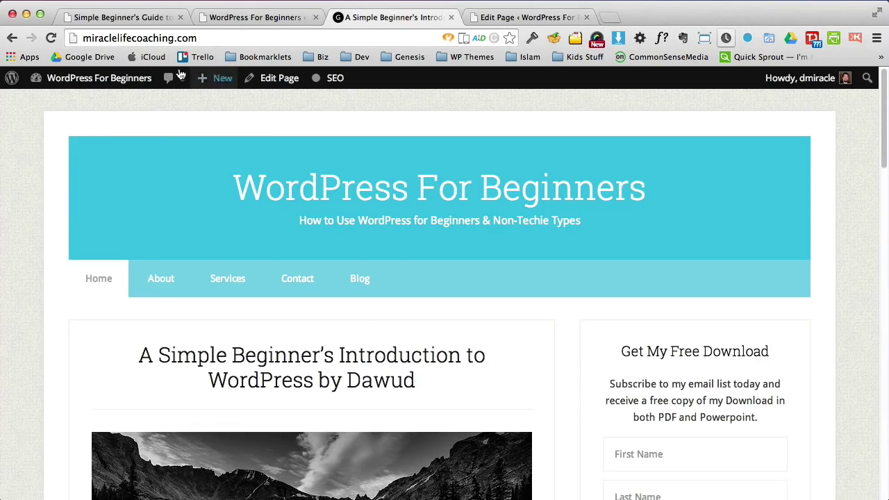
left_click(50, 40)
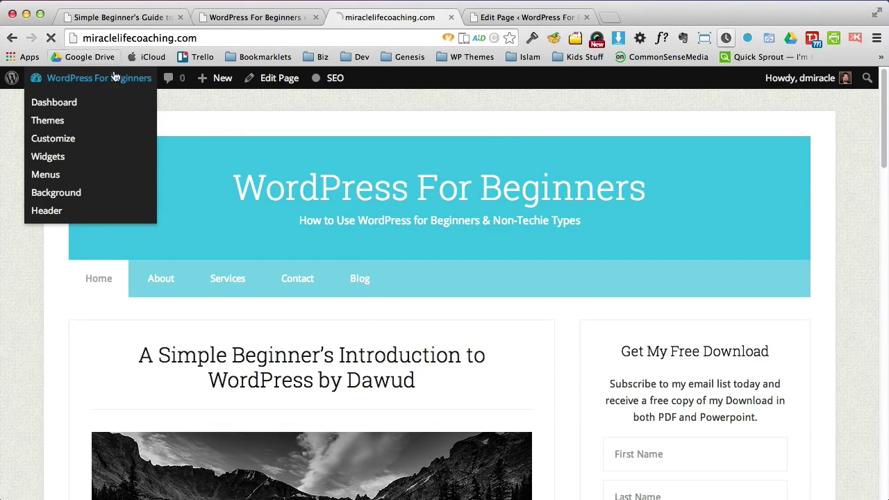
left_click_drag(385, 375, 124, 356)
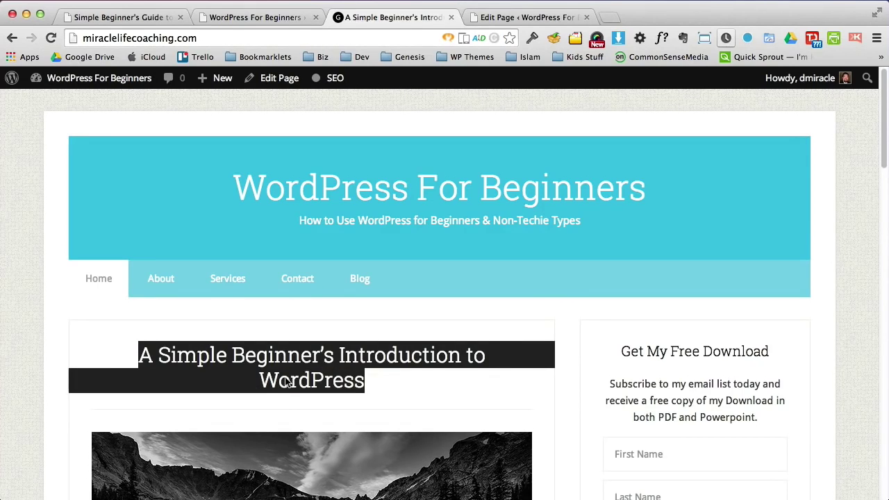
left_click(441, 383)
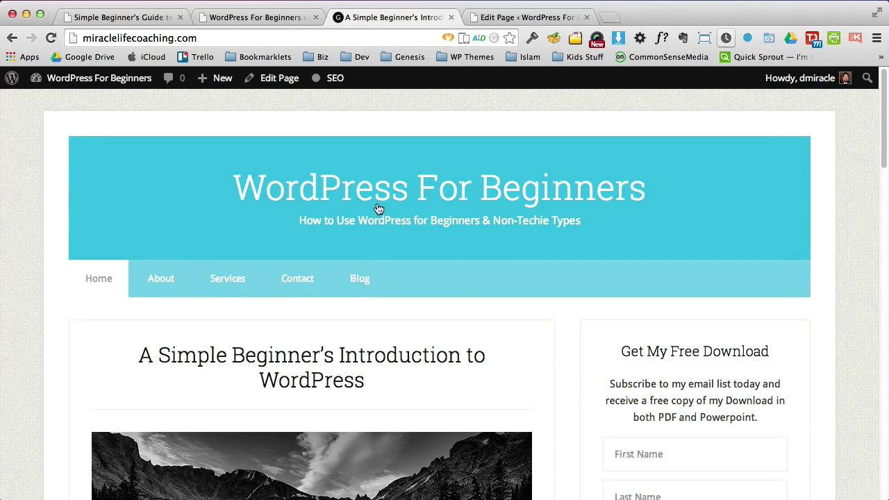
left_click(504, 19)
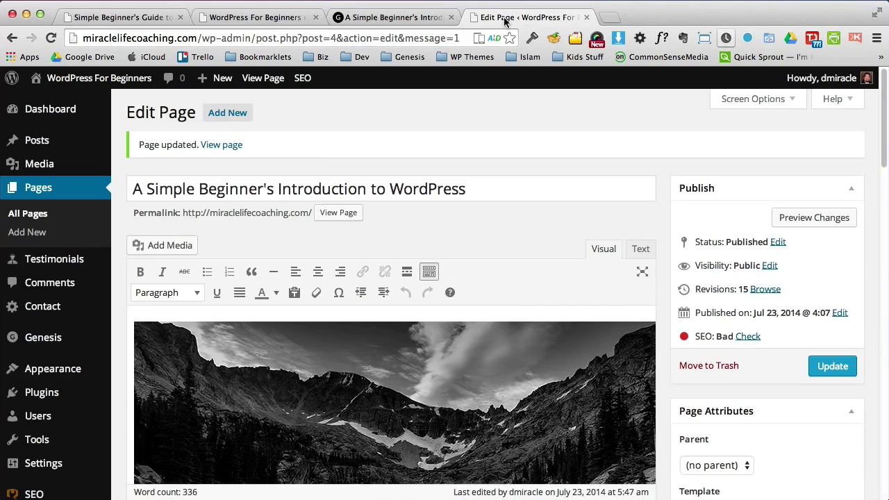
Step: Check the live site's home page and Services page
left_click(38, 214)
left_click(368, 38)
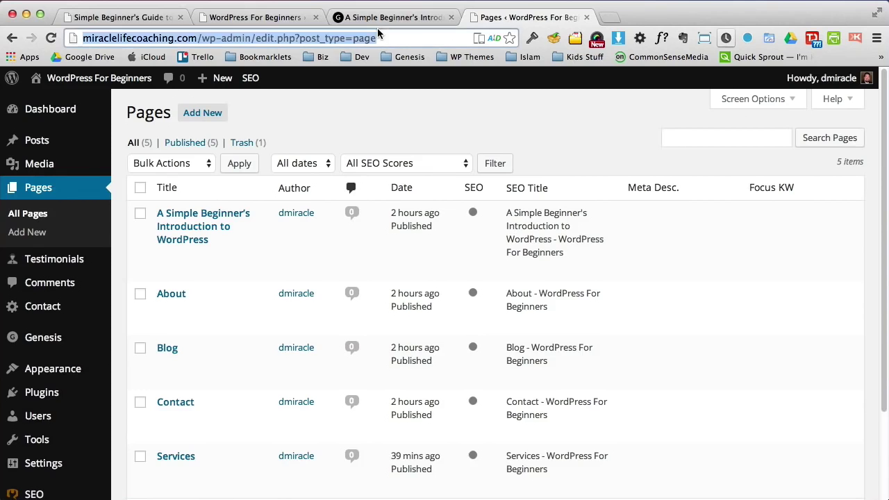
left_click(391, 17)
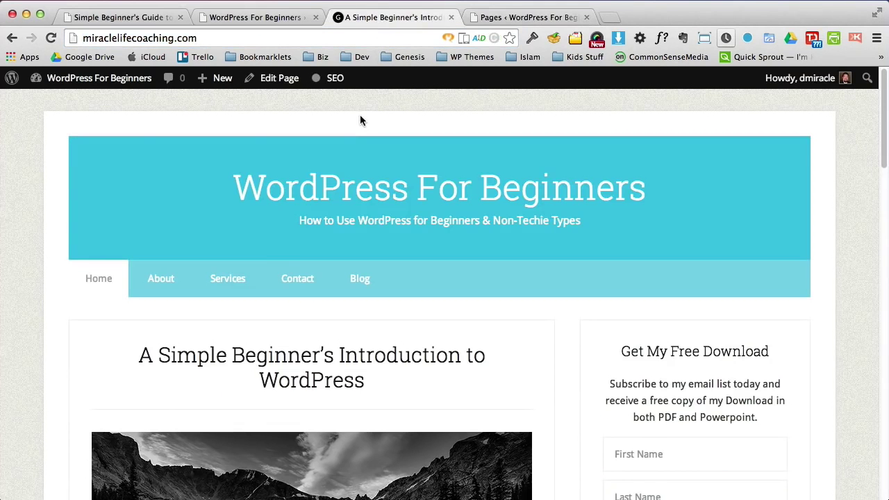
left_click(109, 283)
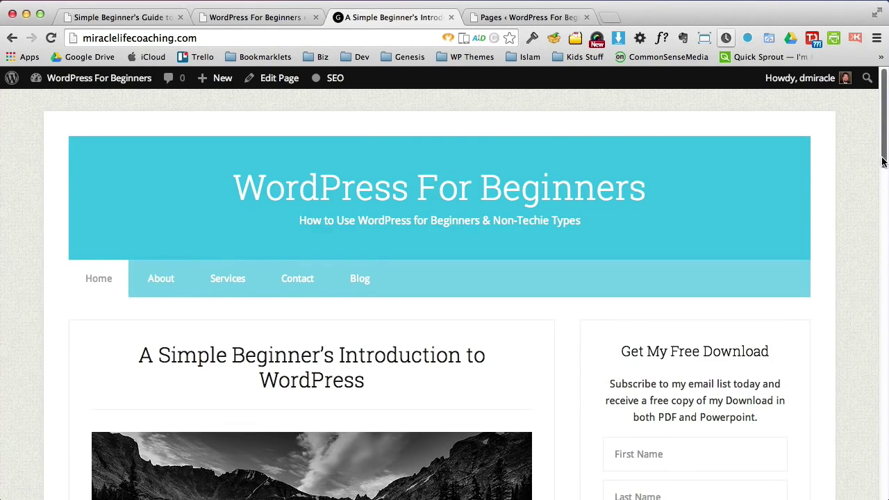
left_click_drag(885, 163, 561, 113)
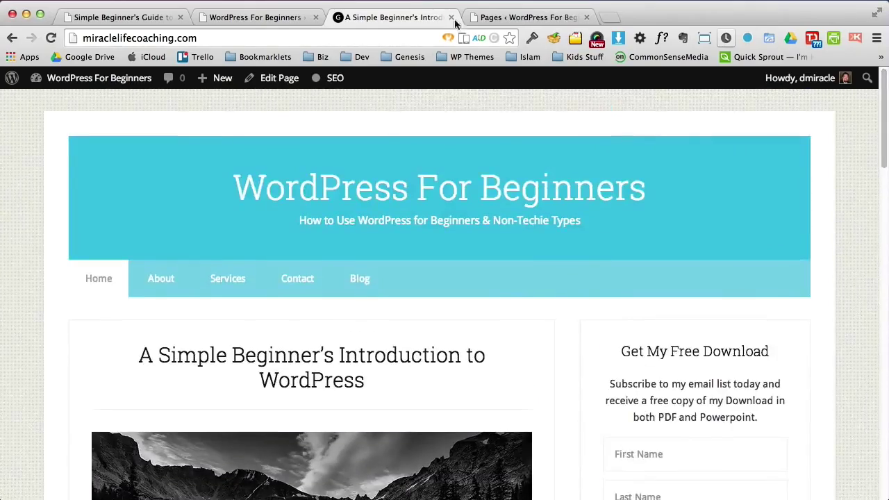
left_click(251, 277)
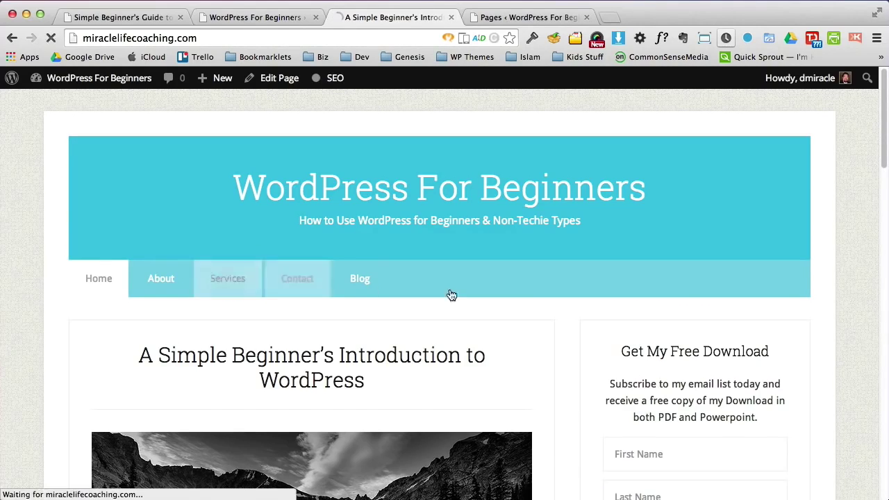
left_click_drag(884, 157, 867, 169)
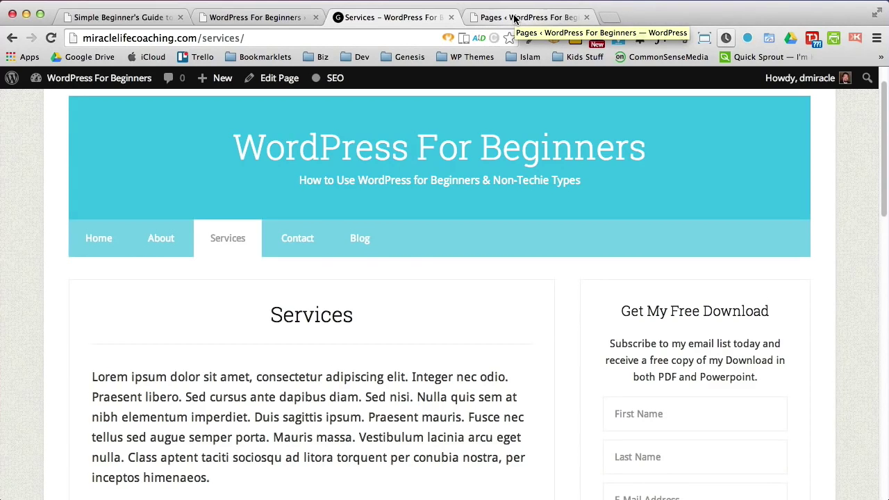
Step: Revisit the live Home and Services pages, then open Services in the editor
left_click(254, 17)
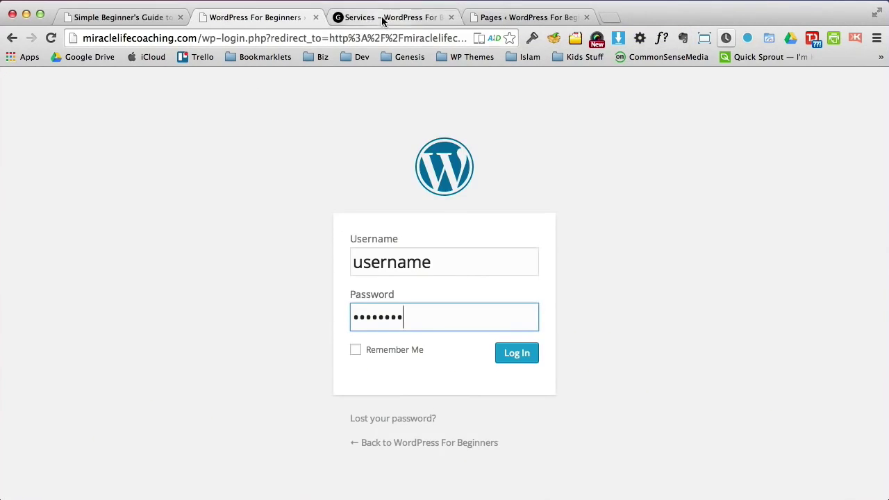
left_click(382, 17)
left_click(96, 240)
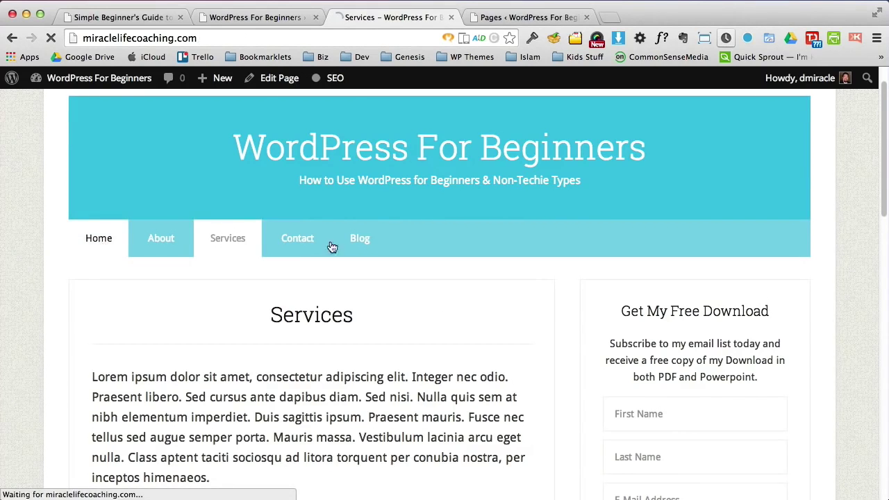
left_click(234, 290)
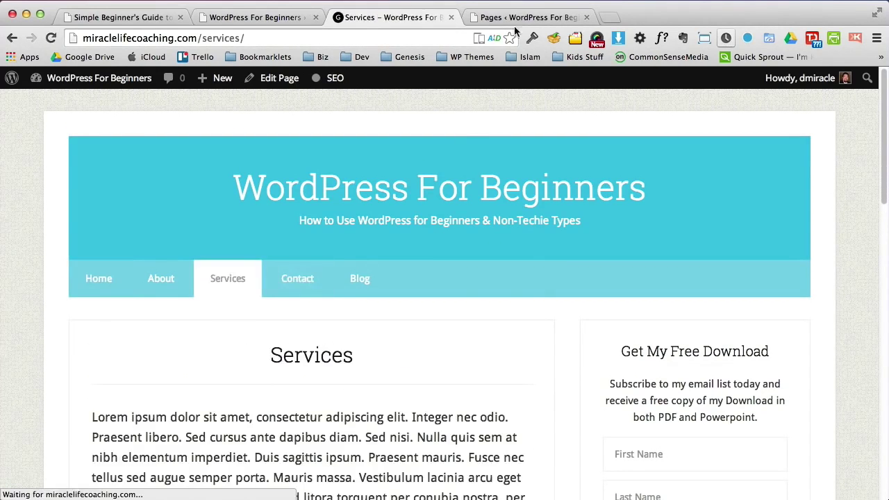
left_click(528, 17)
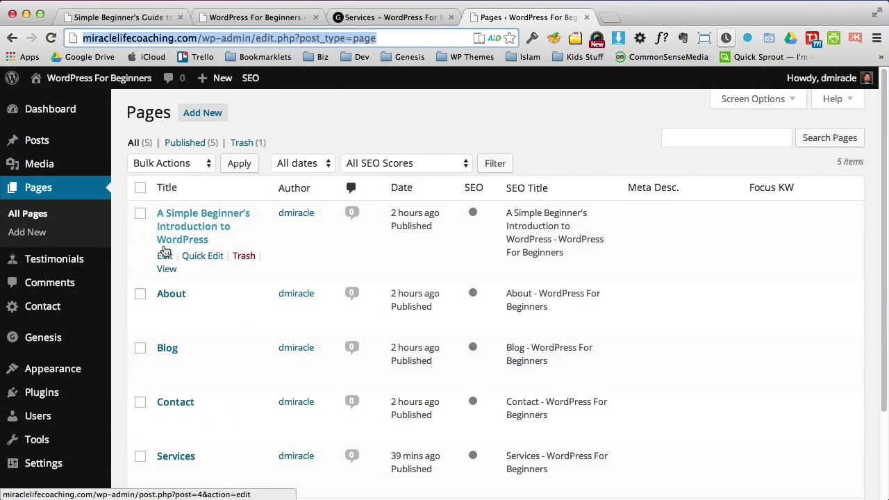
left_click(161, 462)
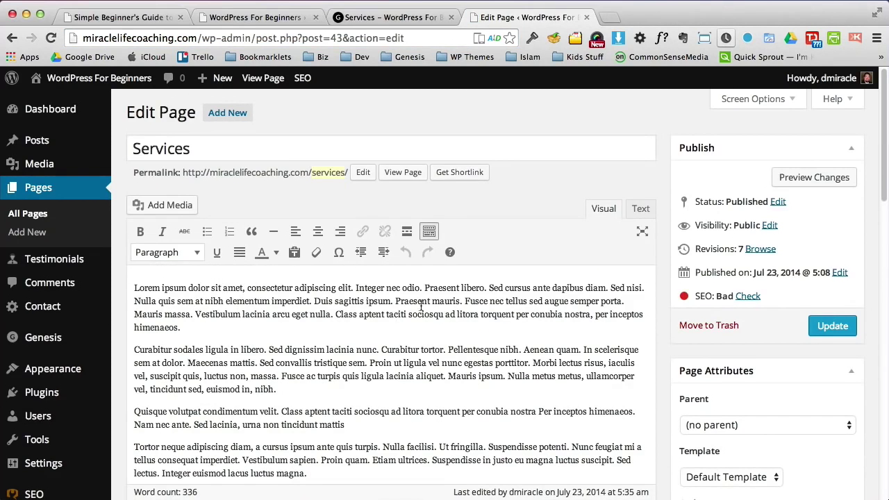
Step: Bold the opening sentence and italicise 'Duis sagittis ipsum. Praesent mauris.'
mouse_move(881, 177)
left_mouse_down()
mouse_move(880, 303)
mouse_move(881, 181)
left_mouse_up()
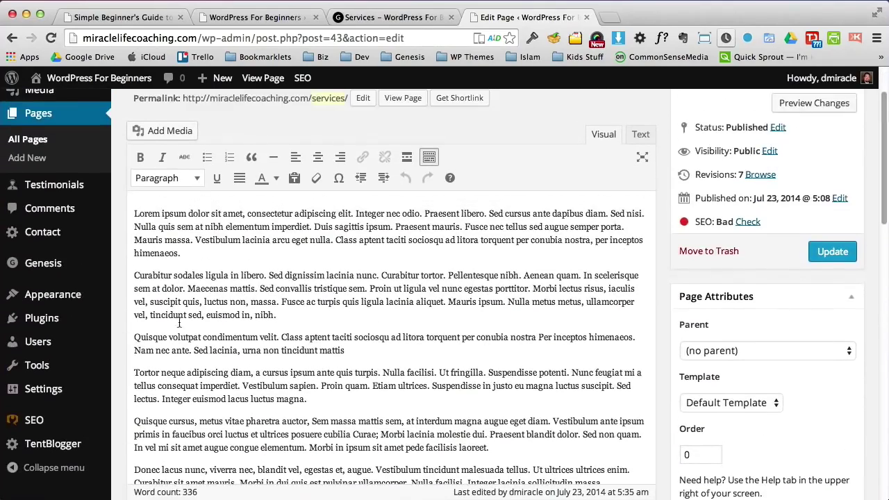
left_click_drag(135, 213, 351, 215)
left_click(141, 157)
left_click(410, 276)
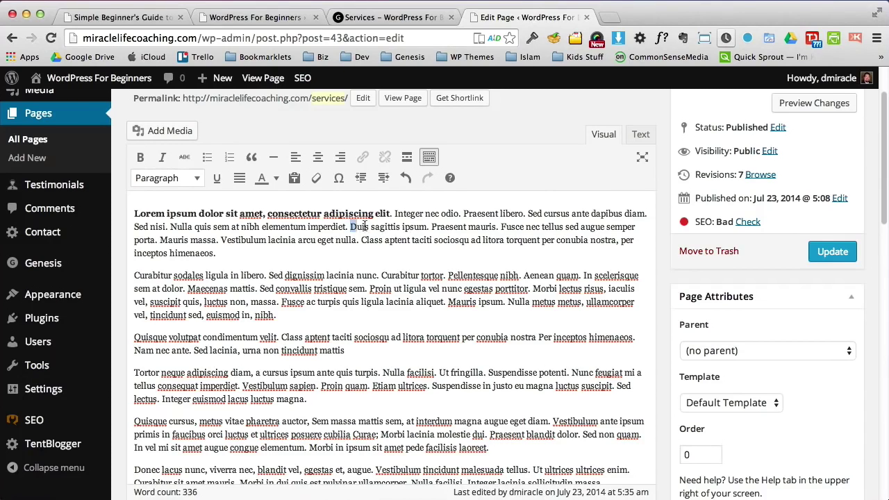
left_click_drag(364, 227, 501, 227)
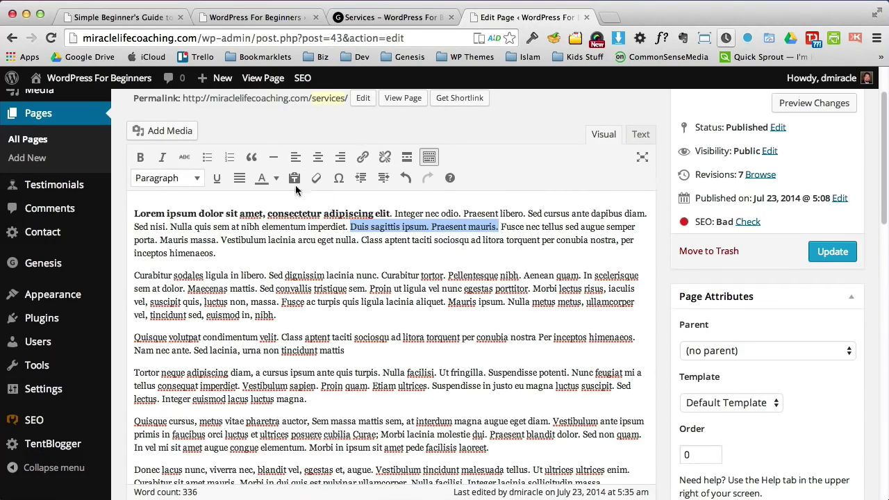
left_click(162, 157)
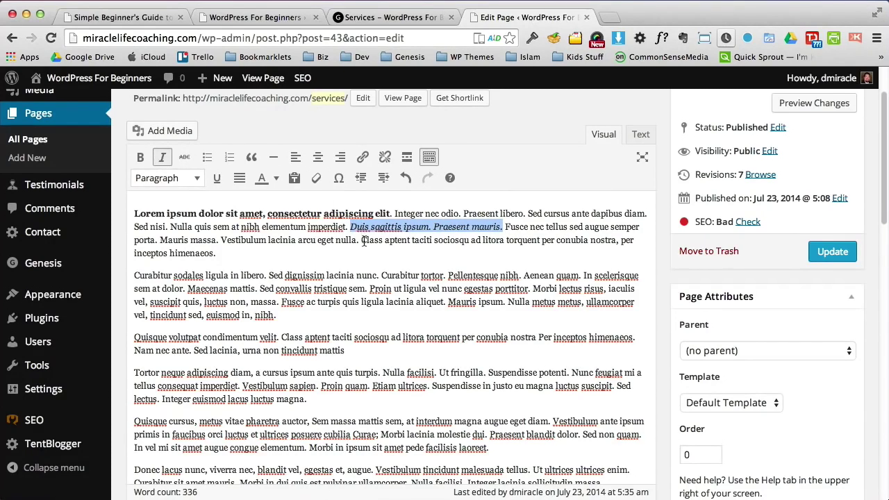
Step: Make the first paragraph's last sentence bold italic and update the page
left_click_drag(361, 240, 633, 249)
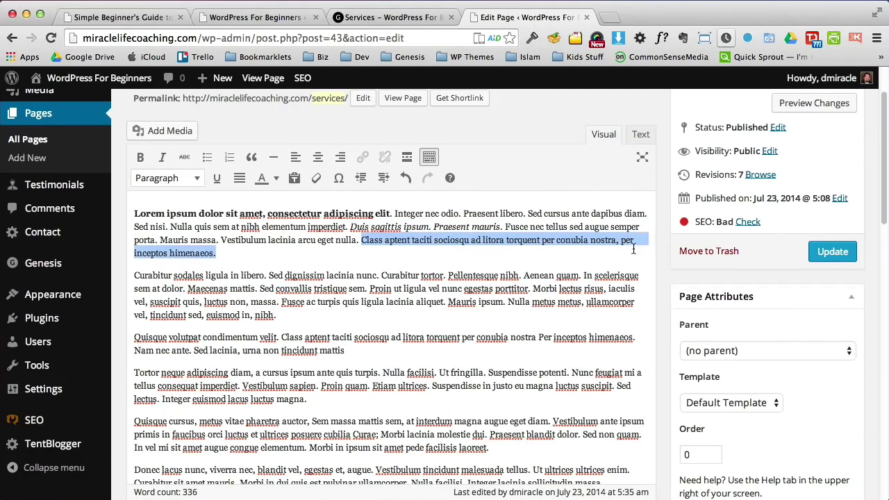
left_click(140, 157)
left_click(162, 157)
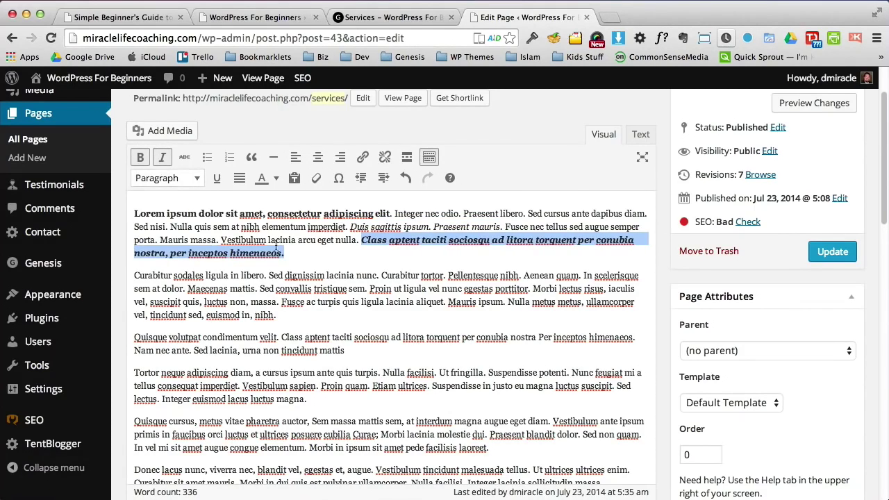
left_click(357, 258)
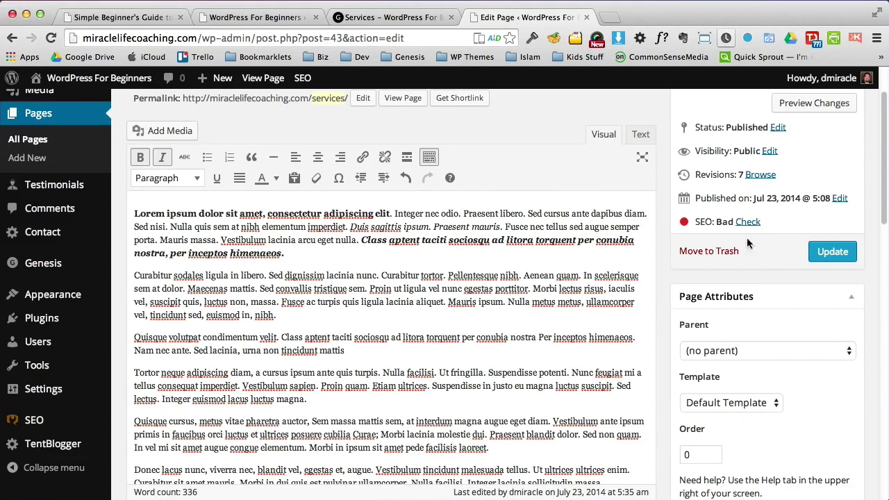
left_click(826, 252)
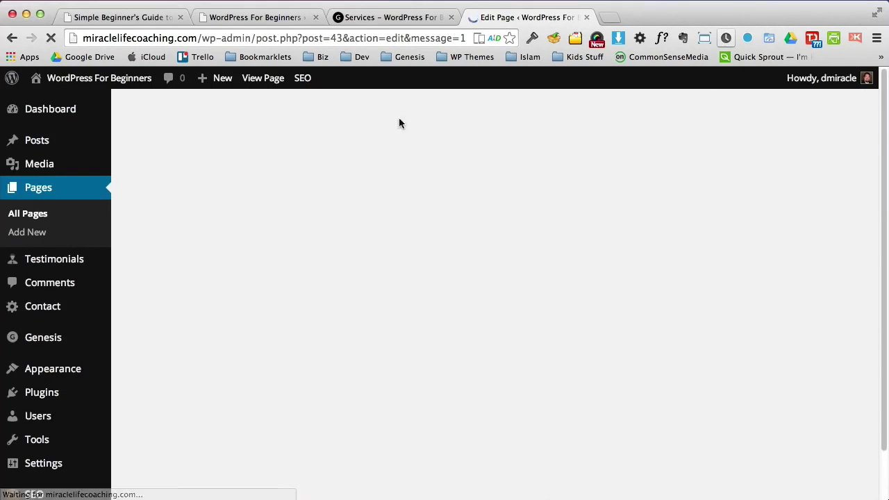
Step: Reload the live Services page and check the bold, italic and bold italic sentences
key("super+alt+Left")
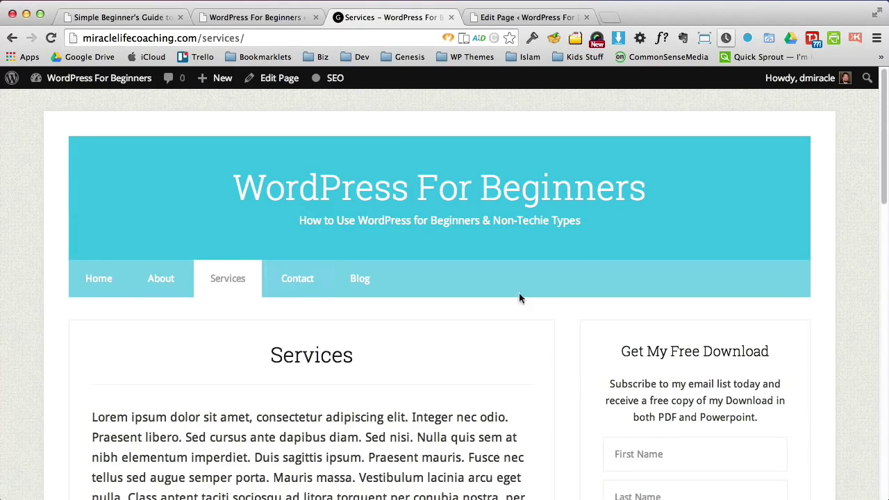
scroll(878, 147, "down", 5)
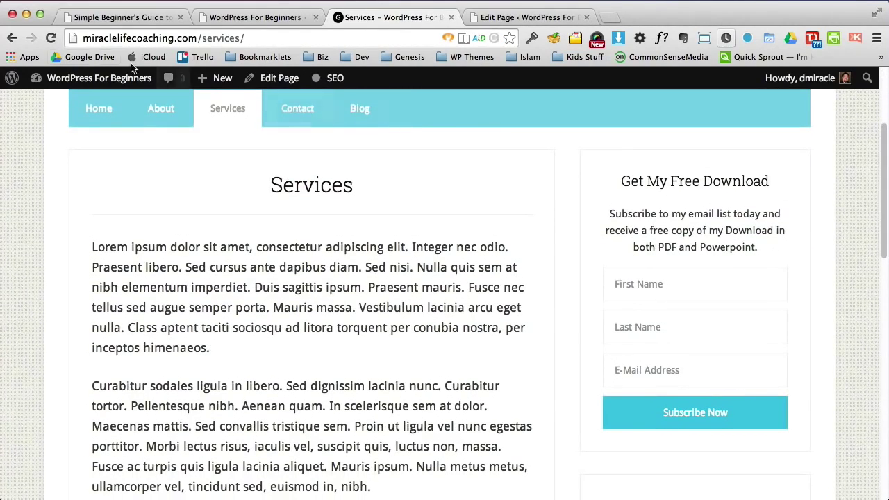
left_click(50, 38)
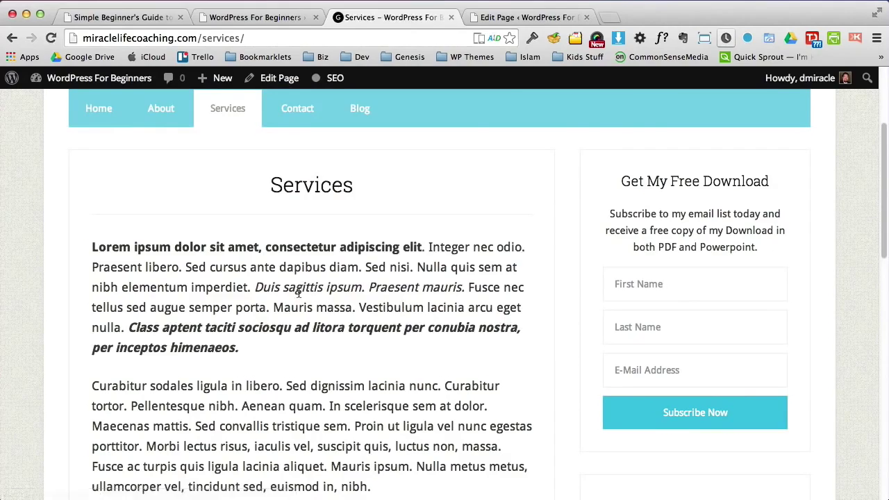
left_click_drag(113, 248, 258, 249)
left_click_drag(255, 287, 440, 287)
left_click_drag(164, 332, 274, 354)
left_click(330, 352)
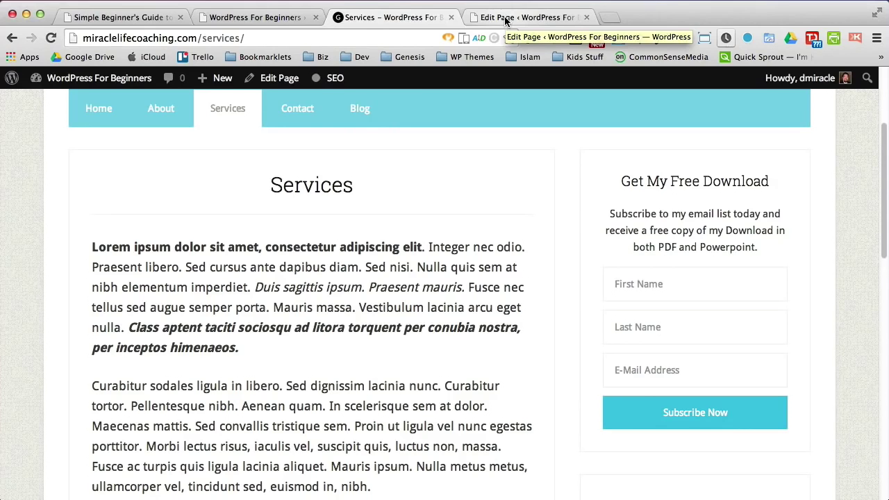
Step: Look at the live Home and Services pages again, then return to the Services editor
left_click(505, 18)
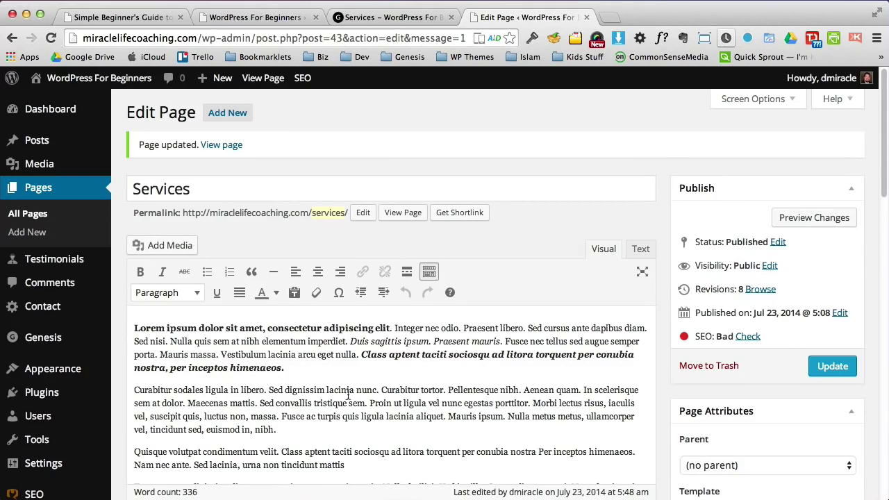
left_click(395, 19)
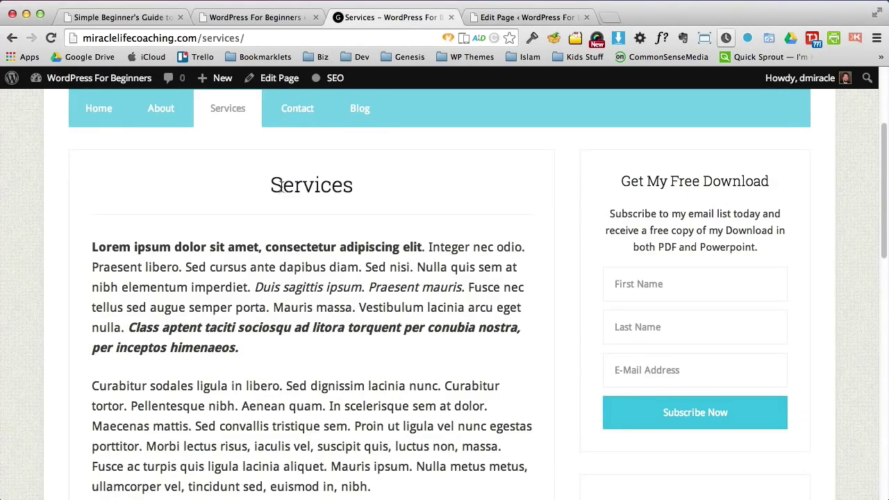
left_click(96, 109)
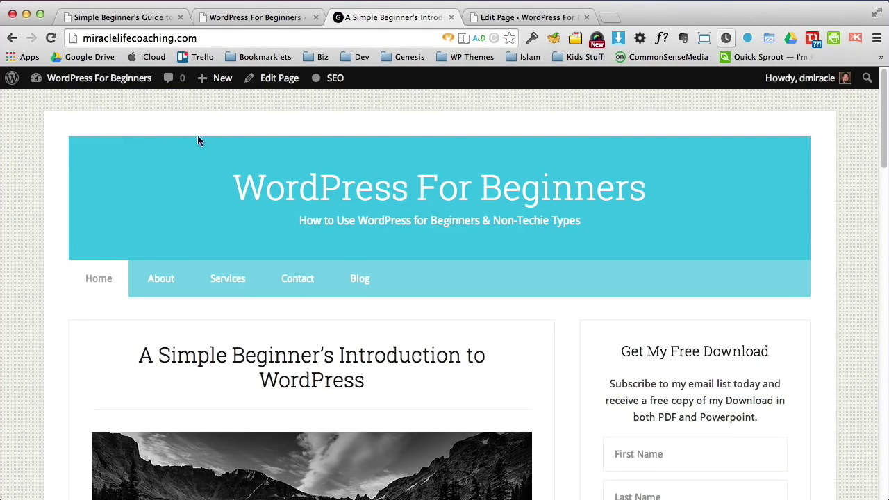
left_click(234, 281)
left_click(526, 19)
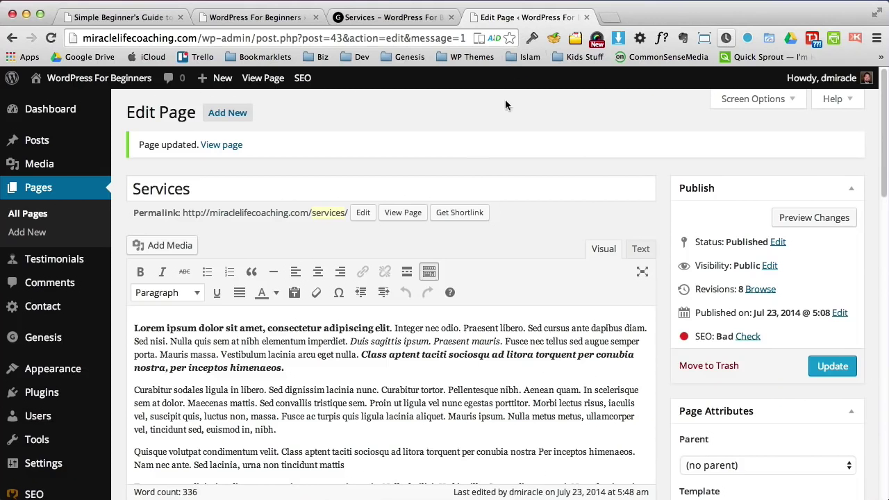
Step: Split off 'Curabitur sodales ligula in libero.' as a Heading 2
left_click(269, 389)
key("Return")
left_click_drag(268, 390, 132, 391)
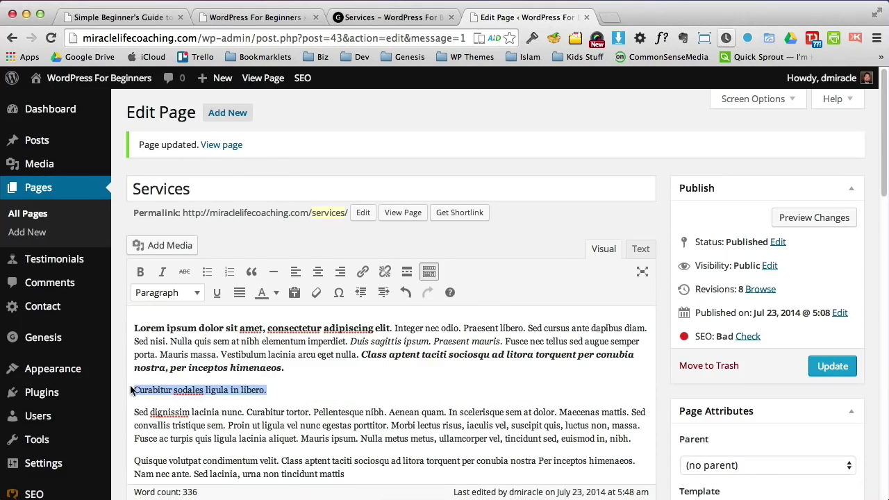
left_click(177, 292)
left_click(178, 392)
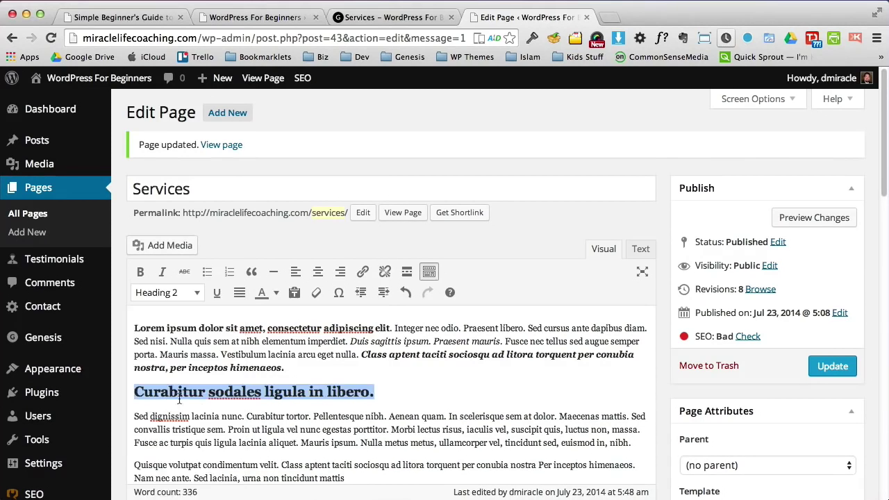
left_click(414, 389)
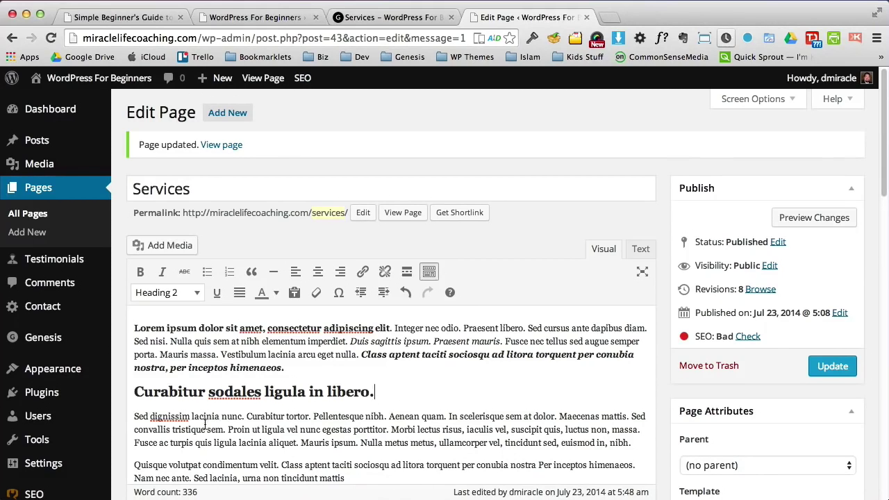
Step: Turn the Morbi sentences into a four-item bulleted list
left_click(390, 429)
key("Return")
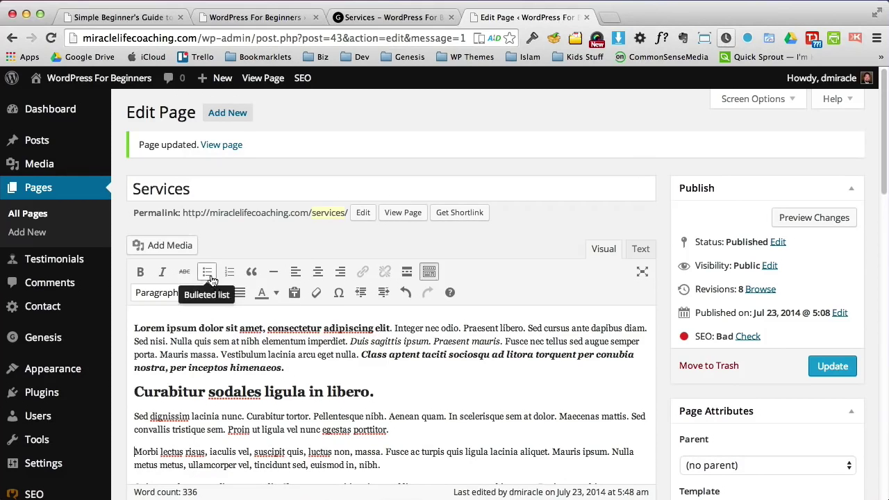
left_click(207, 271)
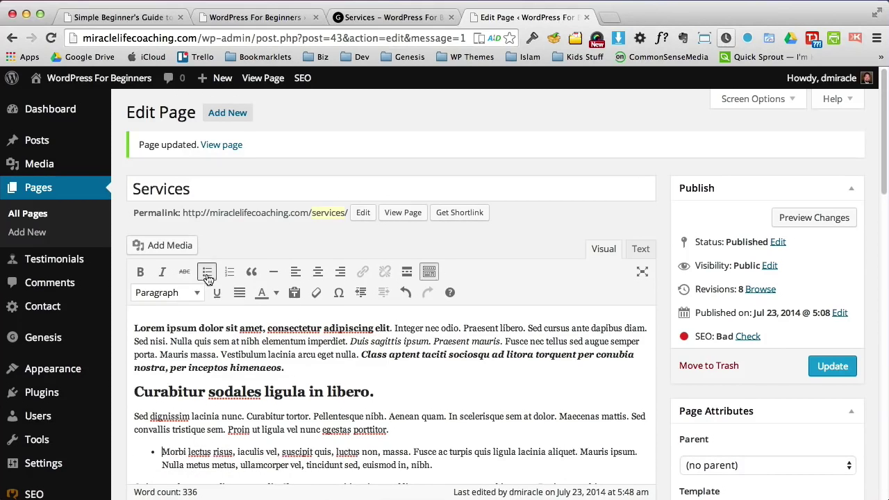
left_click(336, 452)
key("Return")
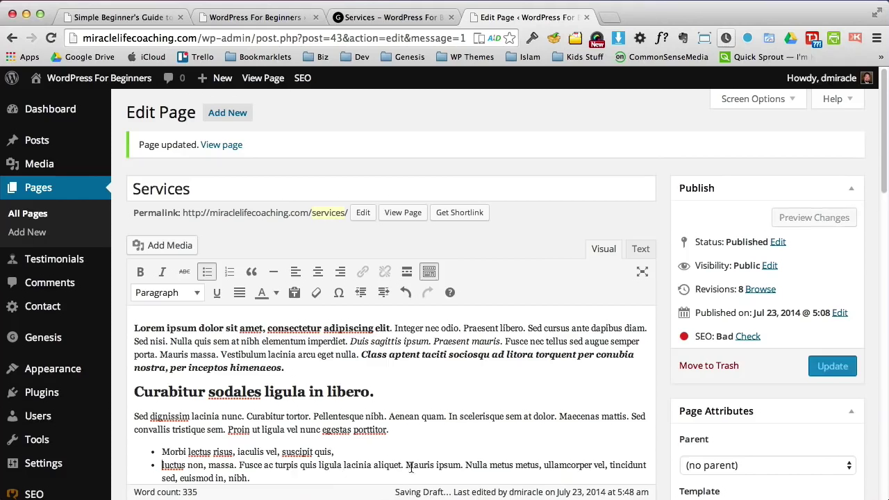
left_click(406, 465)
key("Return")
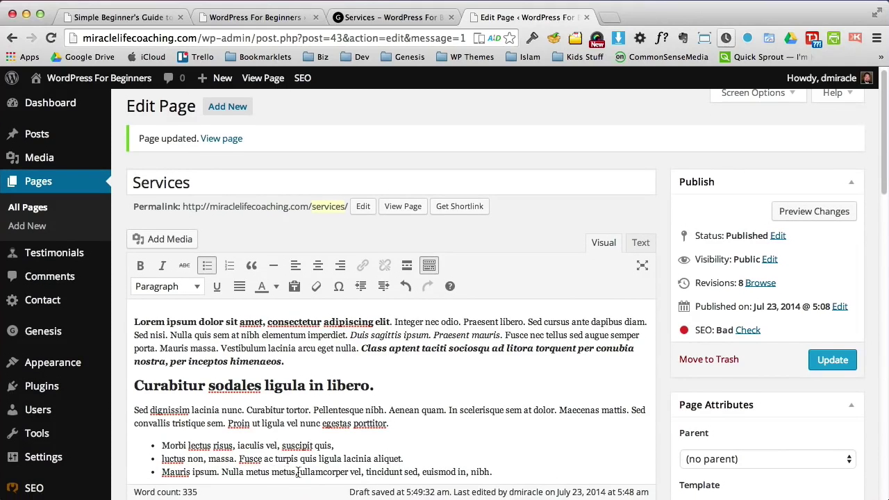
left_click(300, 472)
key("Return")
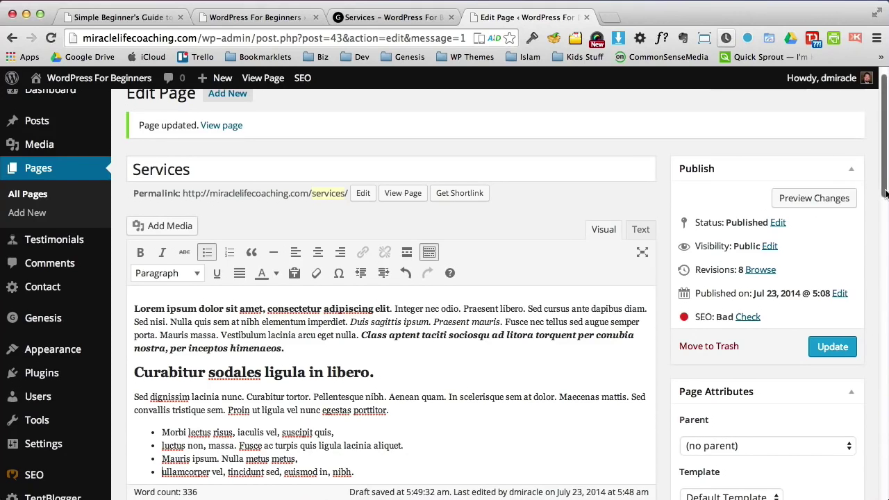
Step: Make 'Quisque volutpat condimentum velit.' bold and red, and update the page
left_click_drag(887, 191, 886, 233)
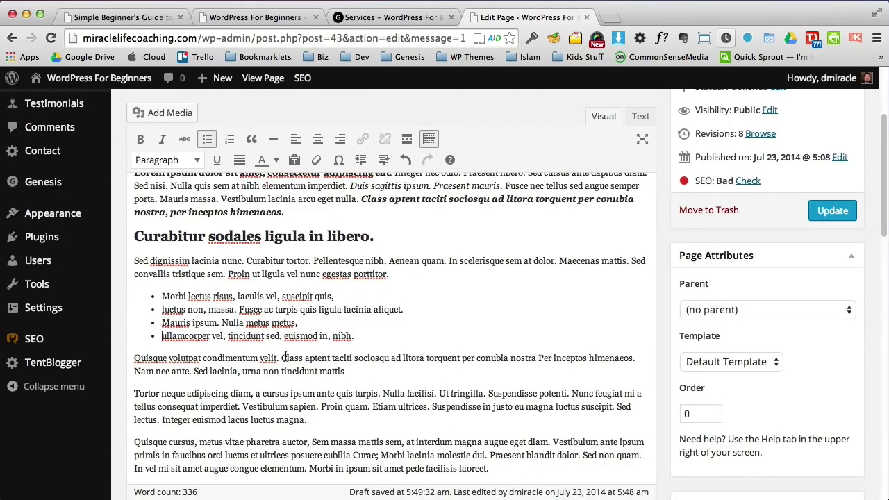
left_click_drag(280, 358, 137, 359)
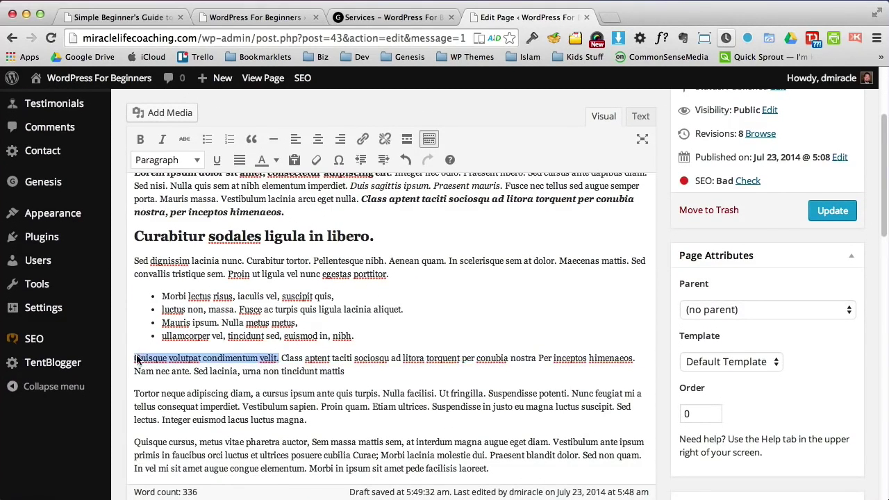
left_click(139, 139)
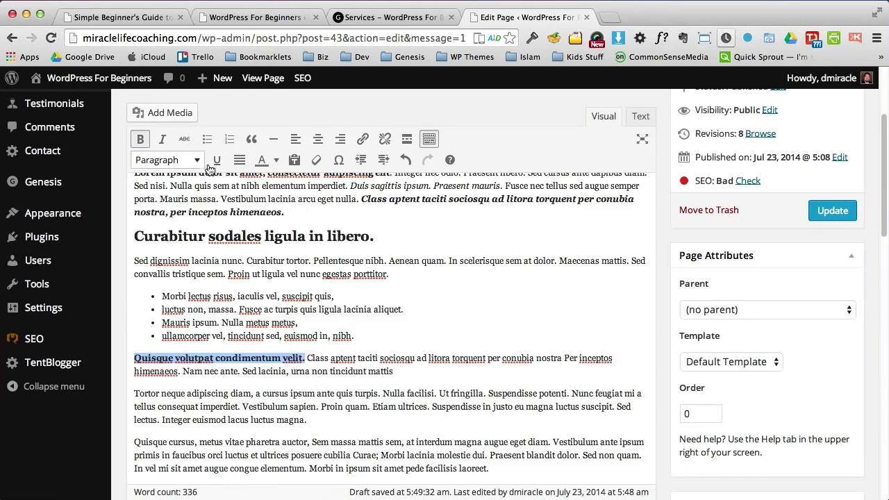
left_click(276, 159)
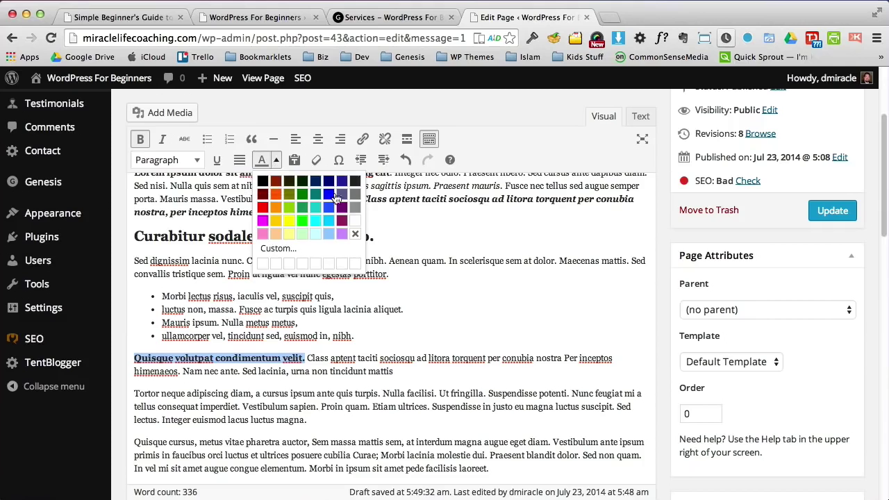
left_click(262, 207)
left_click(414, 310)
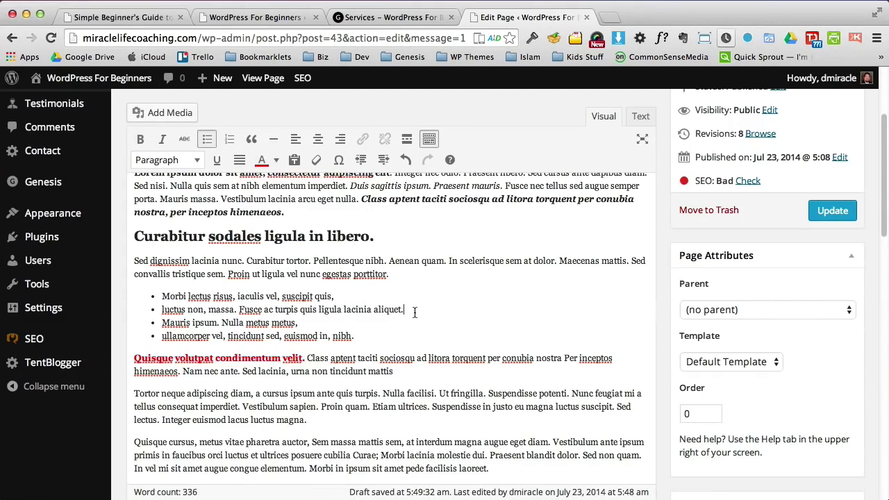
left_click(836, 214)
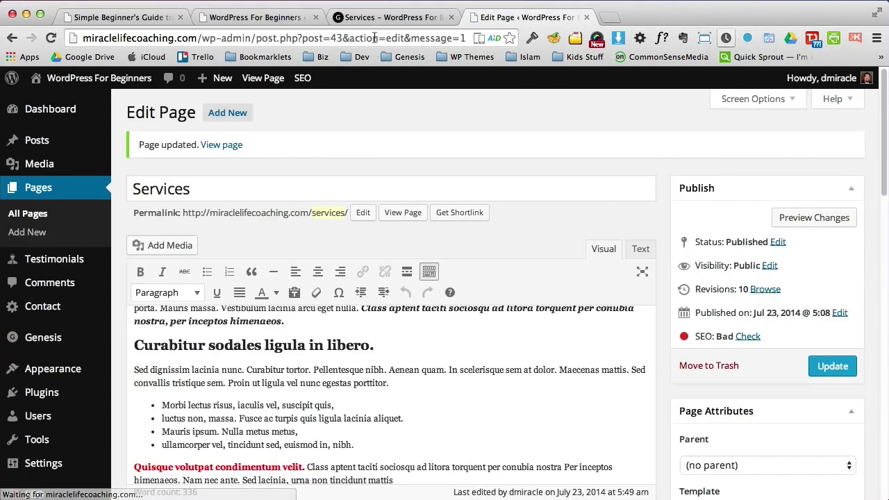
left_click(385, 18)
left_click(50, 37)
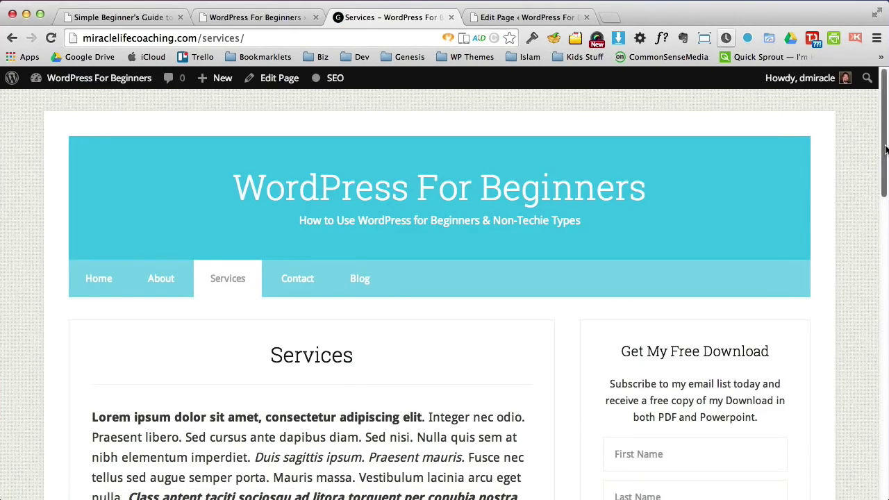
left_click_drag(884, 167, 886, 229)
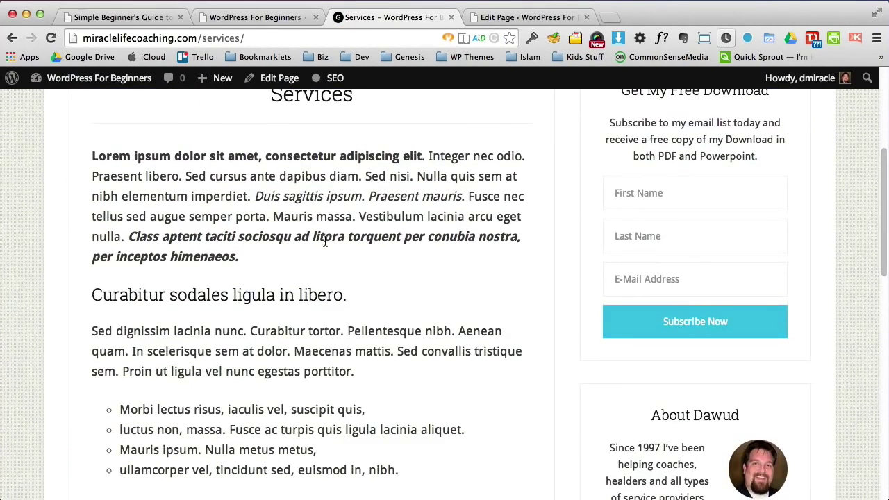
left_click_drag(348, 298, 80, 292)
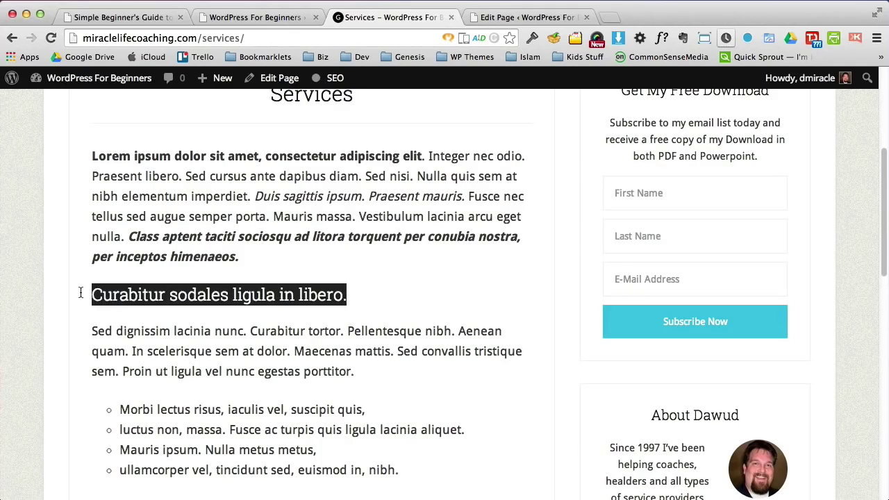
left_click_drag(123, 407, 278, 481)
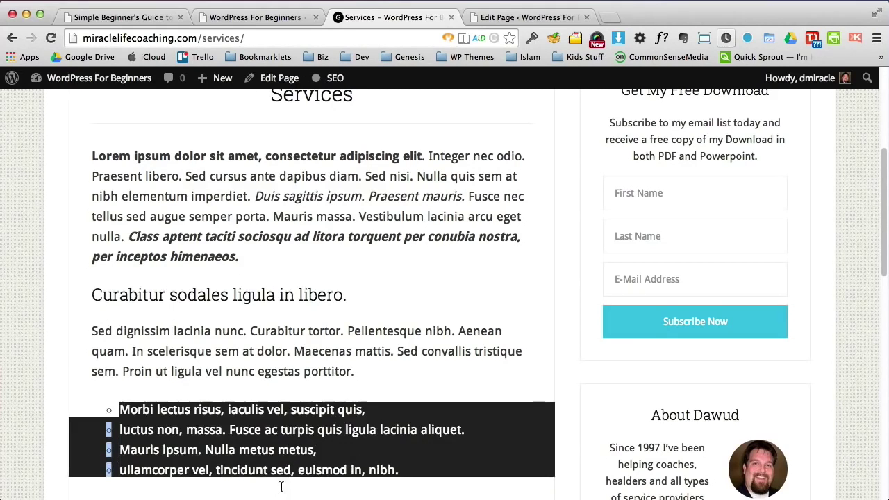
left_click_drag(885, 218, 884, 277)
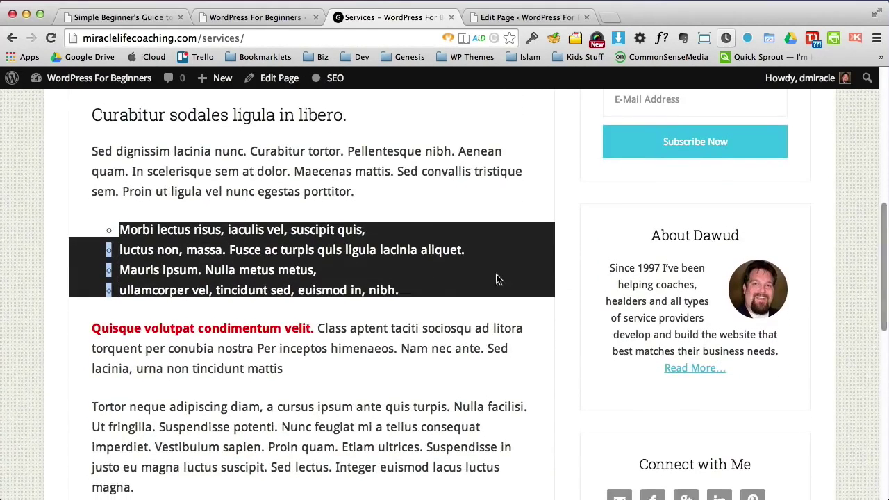
left_click_drag(314, 329, 112, 328)
left_click(191, 329)
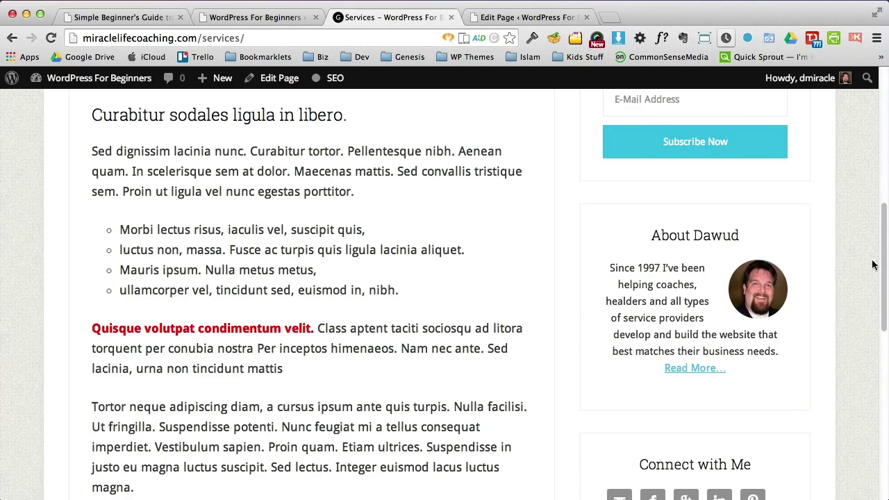
left_click_drag(879, 262, 877, 282)
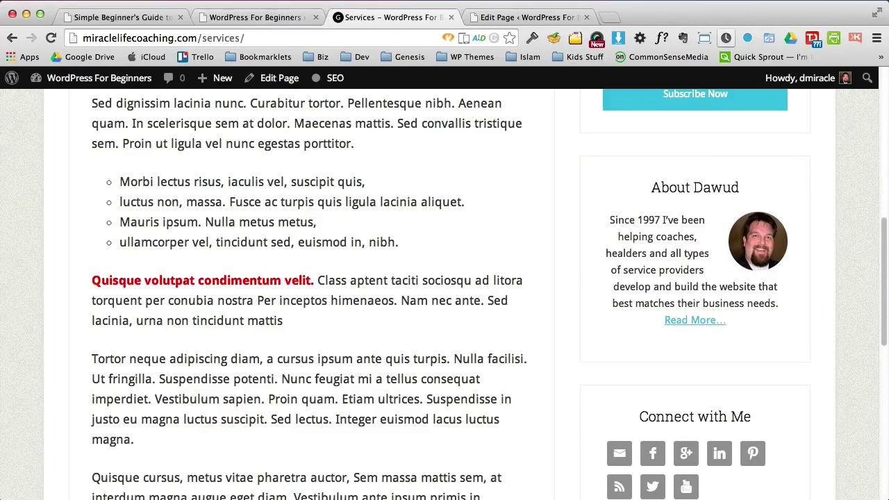
left_click(884, 139)
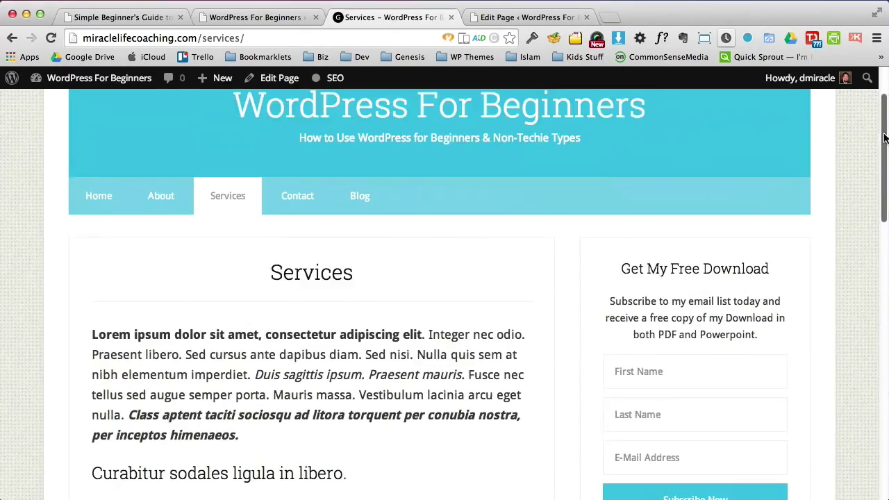
left_click(96, 200)
left_click_drag(883, 181, 859, 146)
left_click(228, 279)
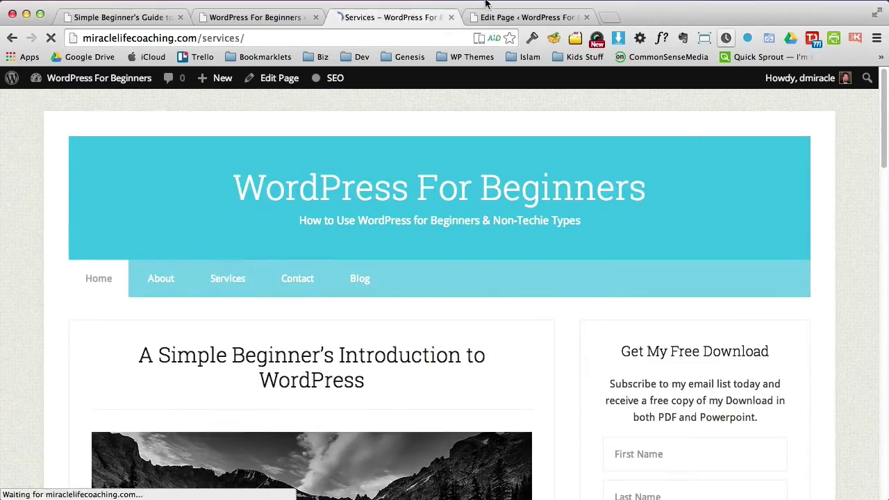
left_click(511, 17)
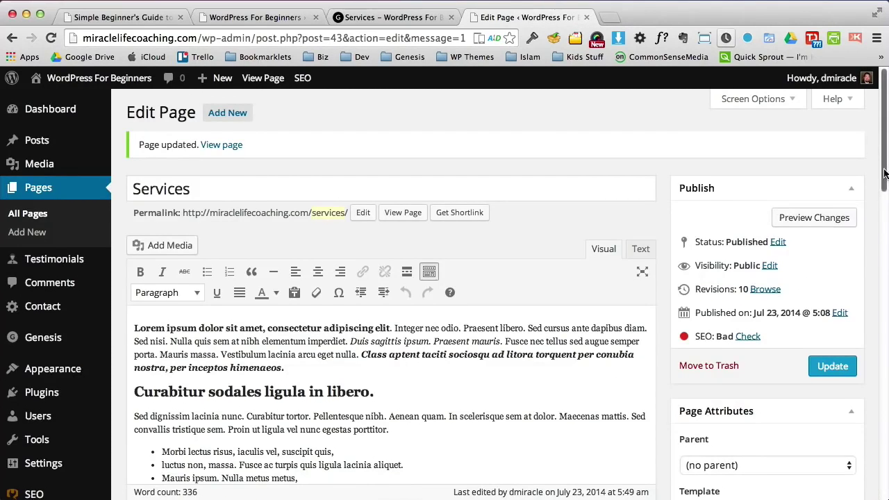
Step: Turn the Proin paragraph into a four-item numbered list and select 'Tortor neque adipiscing diam'
left_click_drag(884, 179, 885, 254)
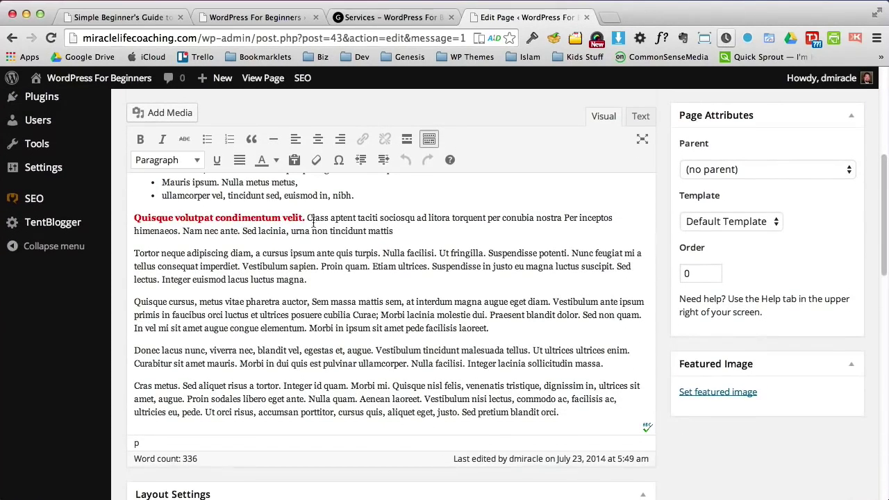
left_click(321, 266)
key("Return")
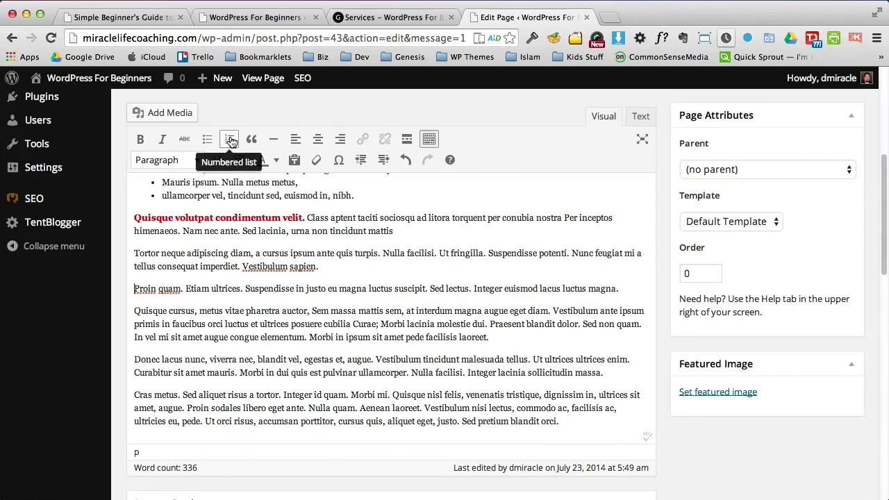
left_click(231, 139)
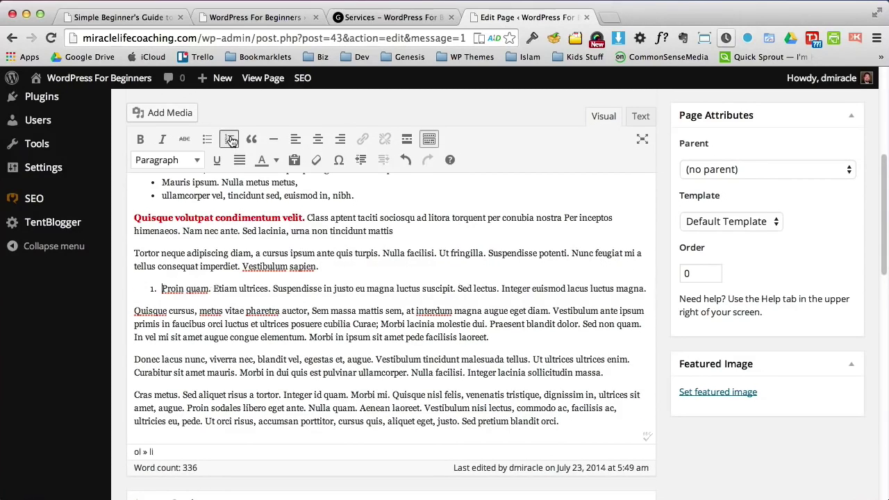
left_click(273, 289)
key("Return")
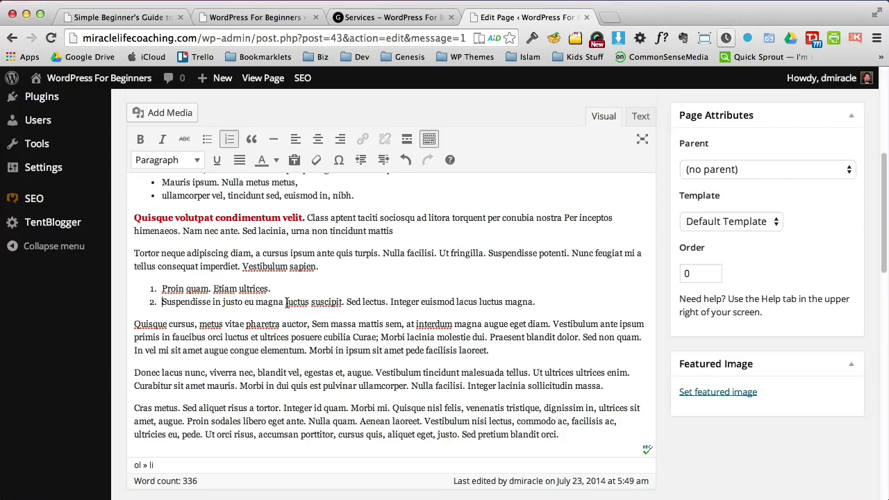
left_click(285, 302)
key("Return")
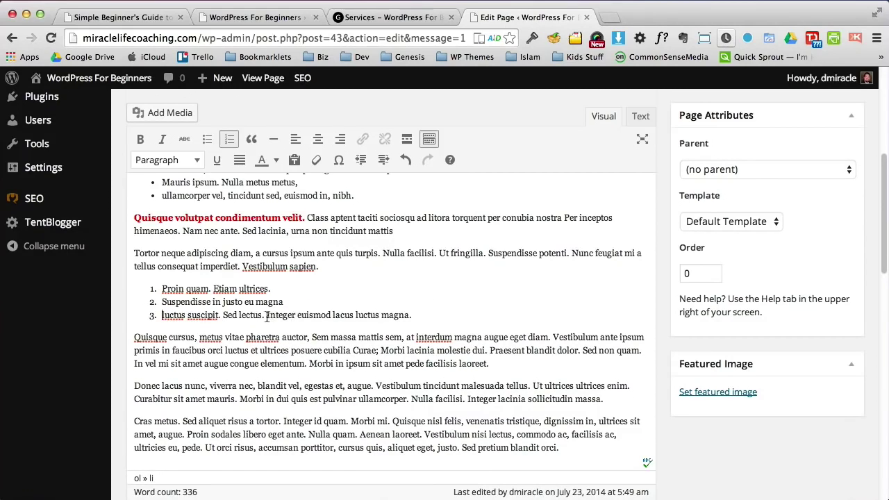
left_click(265, 315)
key("Return")
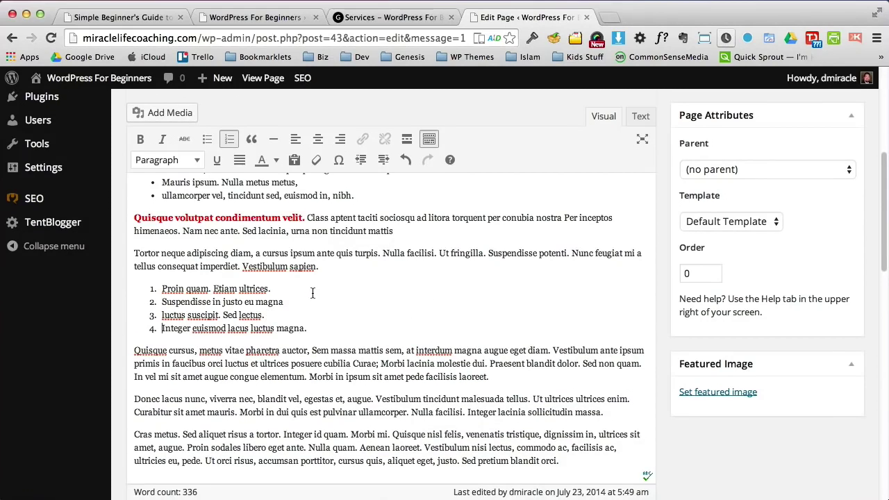
left_click_drag(134, 254, 252, 254)
Step: Bold 'Tortor neque adipiscing diam' and split 'Quisque cursus, metus vitae pharetra auctor,' off before 'Sem' as a Heading 3
left_click(139, 141)
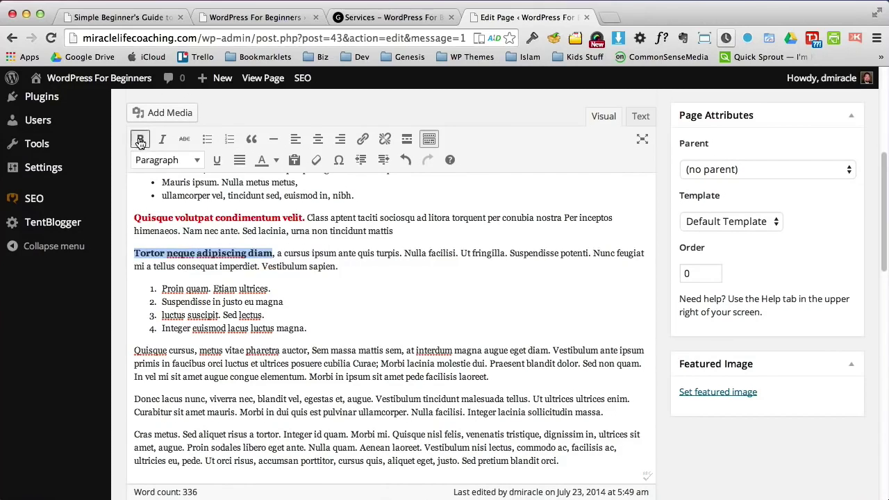
left_click(312, 350)
key("Return")
left_click_drag(309, 351, 130, 354)
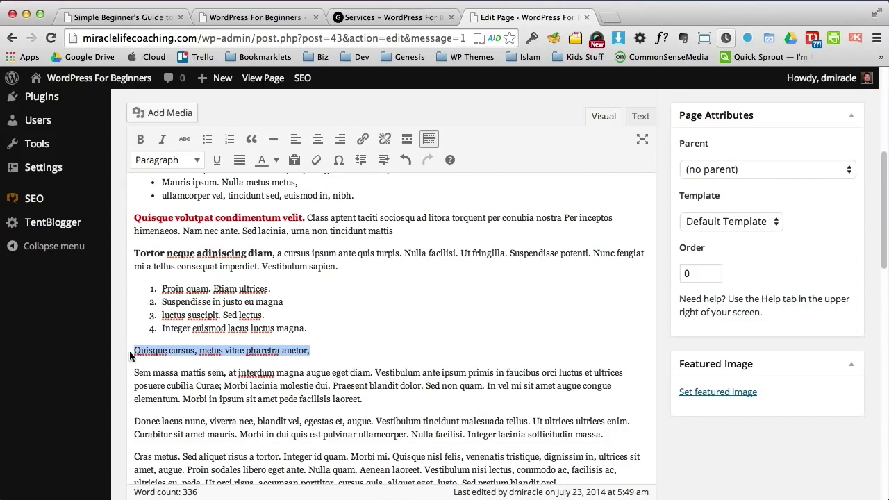
left_click(197, 159)
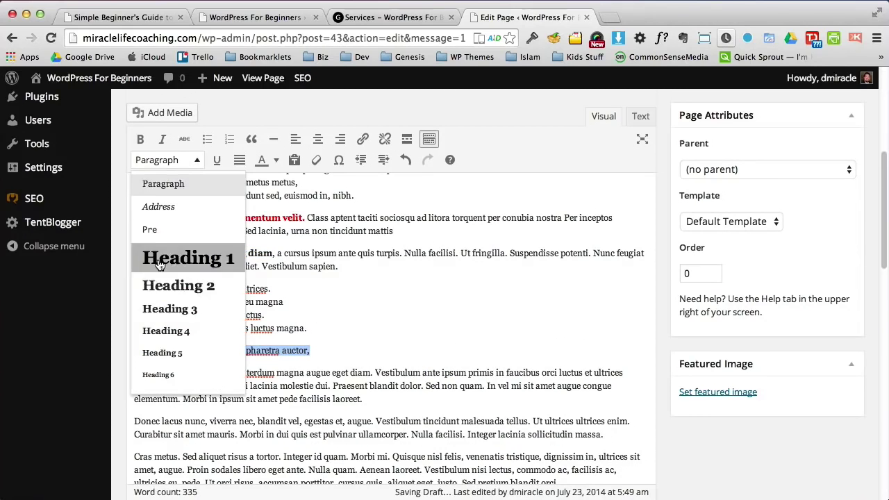
left_click(150, 312)
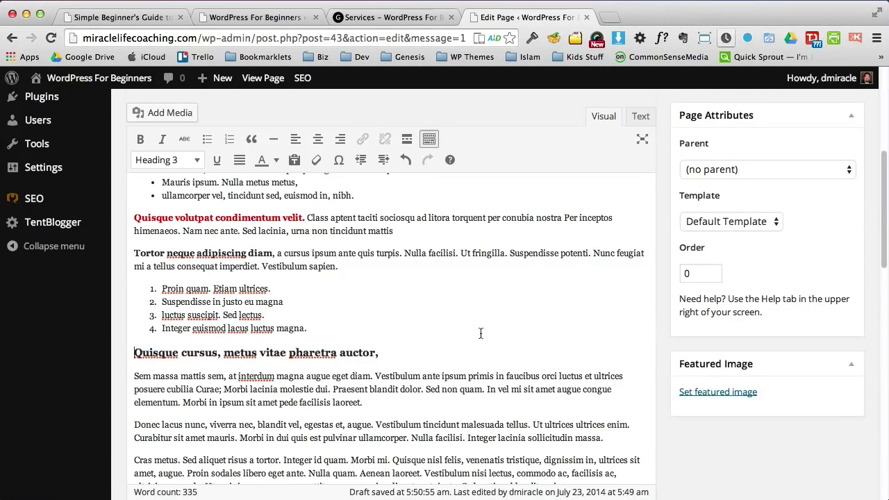
mouse_move(878, 234)
left_mouse_down()
mouse_move(880, 272)
mouse_move(883, 234)
mouse_move(883, 249)
left_mouse_up()
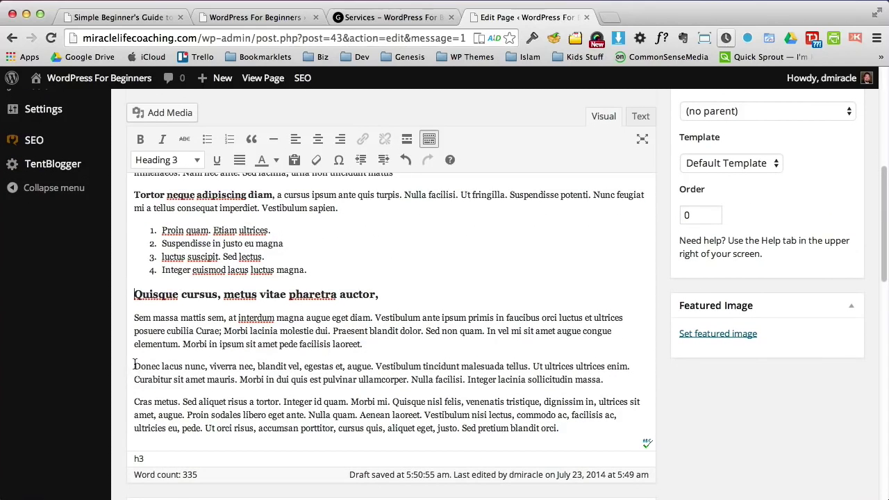
Step: Turn the 'Donec lacus nunc…' paragraph into an indented blockquote
left_click_drag(134, 366, 620, 381)
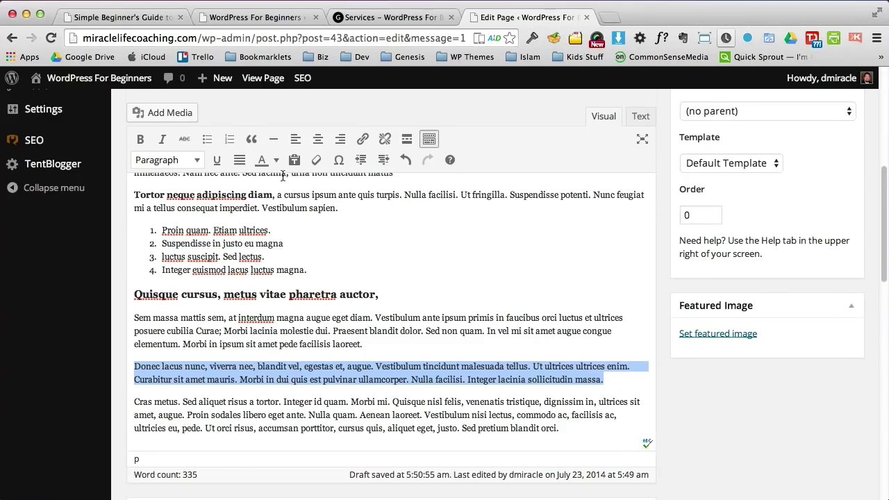
left_click(251, 140)
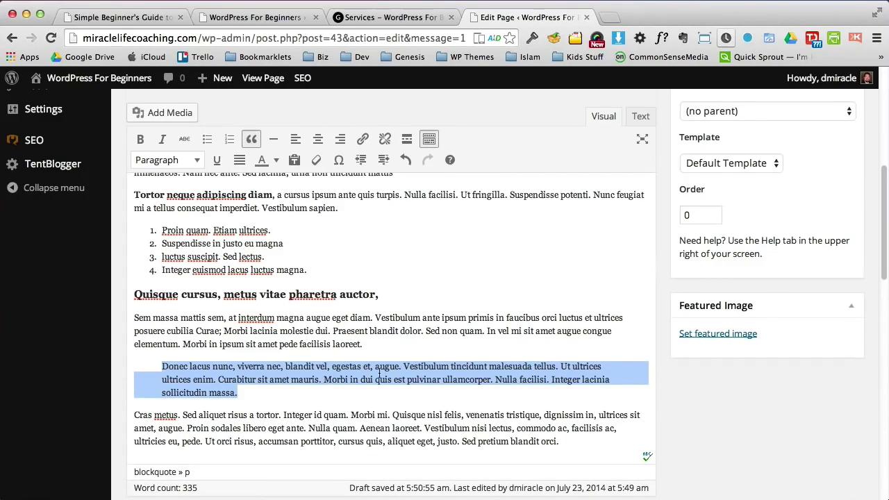
left_click(256, 393)
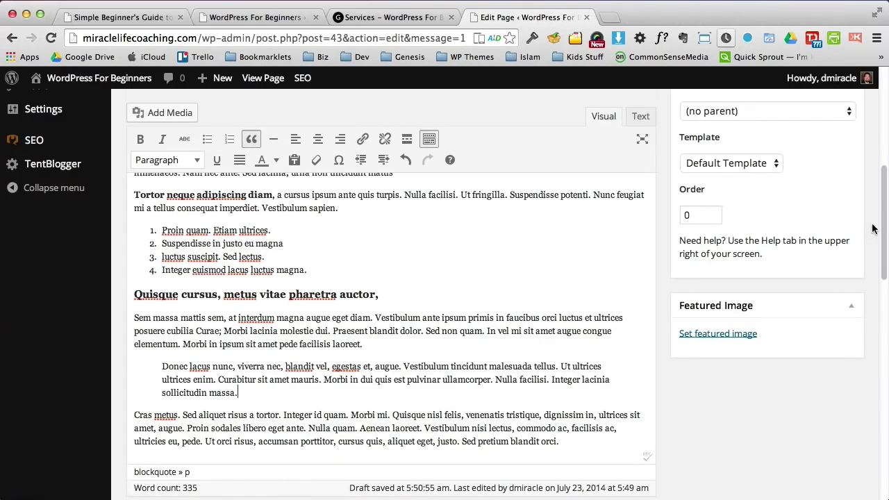
scroll(873, 229, "up", 7)
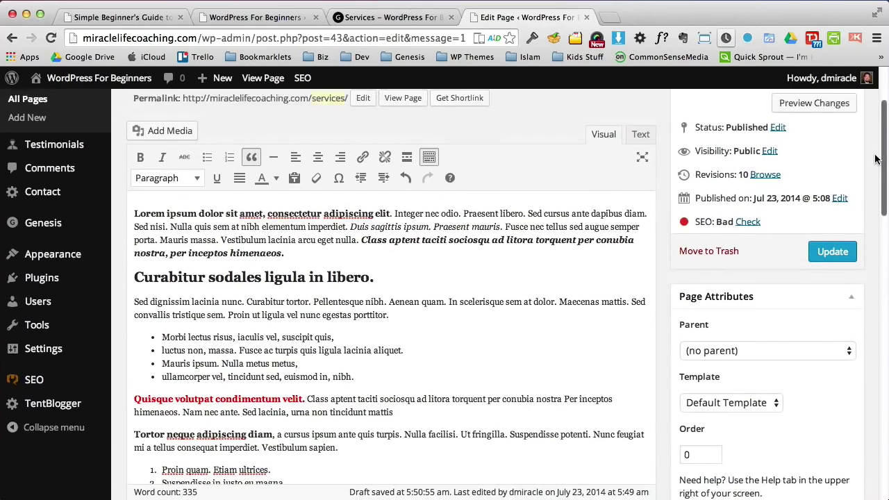
Step: Link 'Sed lacinia, urna non tincidunt mattis' to the site's existing About page
scroll(875, 159, "down", 1)
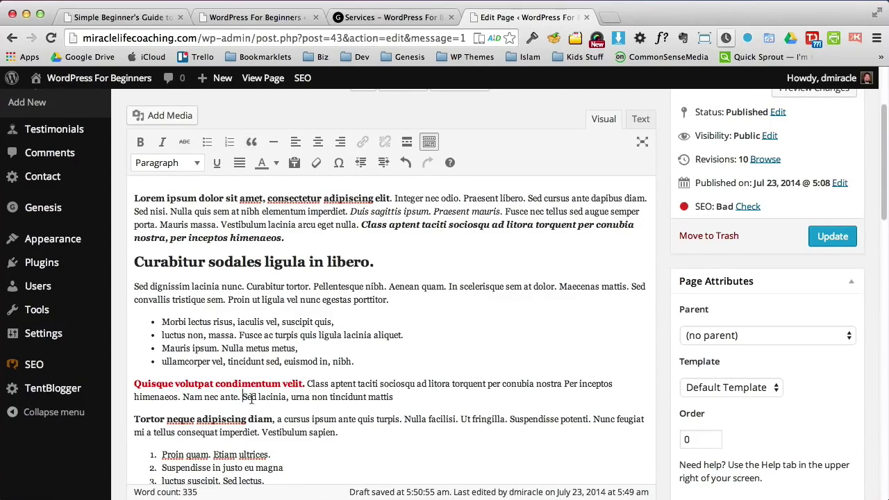
left_click_drag(241, 401, 393, 397)
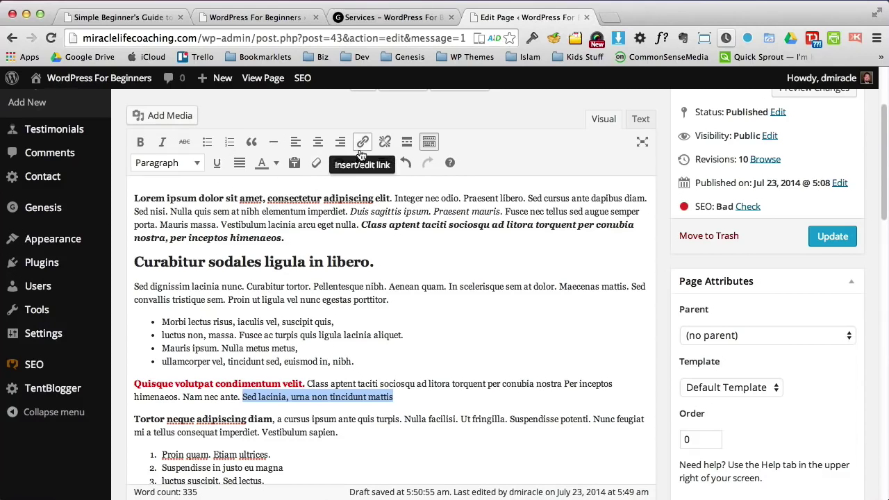
left_click(363, 144)
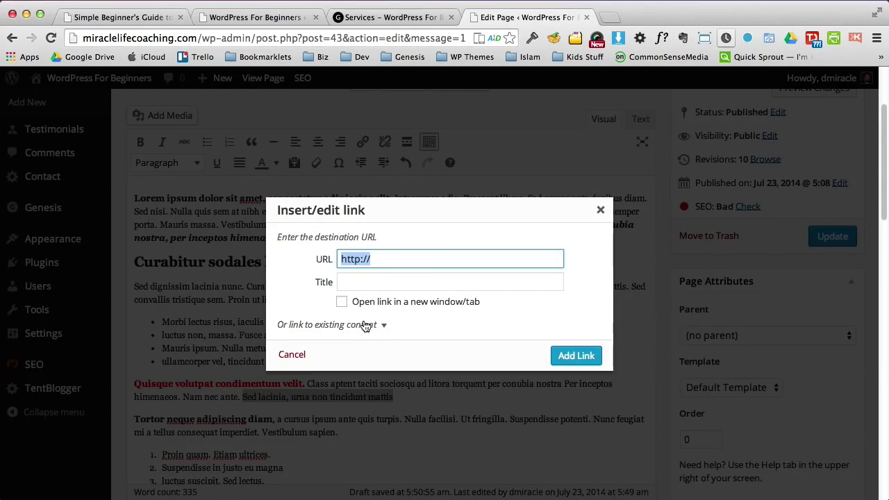
left_click(366, 325)
left_click(341, 388)
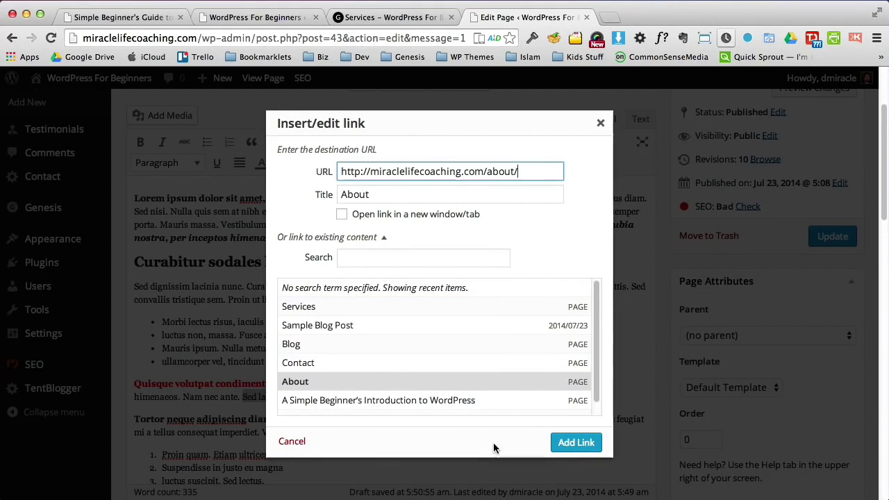
left_click(570, 444)
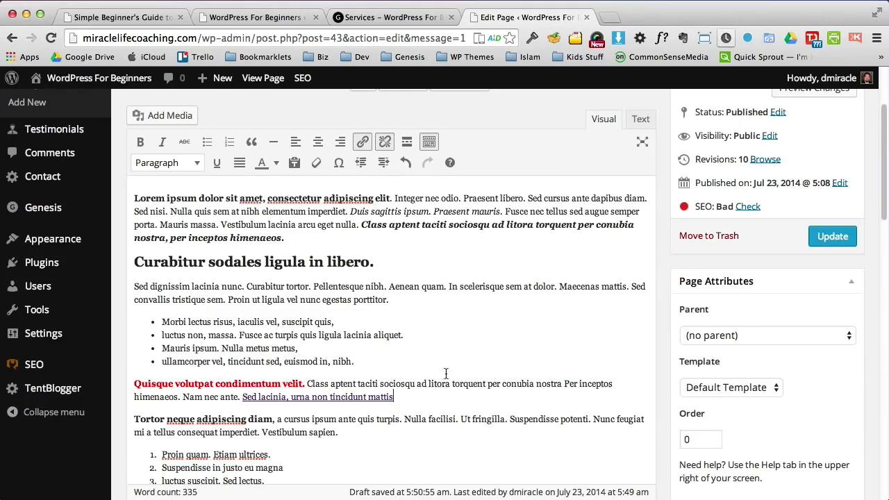
scroll(542, 291, "down", 10)
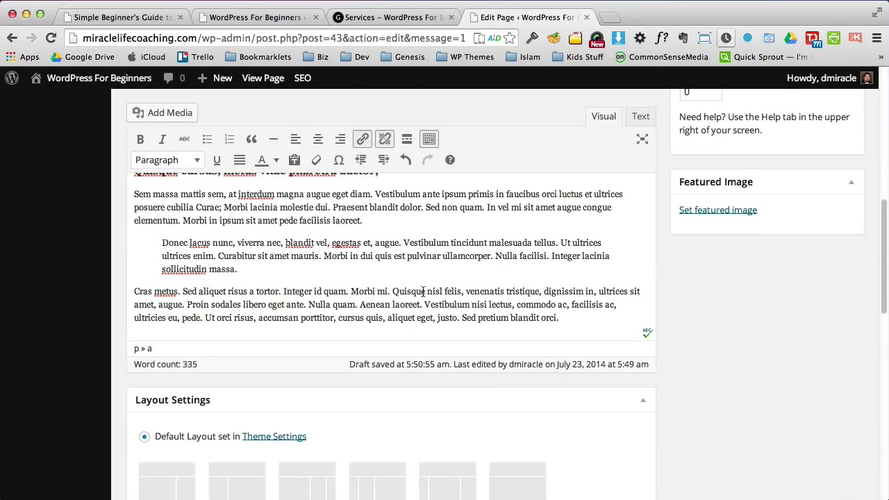
left_click_drag(544, 291, 185, 305)
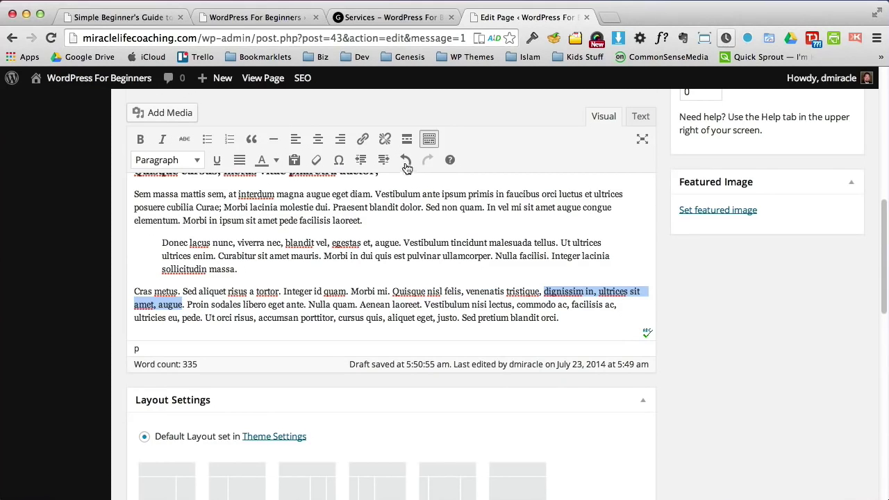
left_click(363, 139)
left_click(392, 172)
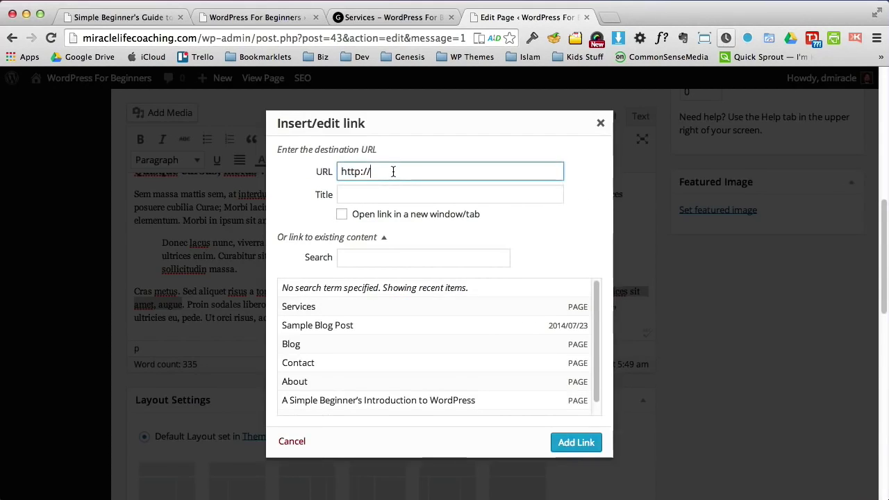
type("dmiracle.com")
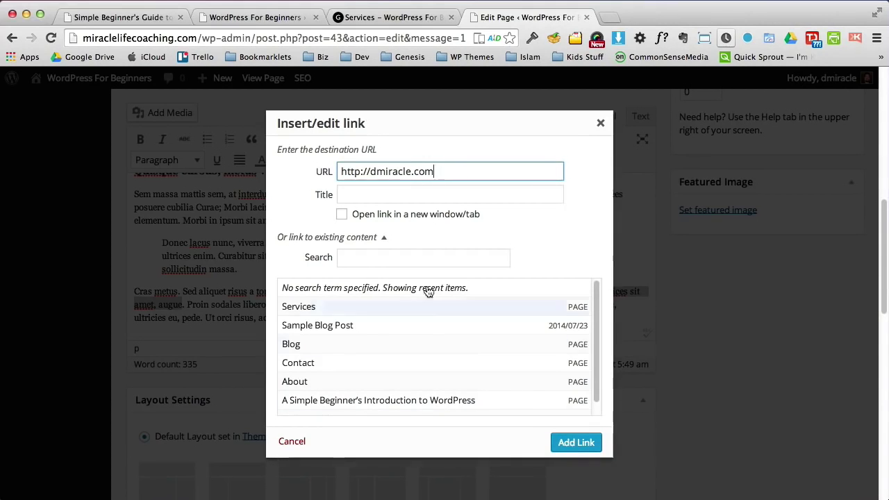
left_click(342, 216)
left_click(574, 445)
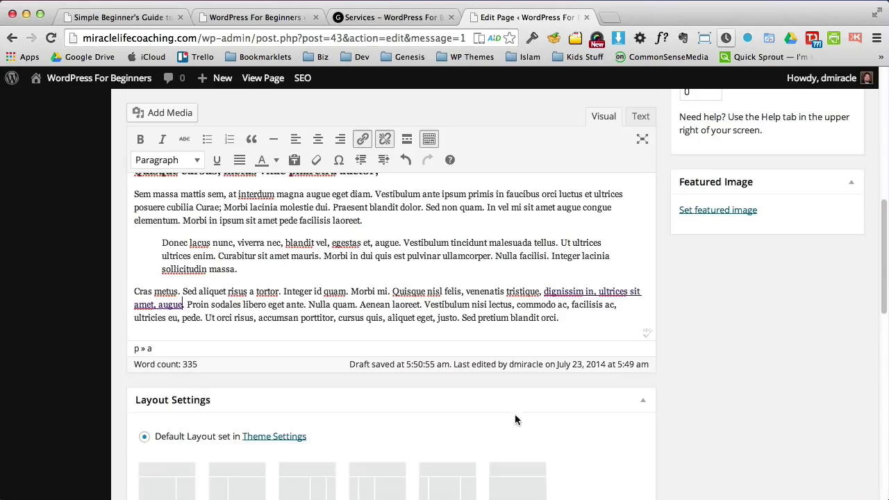
Step: Check the formatting of the Quisque cursus heading and the quoted Donec paragraph
left_click(438, 272)
scroll(880, 251, "up", 3)
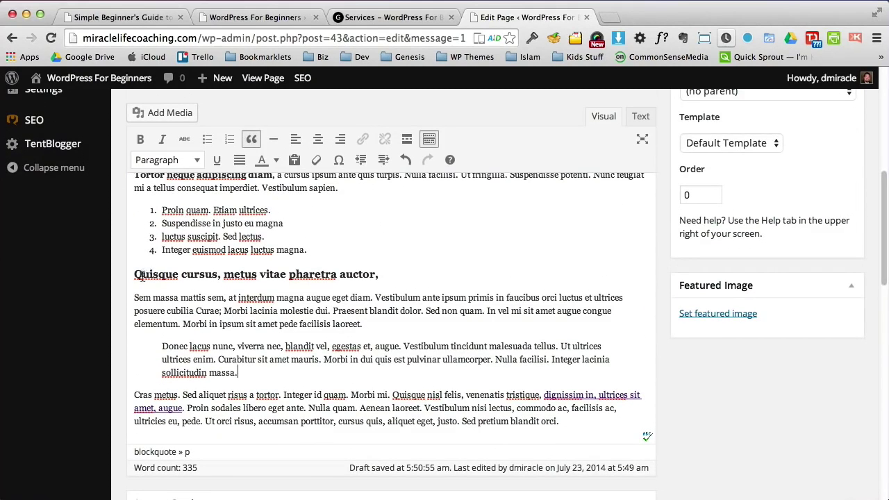
left_click_drag(136, 274, 318, 283)
left_click_drag(163, 346, 229, 377)
left_click(307, 384)
scroll(874, 204, "up", 5)
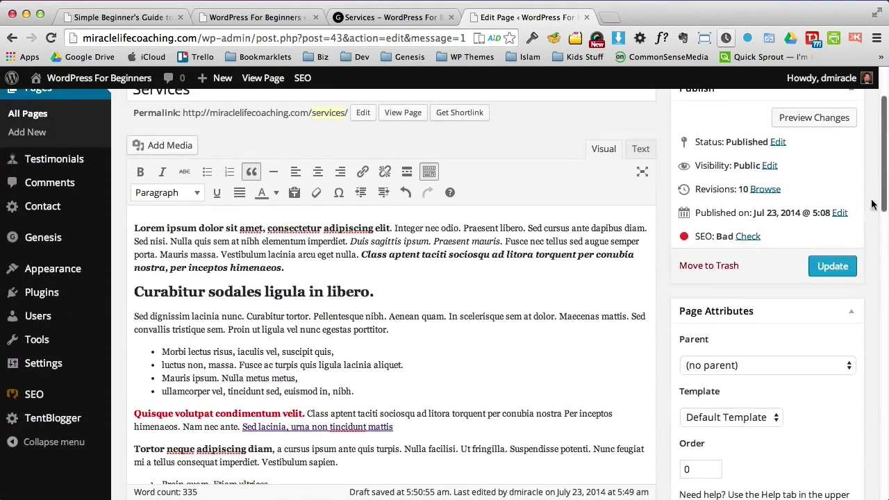
Step: Update the Services page, reload it live and test the Sed lacinia link to About
left_click(833, 266)
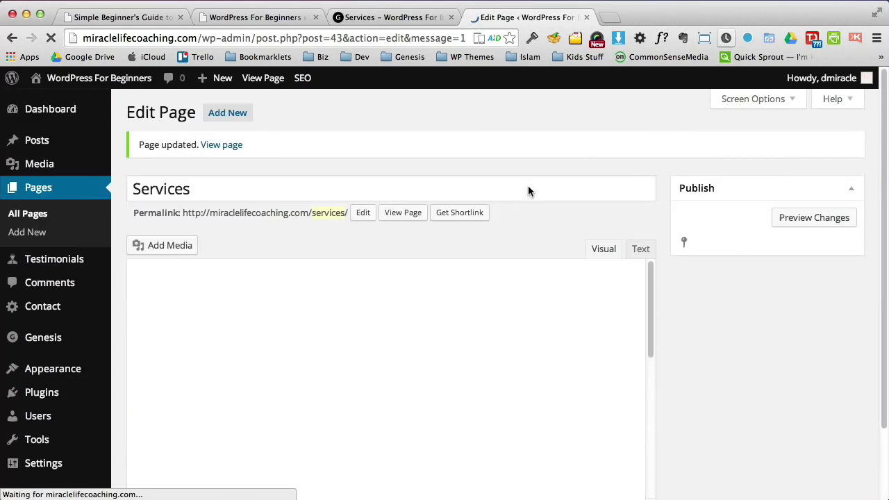
left_click(384, 18)
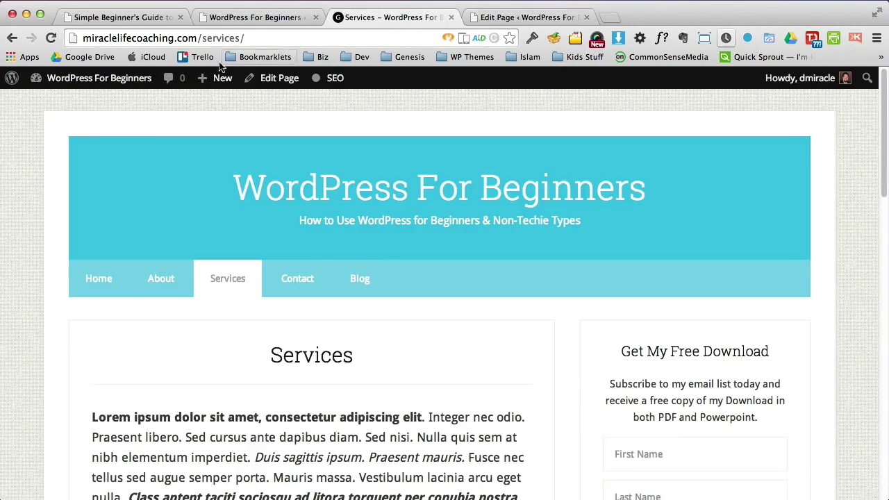
left_click(50, 37)
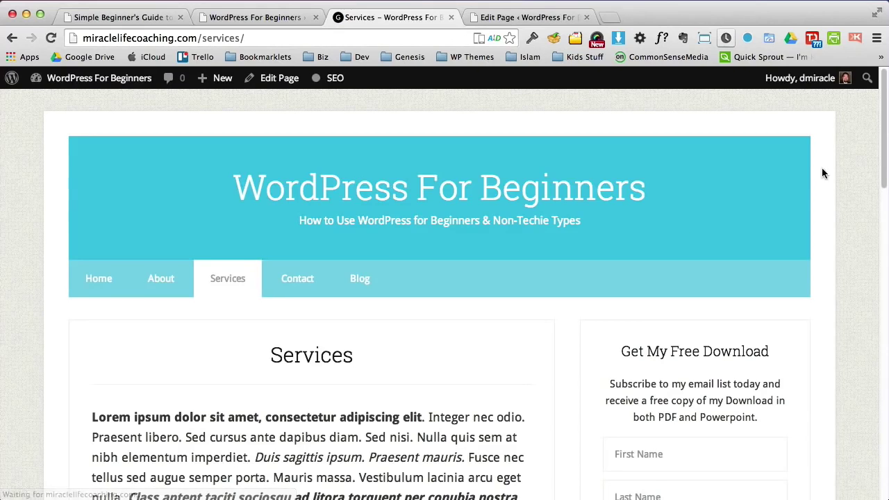
scroll(885, 176, "down", 5)
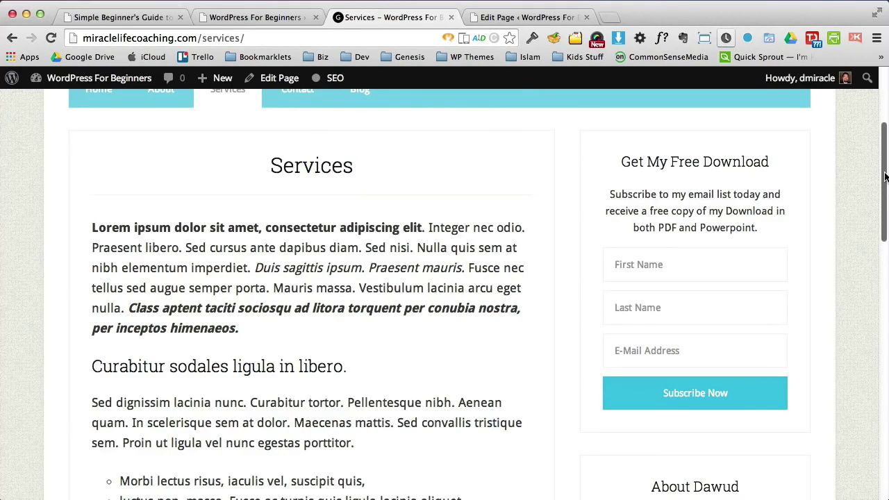
scroll(885, 176, "down", 5)
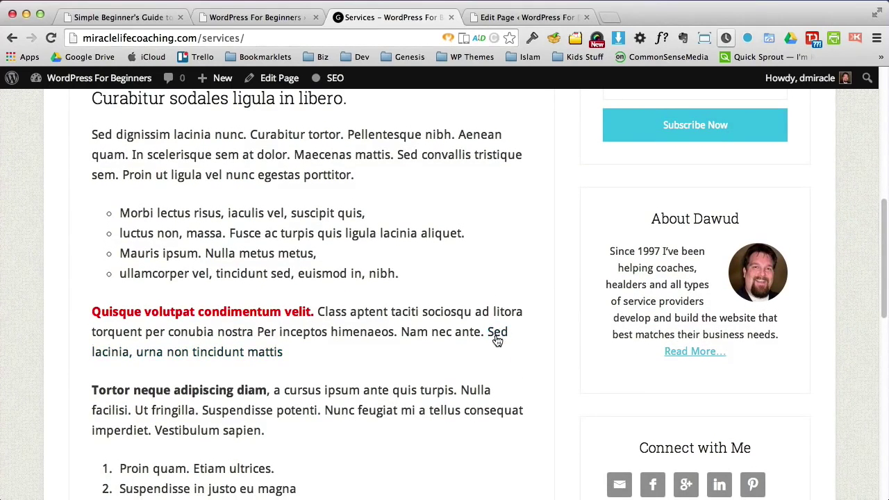
left_click(498, 333)
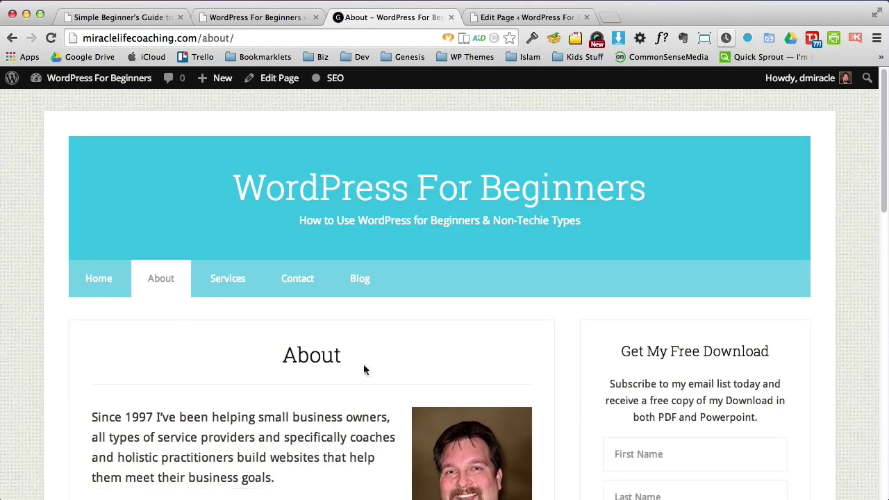
left_click(12, 37)
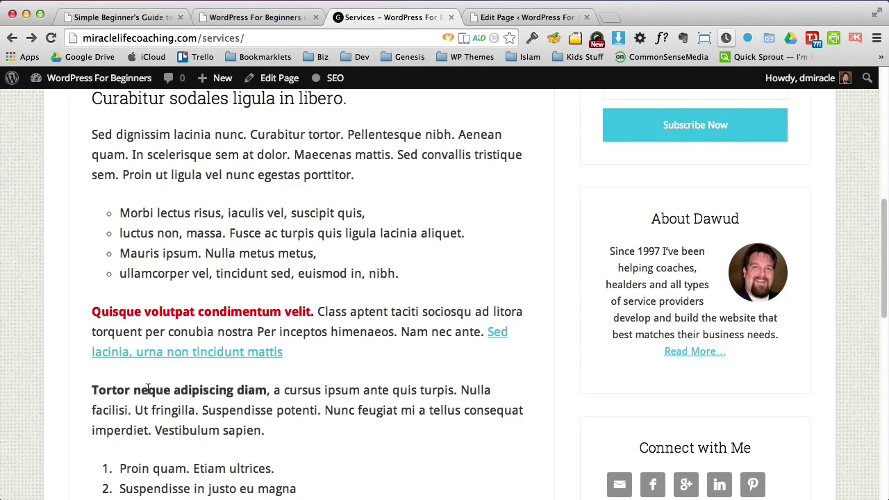
Step: Inspect the bold words, numbered list, Quisque heading and testimonial quote on the live page
left_click_drag(113, 390, 234, 391)
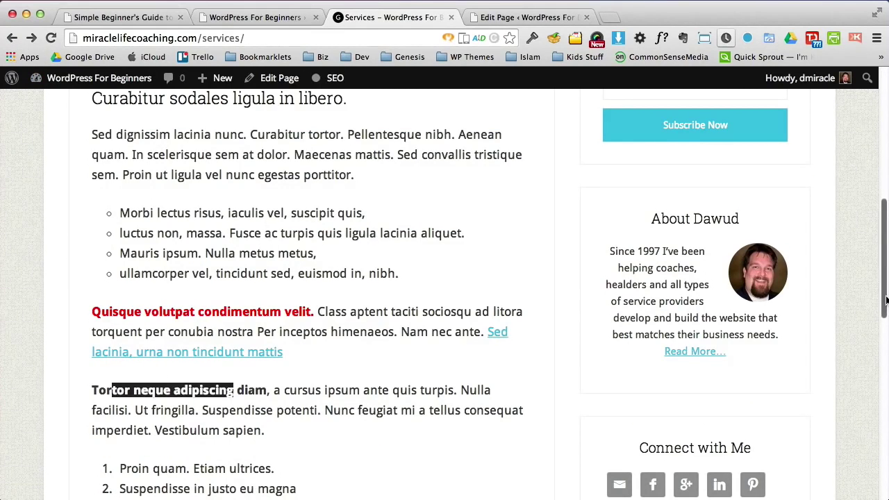
scroll(879, 302, "down", 5)
left_click_drag(175, 186, 275, 186)
left_click_drag(209, 206, 223, 236)
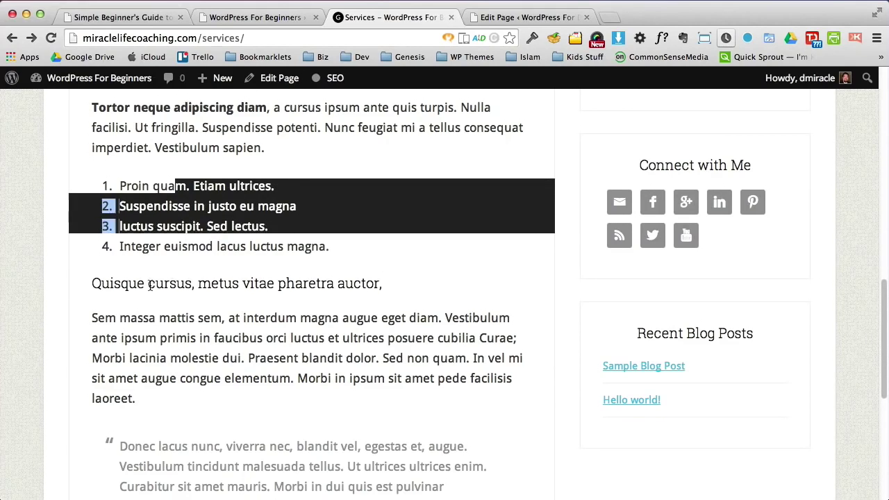
left_click_drag(129, 283, 373, 294)
left_click(425, 281)
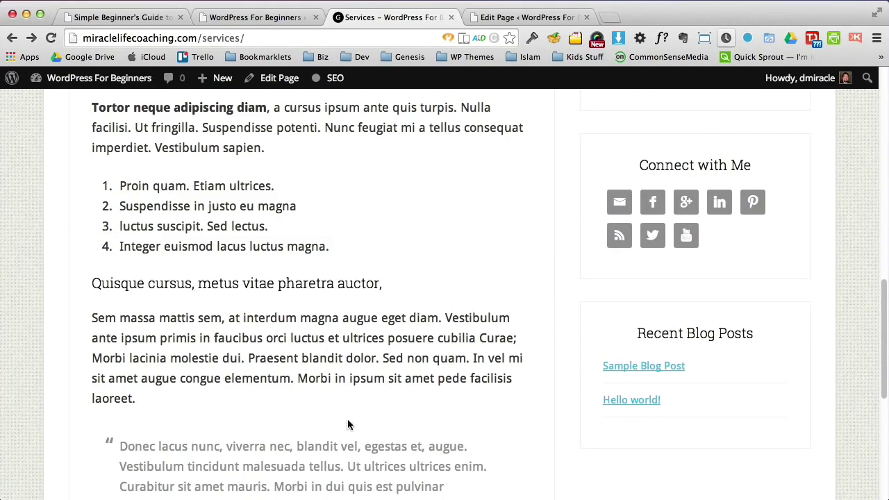
scroll(886, 308, "down", 3)
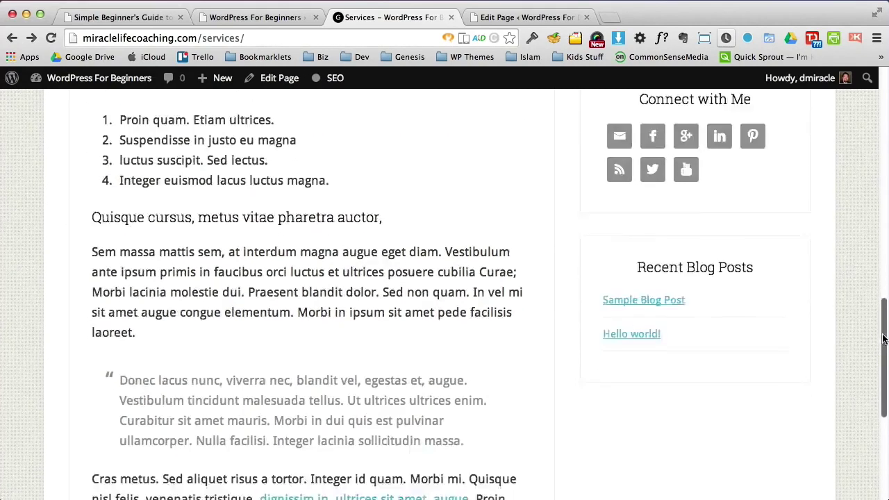
left_click_drag(478, 343, 114, 283)
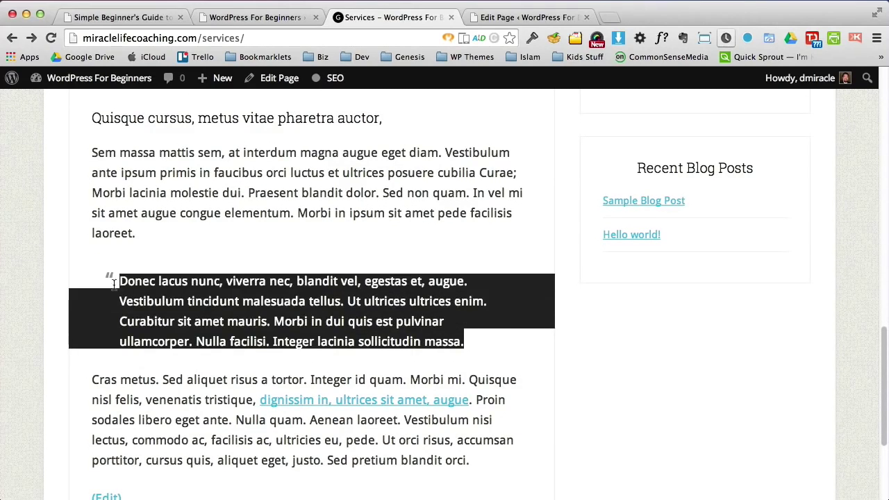
left_click(132, 281)
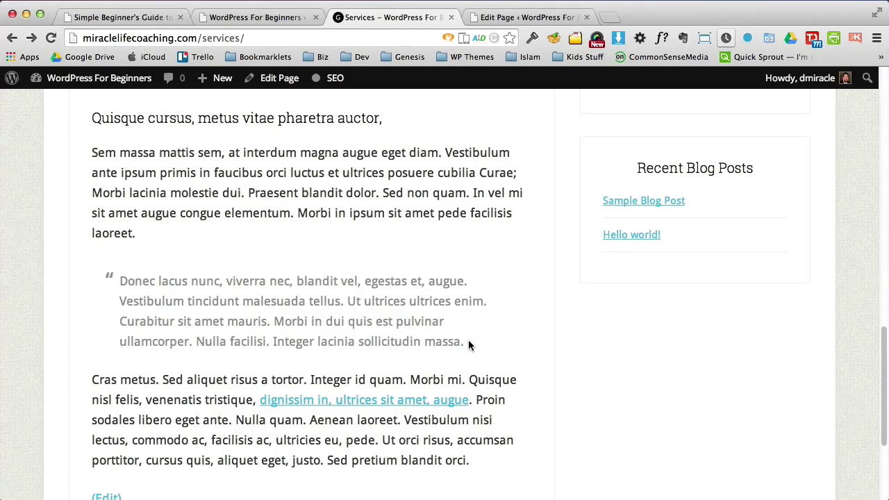
left_click_drag(468, 341, 115, 282)
left_click(527, 17)
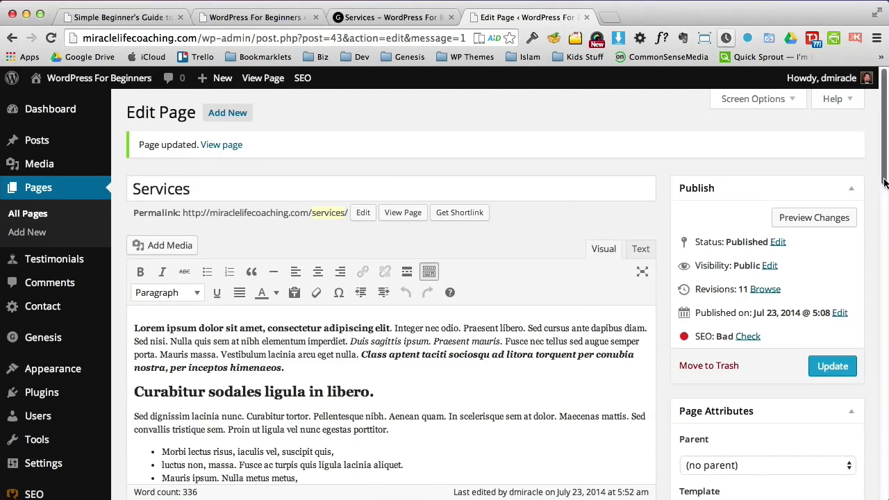
Step: Add a right-aligned '- Testimonial Name' line at the end of the blockquote
left_click_drag(883, 139, 868, 310)
left_click(256, 303)
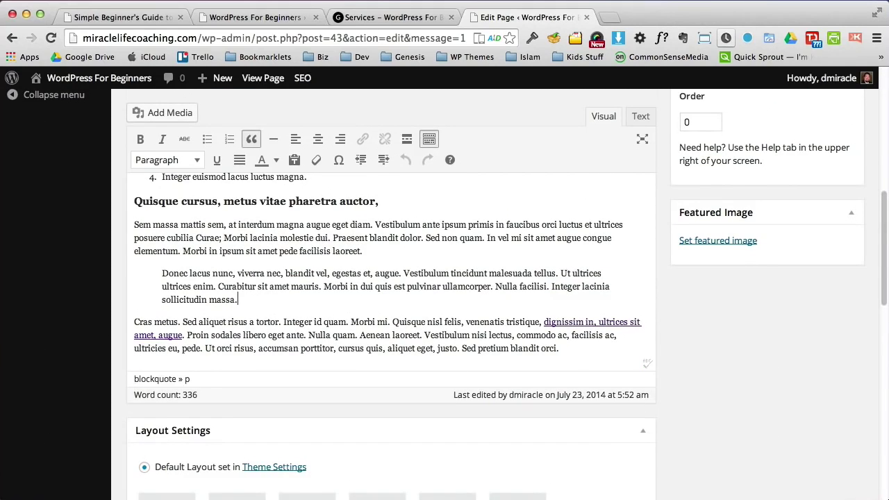
key("Return")
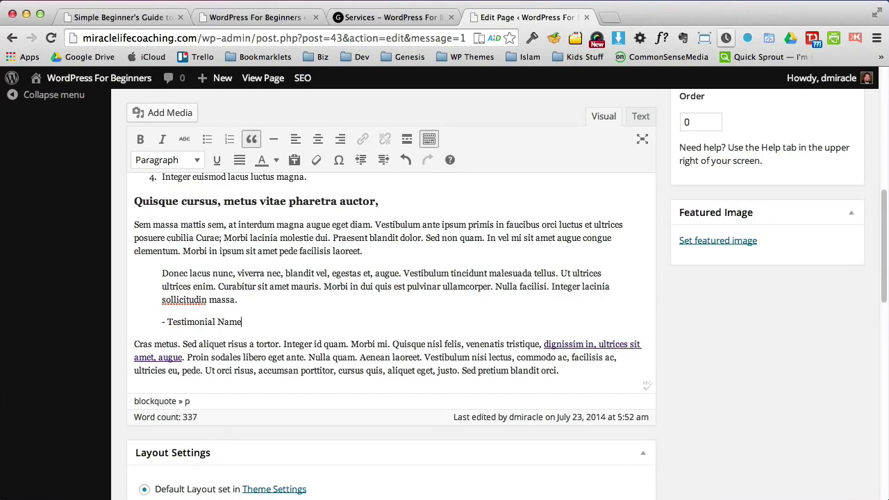
left_click(340, 138)
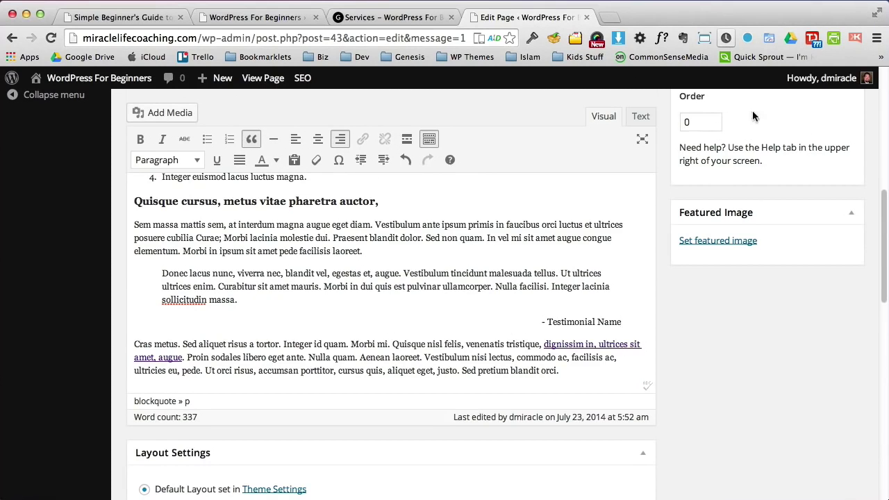
scroll(836, 321, "up", 10)
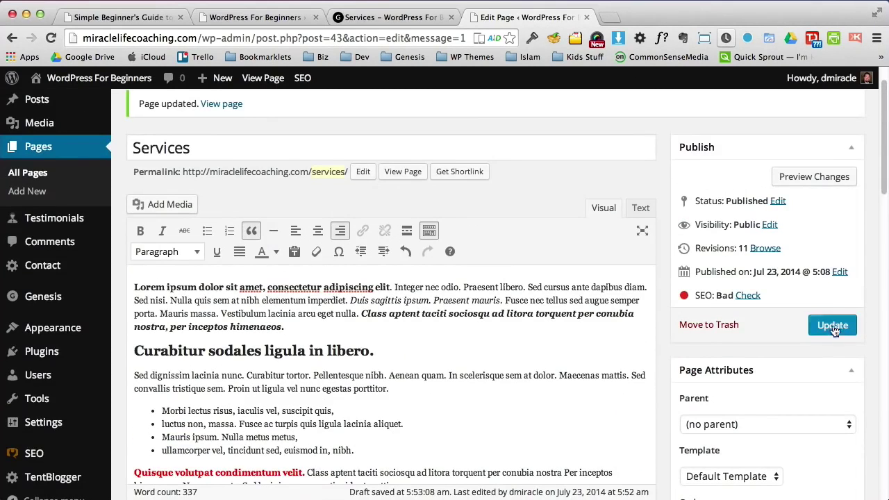
Step: Update the page, check the live quote's attribution, and open the footer dmiracle.com link
left_click(834, 326)
left_click(392, 17)
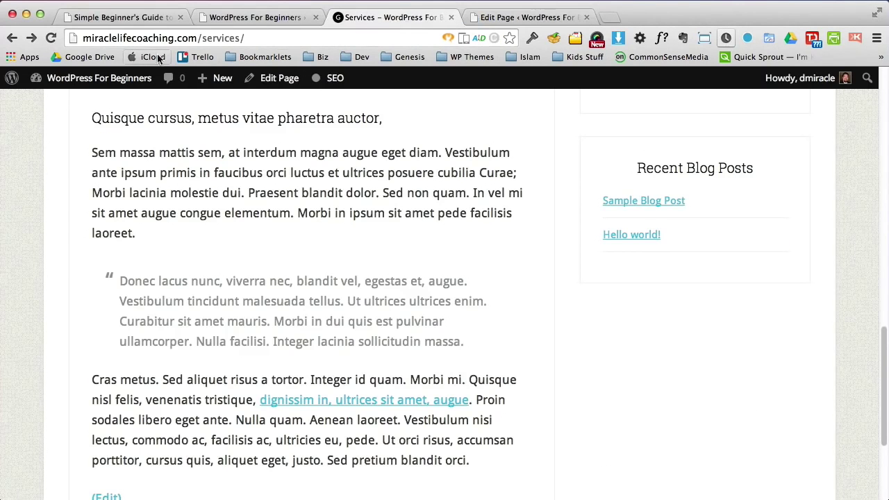
left_click(51, 39)
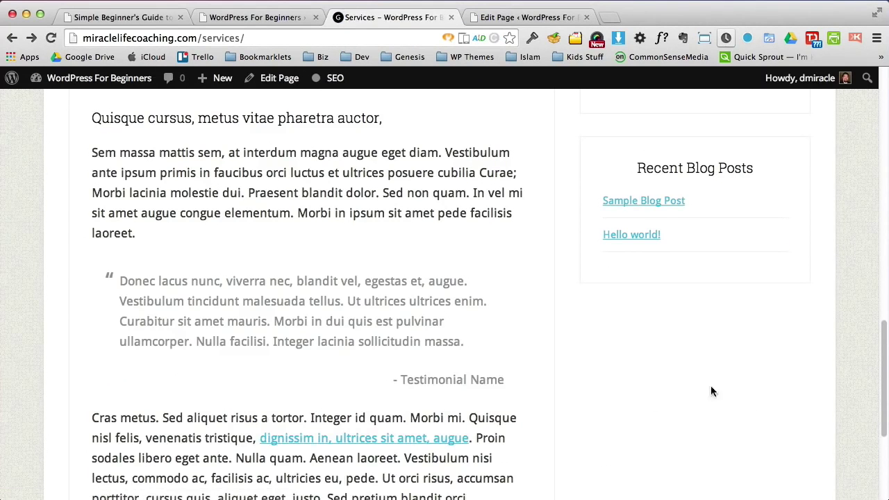
left_click_drag(511, 391, 109, 273)
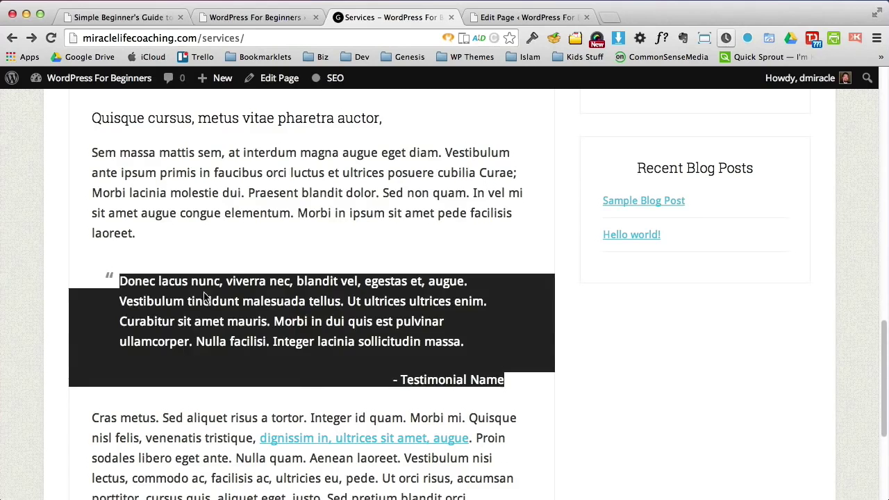
left_click(205, 297)
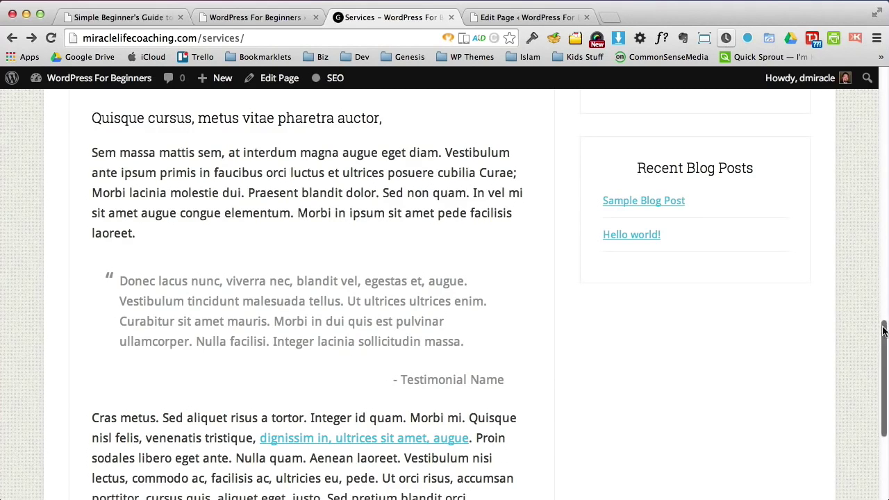
scroll(877, 296, "down", 5)
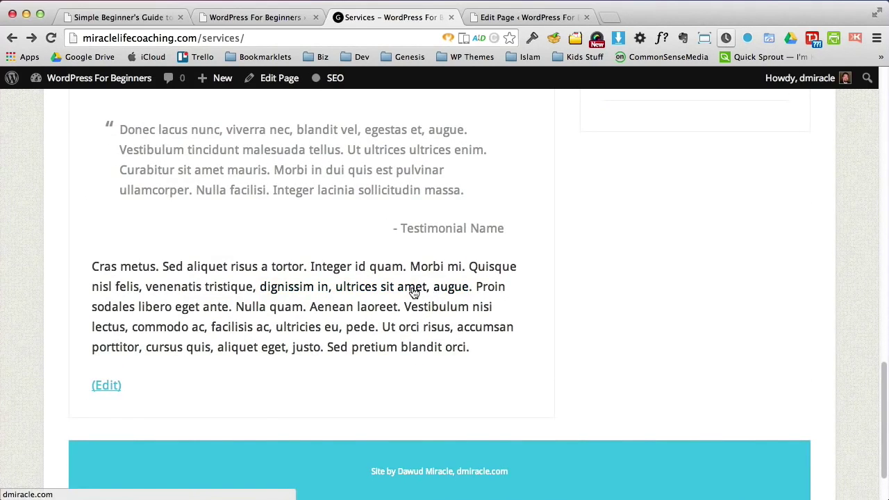
left_click(412, 292)
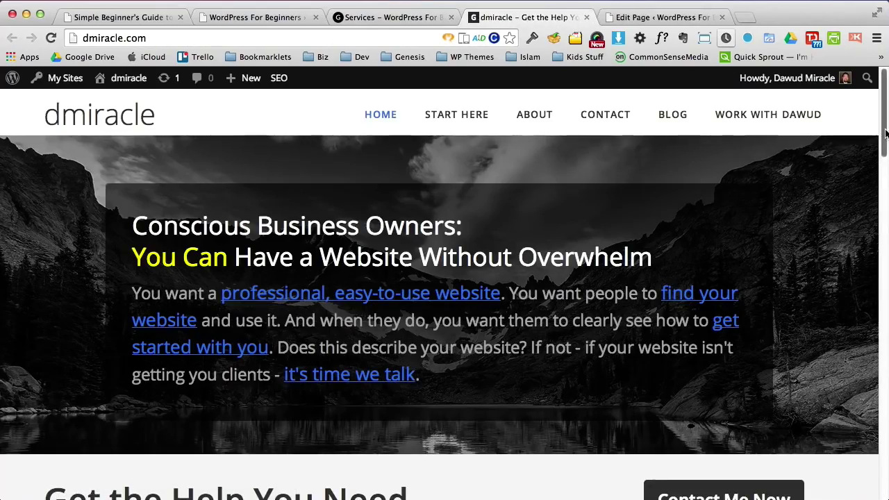
Step: Close the dmiracle.com tab, view the live Home page, and go back to the Services editor
left_click_drag(878, 135, 876, 111)
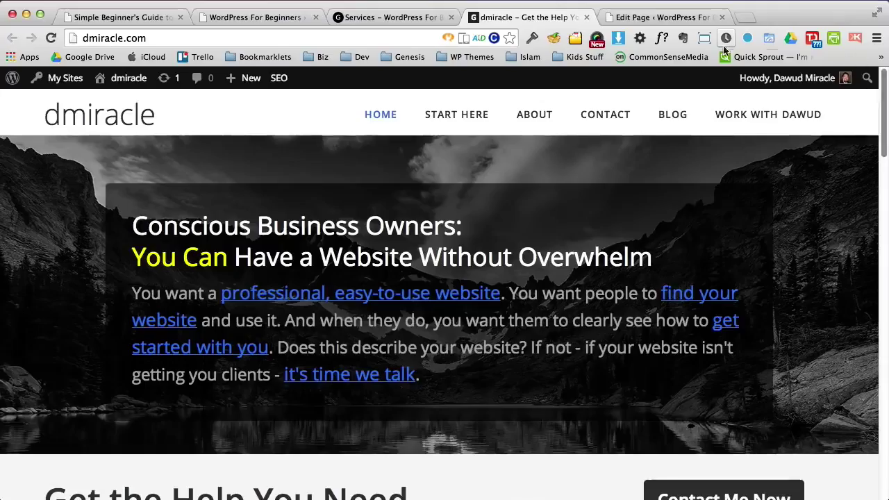
left_click(586, 17)
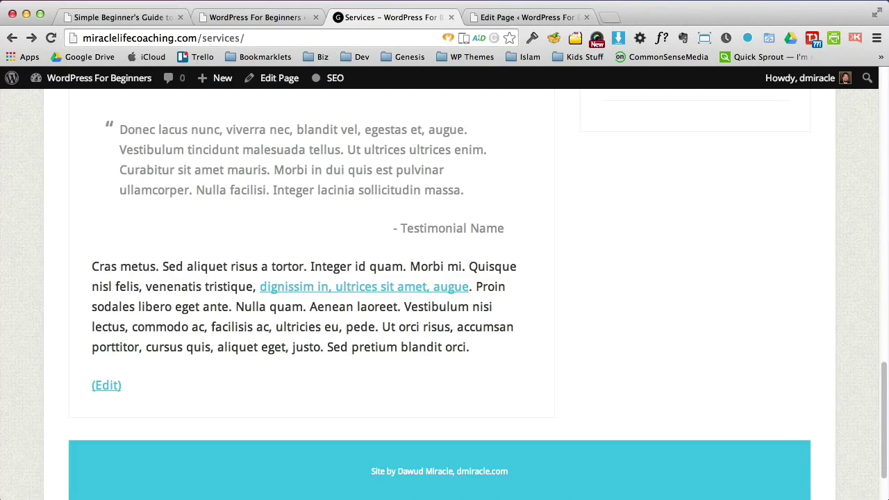
left_click_drag(883, 386, 878, 139)
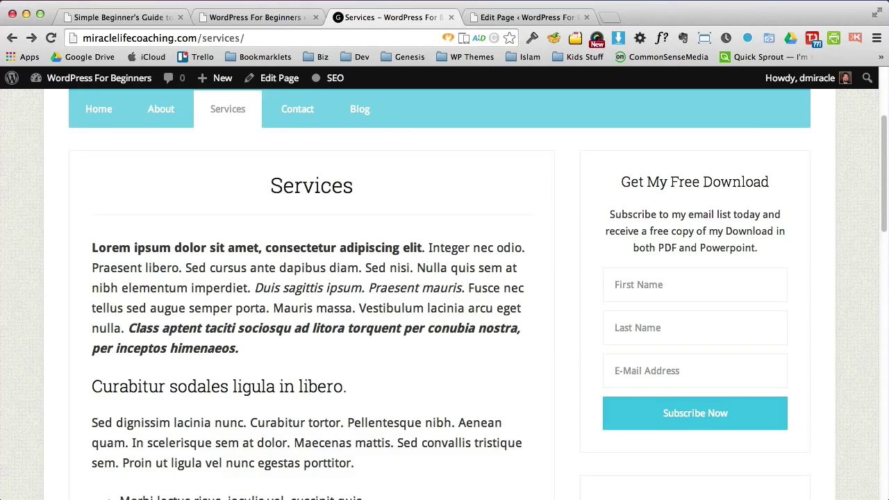
scroll(885, 172, "up", 5)
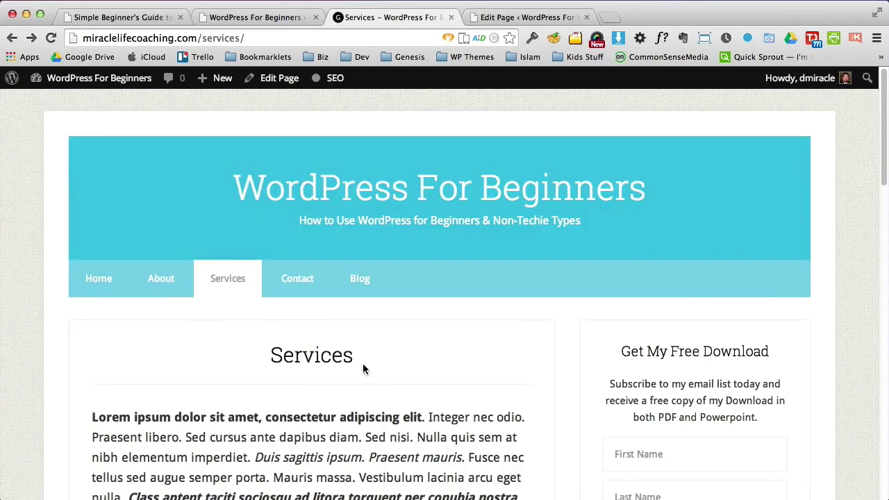
left_click(489, 18)
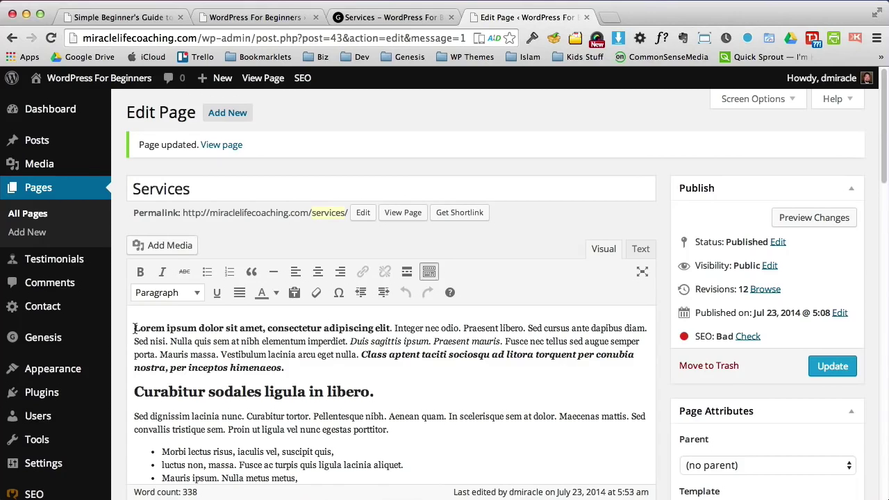
left_click(389, 18)
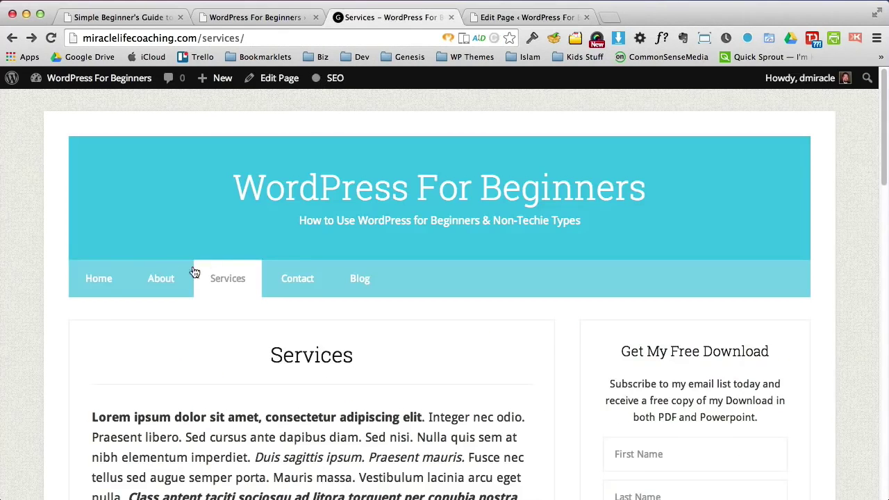
left_click(103, 286)
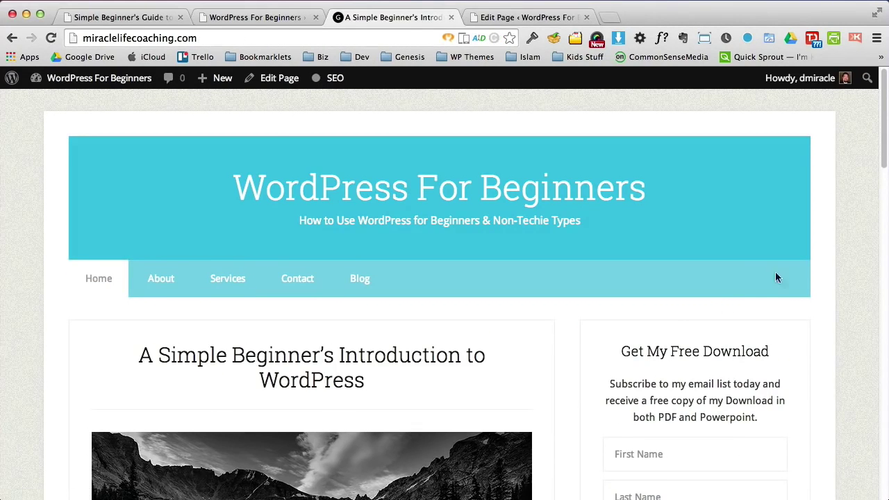
left_click_drag(881, 170, 880, 213)
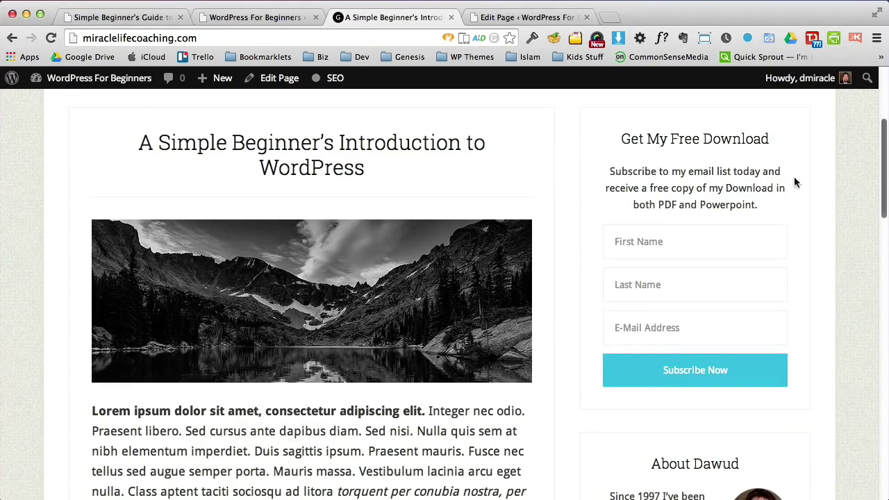
left_click(511, 16)
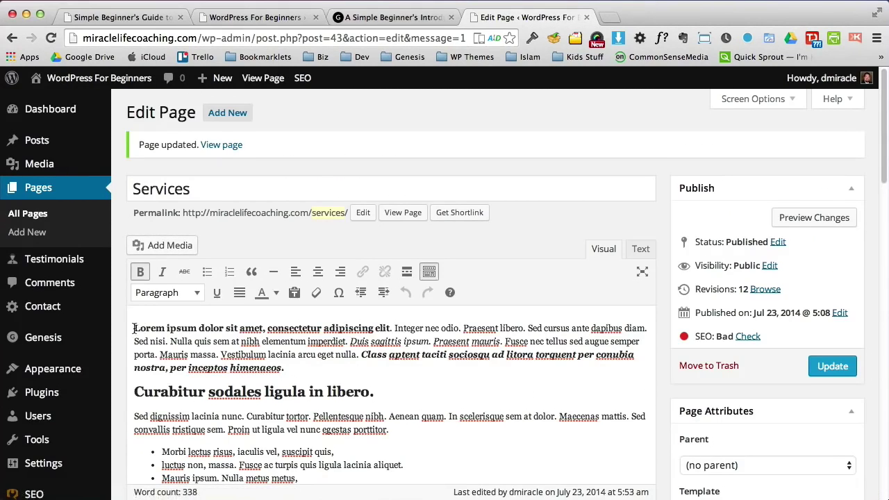
Step: Insert pawnee-lake-facebook.jpg from the Media Library with Center alignment and Link To None
left_click(175, 245)
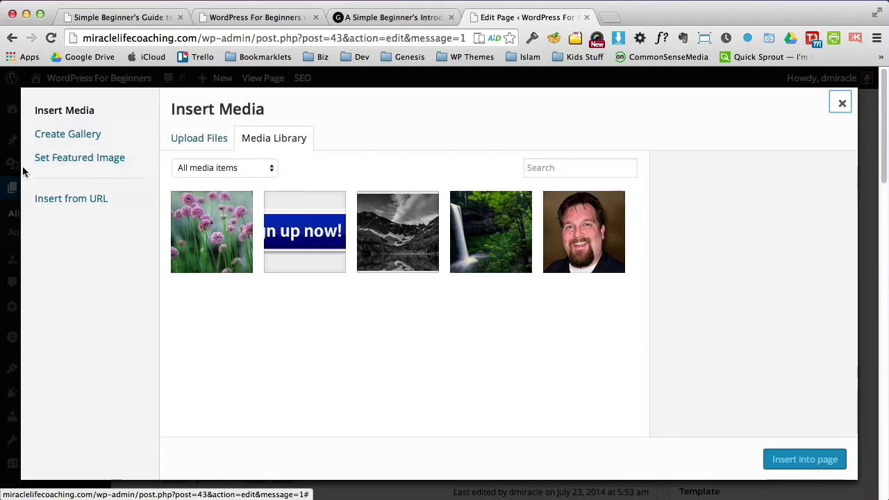
left_click(407, 247)
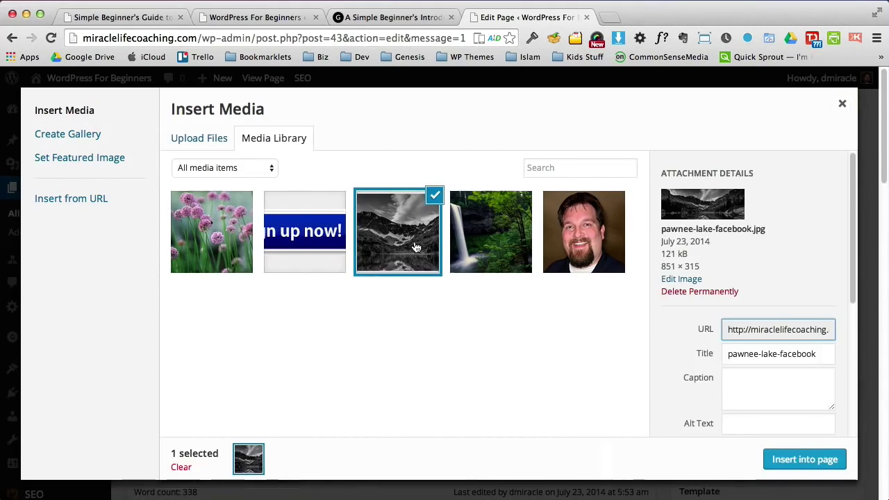
left_click_drag(853, 261, 850, 397)
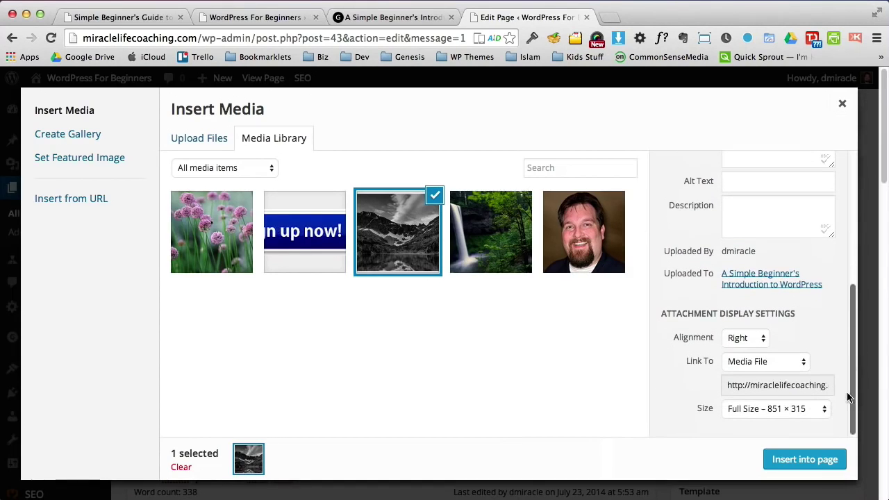
left_click(734, 338)
left_click(741, 326)
left_click(764, 361)
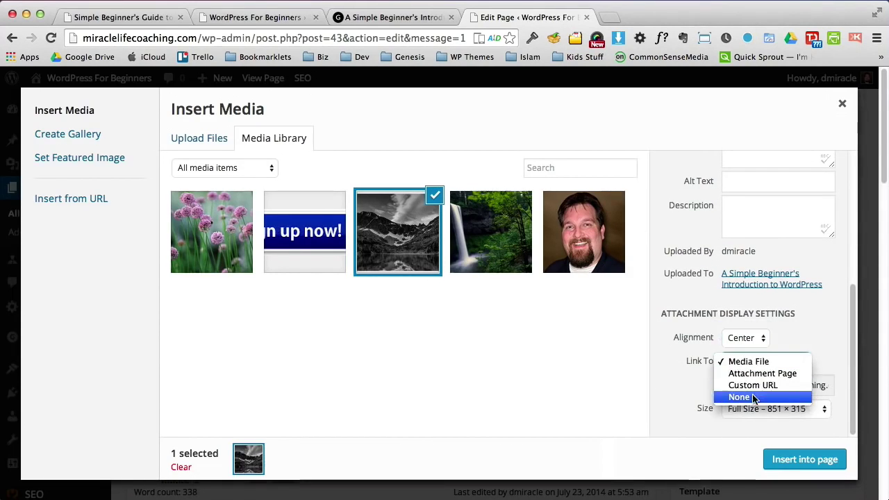
left_click(777, 435)
left_click(802, 459)
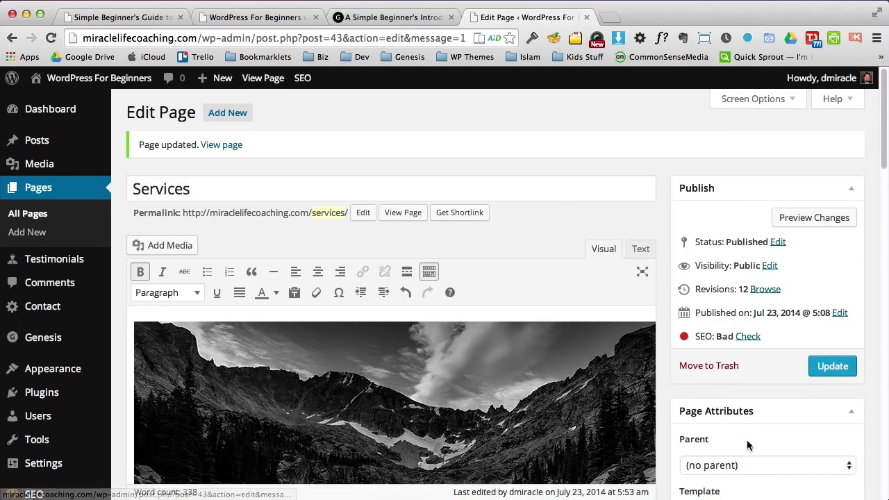
left_click_drag(881, 166, 882, 240)
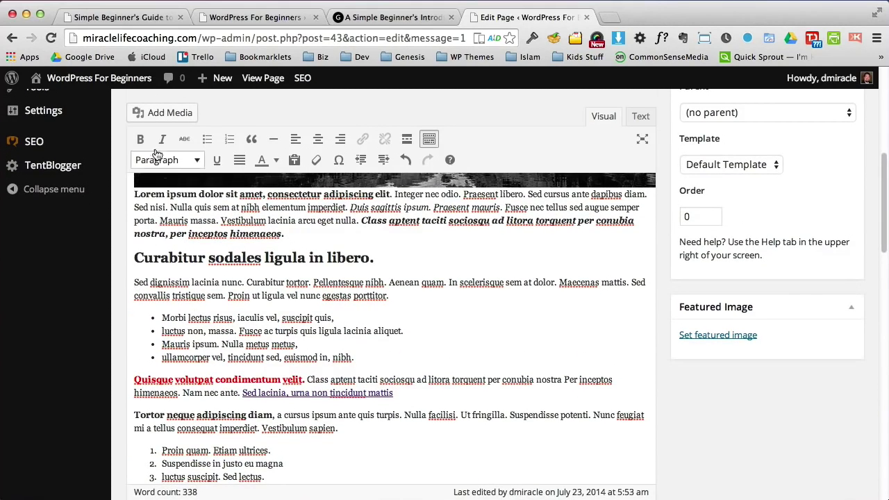
Step: Upload Common Ivy.jpg and insert it right-aligned with Link To None
left_click(152, 115)
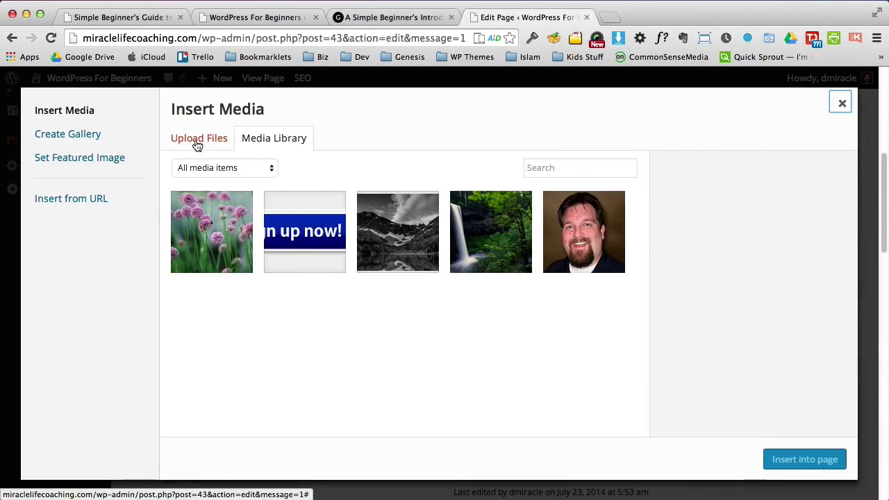
left_click(197, 139)
left_click(499, 332)
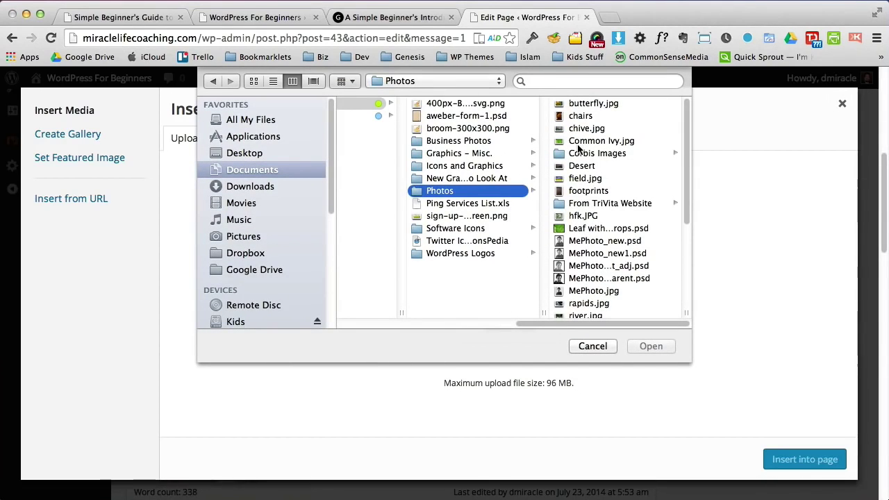
left_click(577, 142)
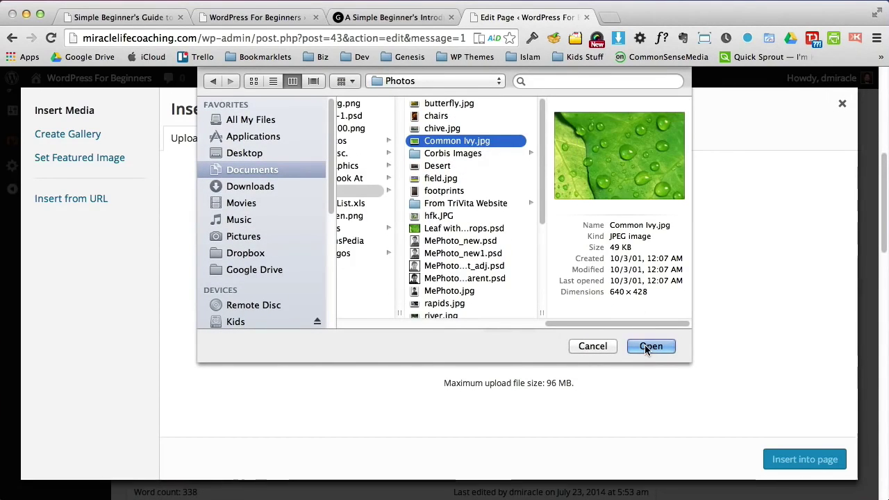
left_click(645, 345)
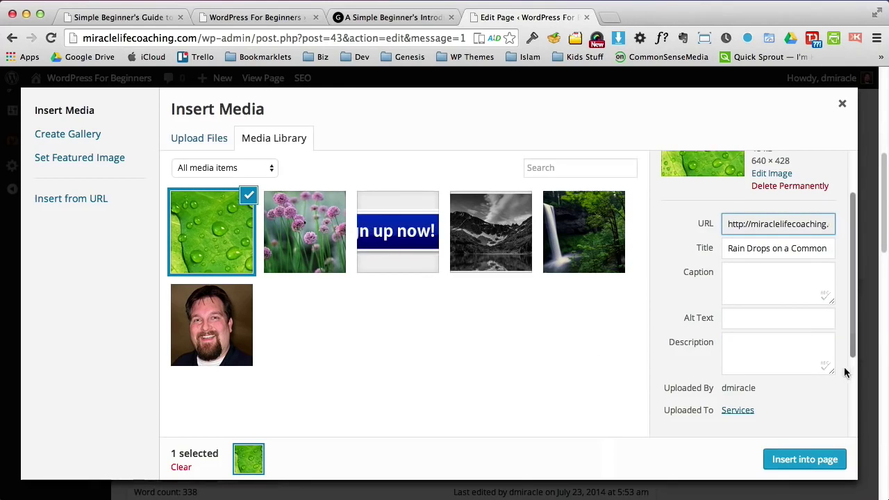
left_click_drag(854, 336, 853, 410)
left_click(726, 337)
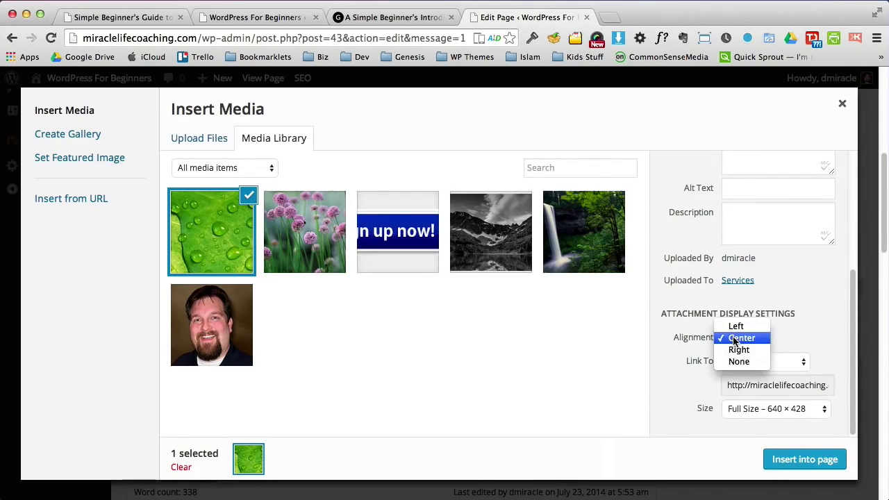
left_click(759, 374)
left_click(764, 361)
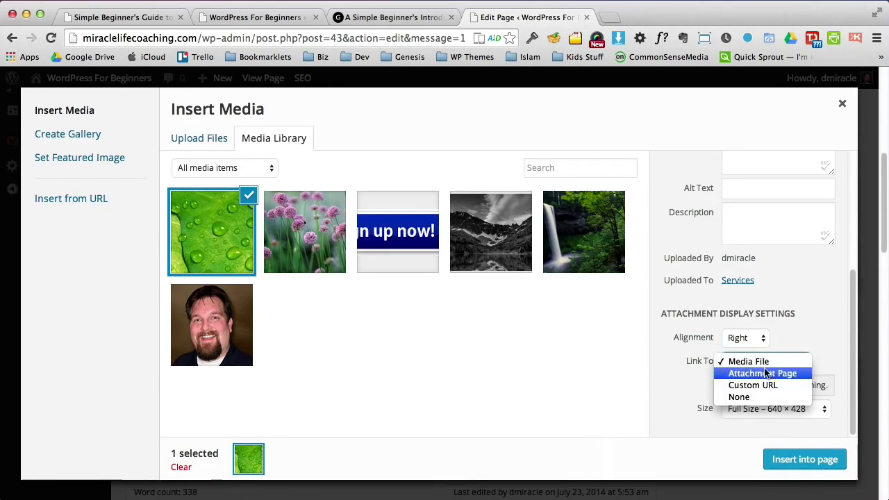
left_click(757, 396)
left_click(798, 460)
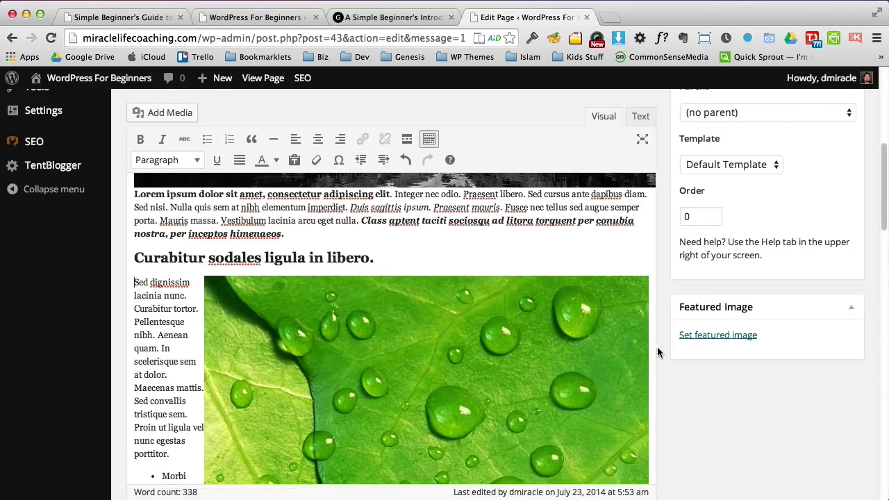
Step: Resize the leaf image to a custom width of 350 px
left_click(409, 345)
left_click(223, 297)
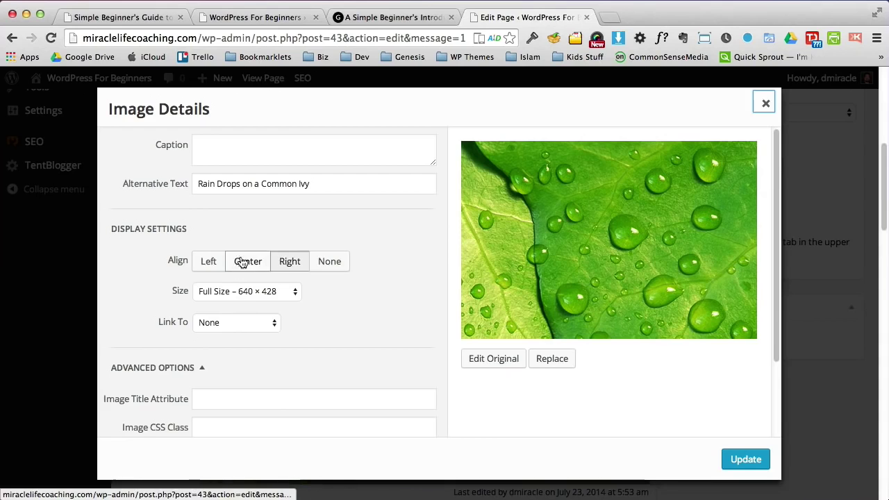
left_click(266, 291)
left_click(255, 306)
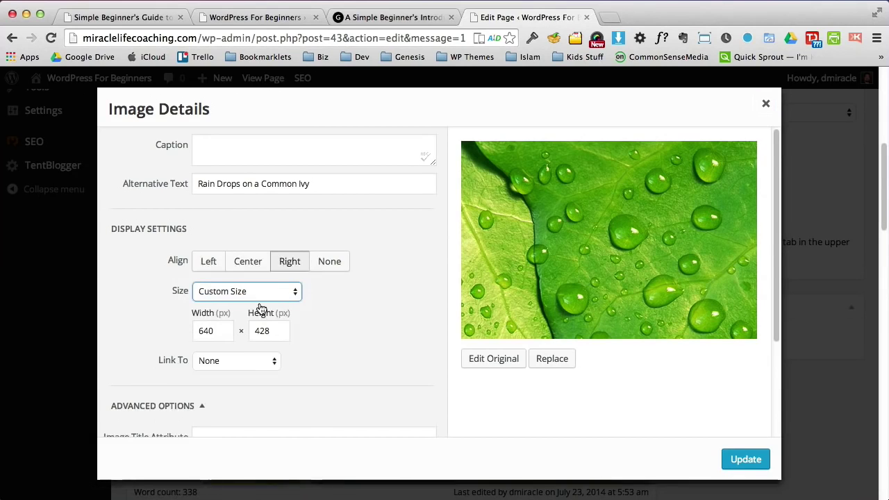
left_click_drag(214, 334, 162, 325)
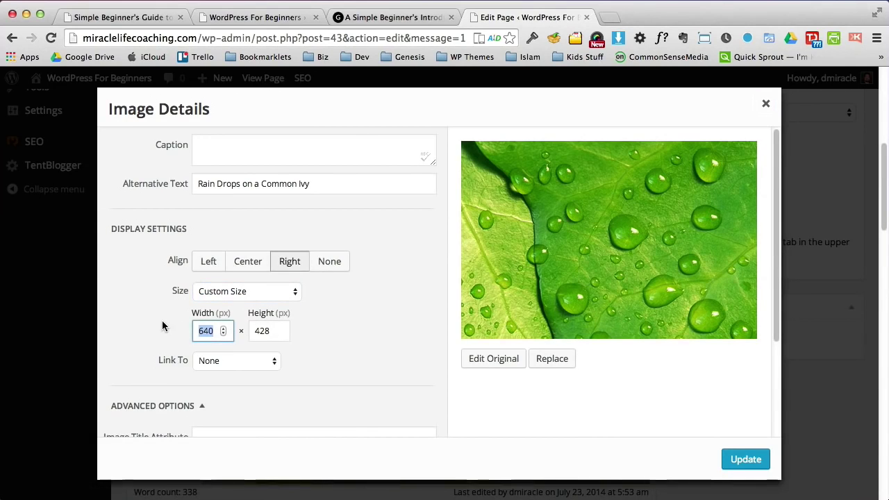
type("350")
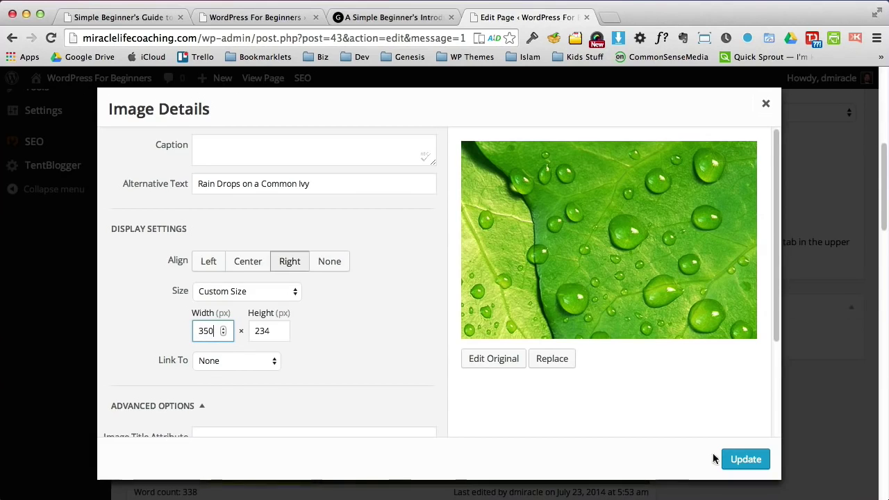
left_click(737, 460)
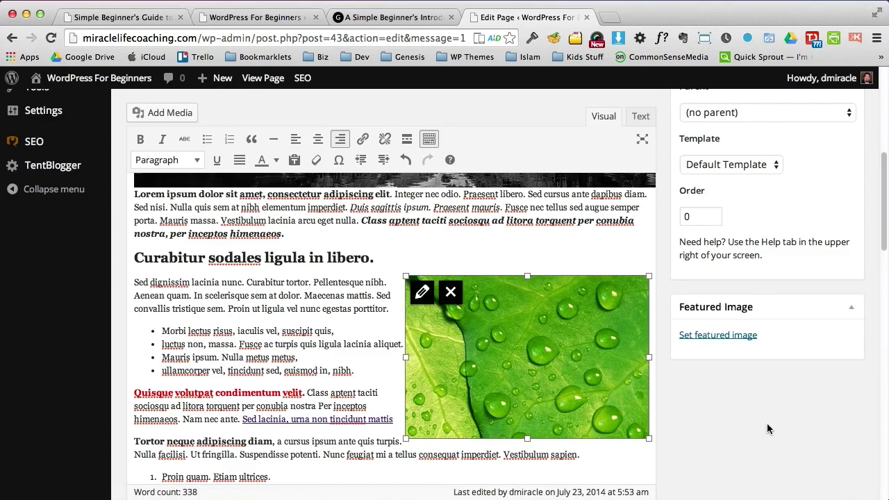
scroll(859, 271, "up", 5)
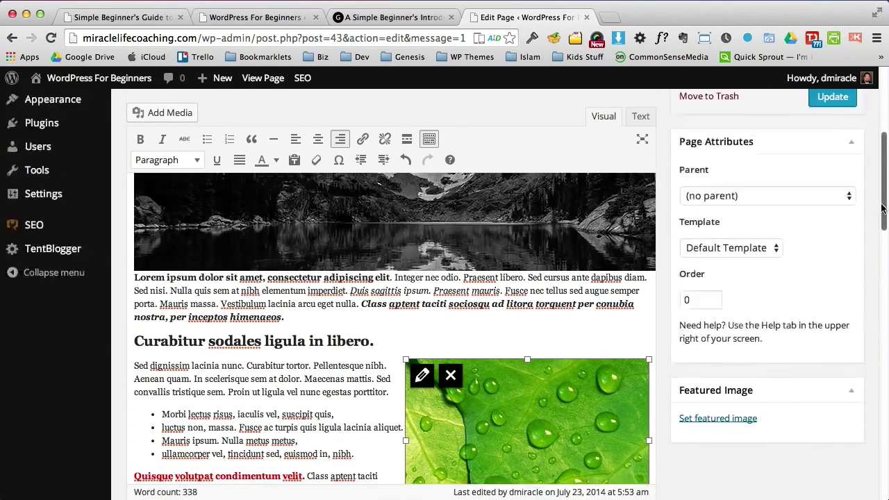
Step: Update the Services page and open it on the live site
left_click(833, 189)
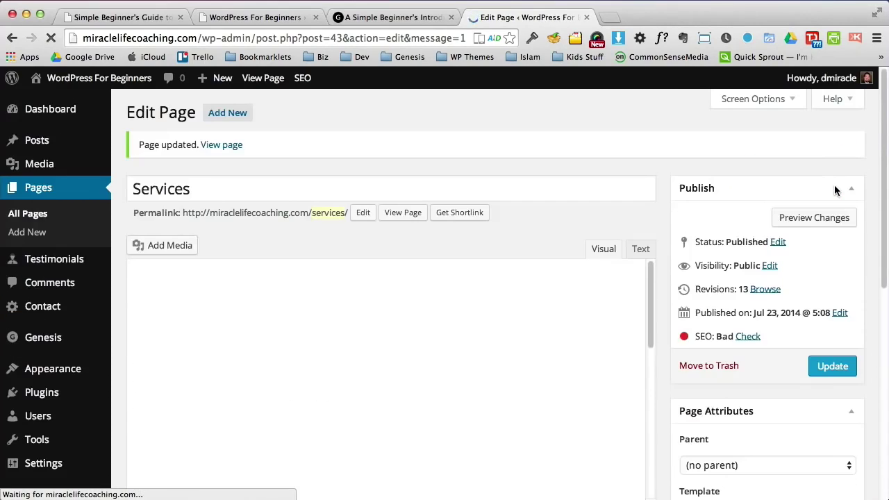
left_click(393, 21)
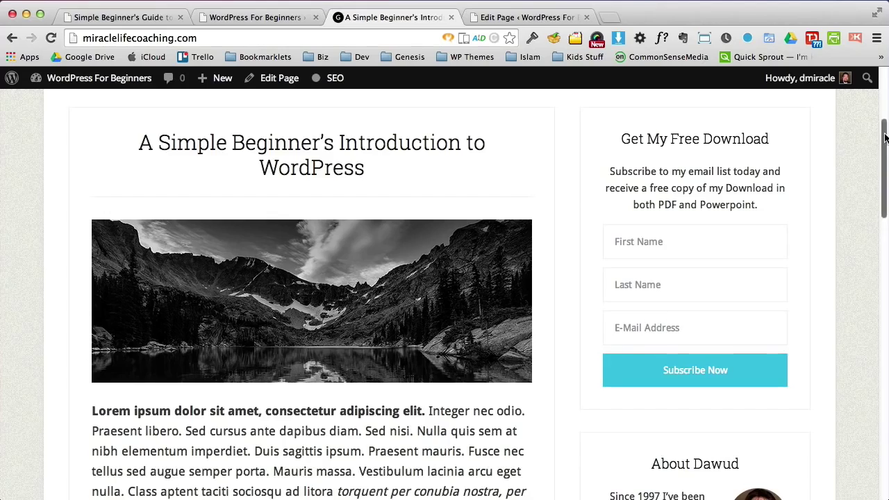
scroll(460, 230, "up", 5)
left_click(241, 282)
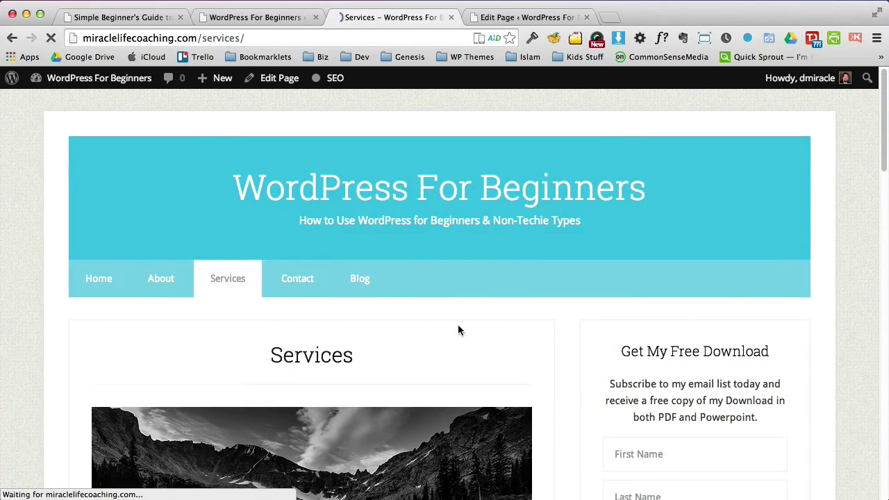
left_click_drag(882, 163, 886, 266)
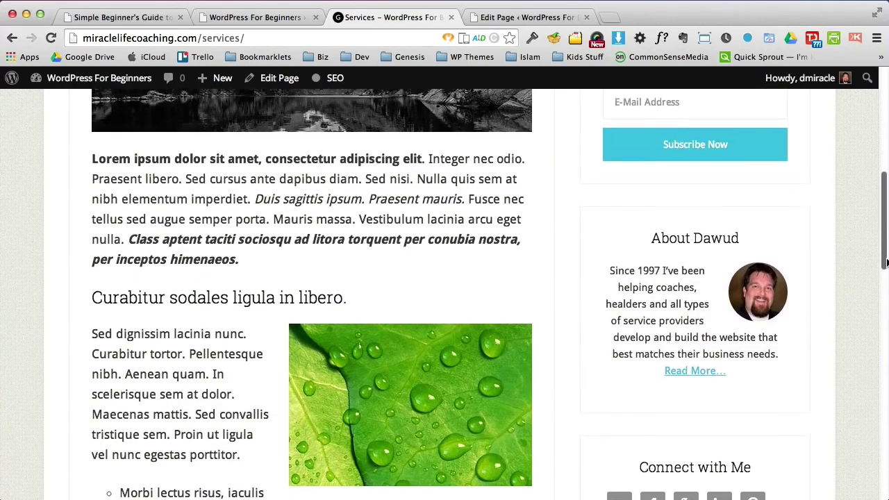
Step: Review the opening paragraph, Curabitur section with leaf photo, and bullet list on the live page
left_click_drag(267, 164, 351, 278)
left_click(361, 312)
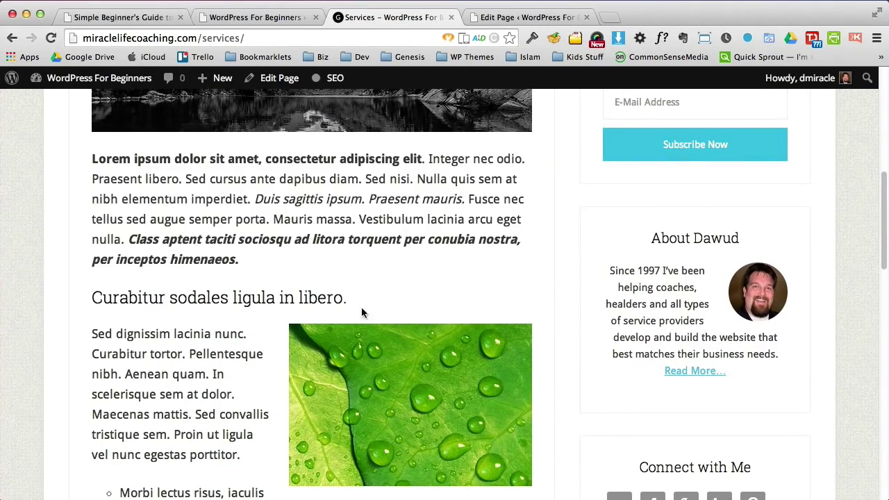
left_click_drag(124, 297, 357, 313)
left_click(754, 287)
left_click_drag(879, 222, 879, 286)
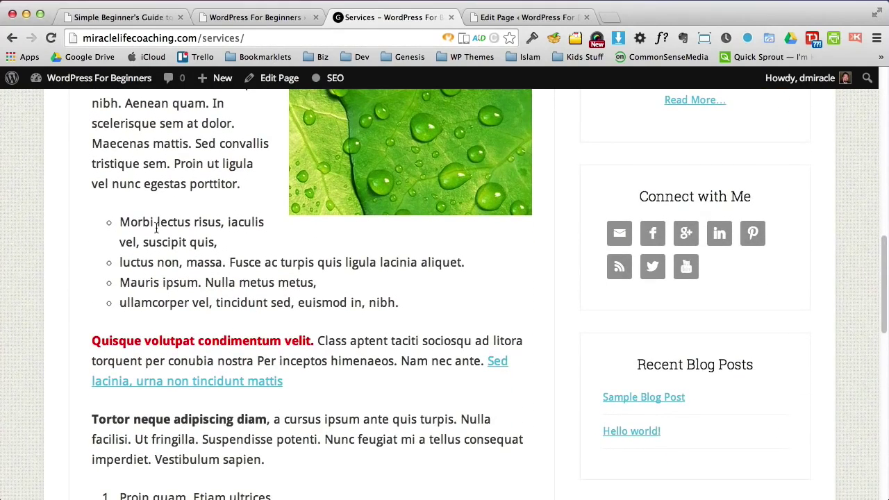
left_click_drag(156, 228, 239, 285)
left_click_drag(114, 338, 267, 361)
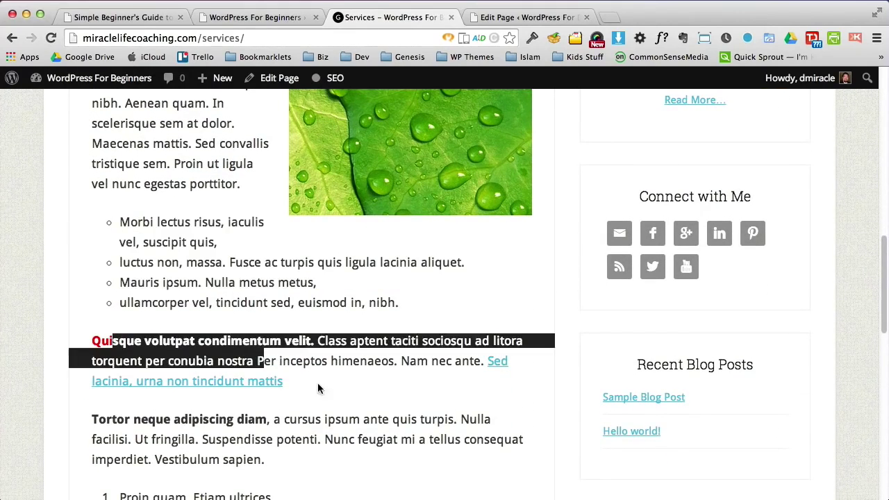
left_click(496, 400)
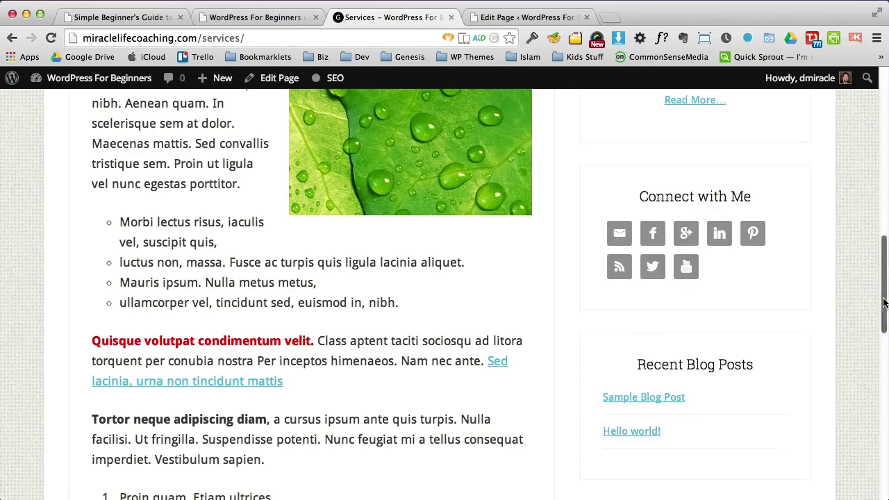
left_click_drag(882, 305, 873, 173)
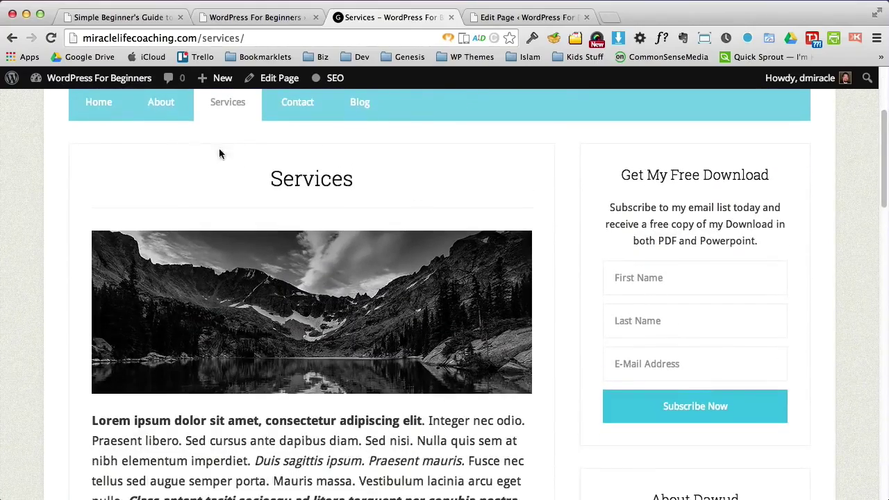
Step: Visit the Home page, reopen live Services, then return to the Services editor
left_click(113, 106)
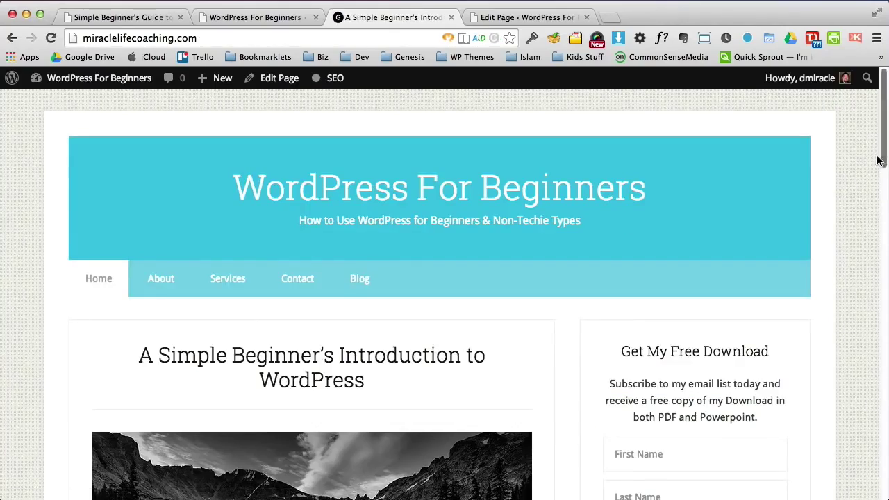
left_click_drag(880, 153, 837, 137)
left_click(228, 278)
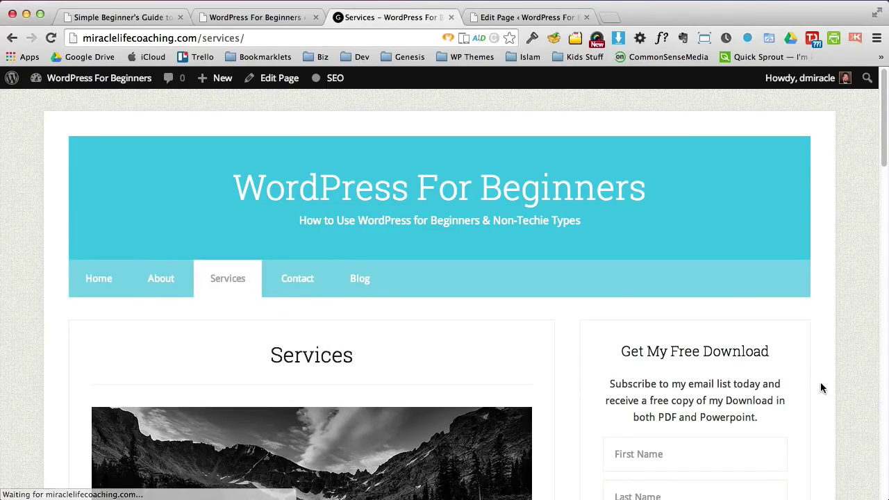
mouse_move(879, 165)
left_mouse_down()
mouse_move(877, 292)
mouse_move(876, 174)
left_mouse_up()
left_click(512, 17)
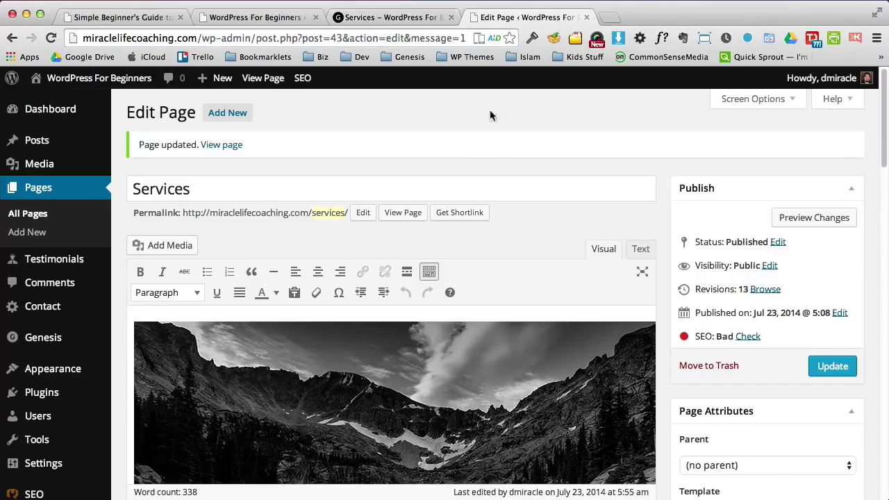
Step: Start a new paragraph after the last paragraph and pick the Sign up now image from the media library
left_click_drag(883, 164, 877, 322)
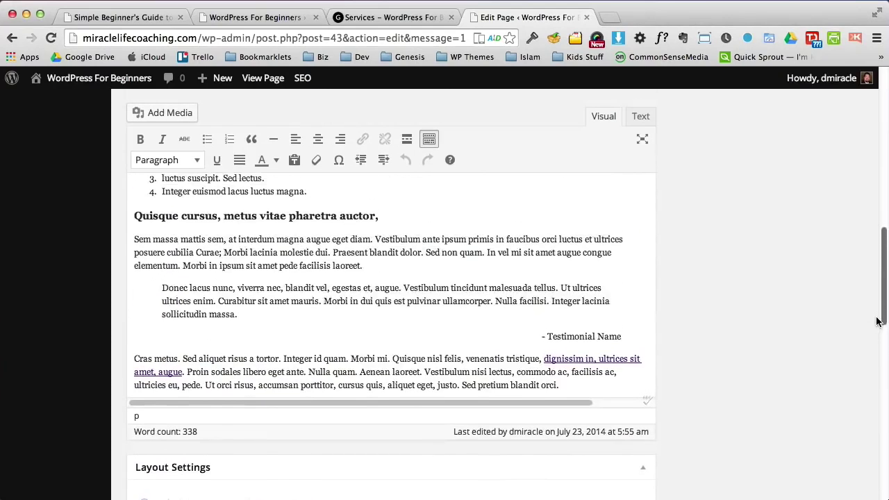
left_click(571, 386)
key("Return")
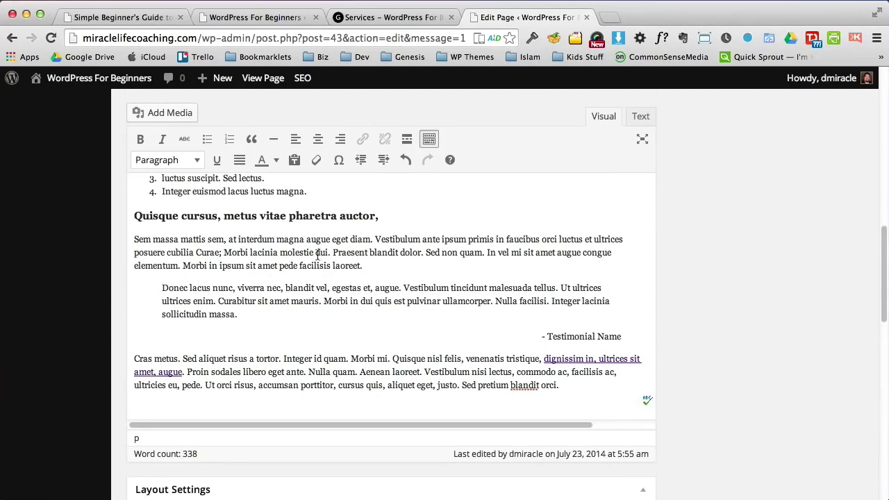
left_click(136, 115)
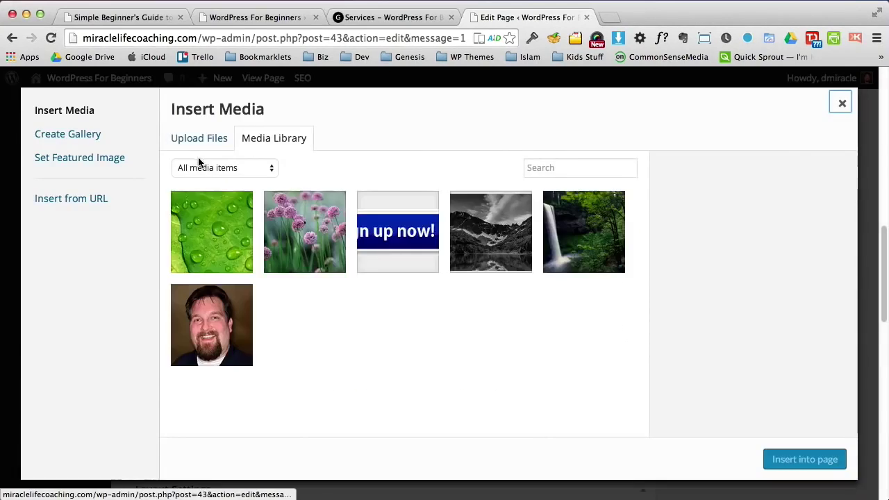
left_click(388, 242)
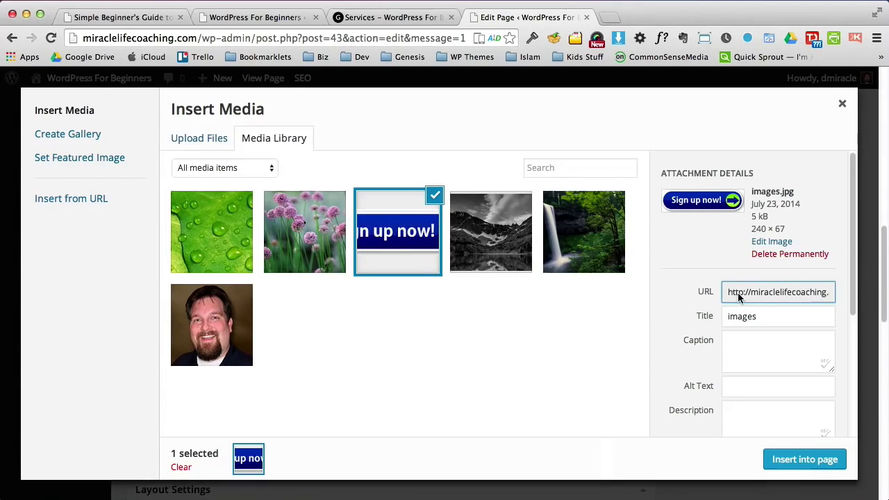
Step: Insert the Sign up now image with Alignment Center and Link To None
left_click_drag(856, 273, 851, 358)
left_click(745, 338)
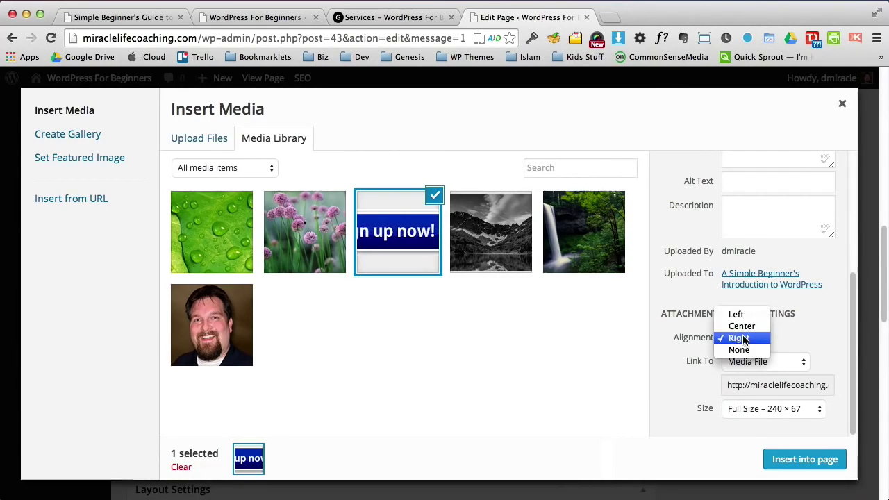
left_click(741, 327)
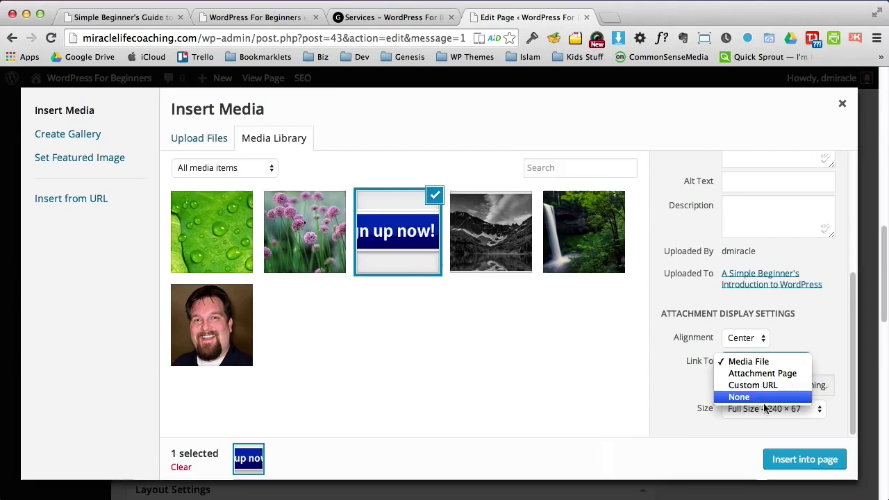
left_click(759, 398)
left_click(796, 457)
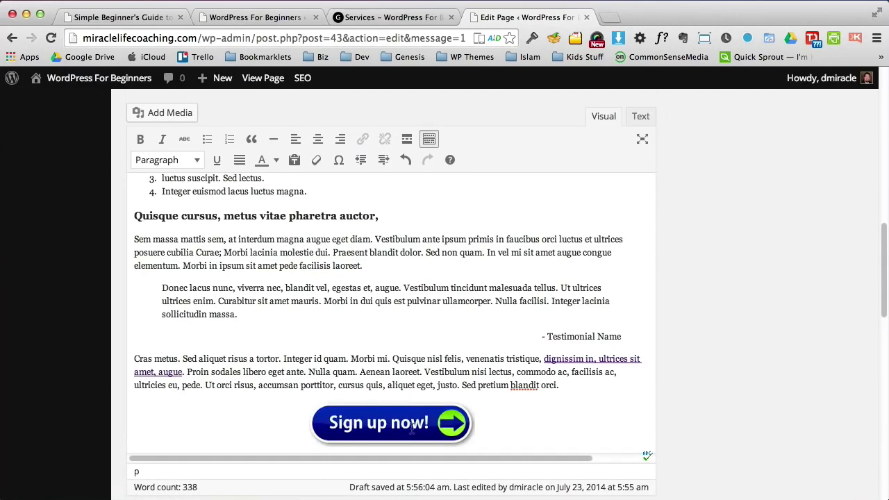
Step: Select the inserted Sign up now image and open its Image Details
left_click(430, 419)
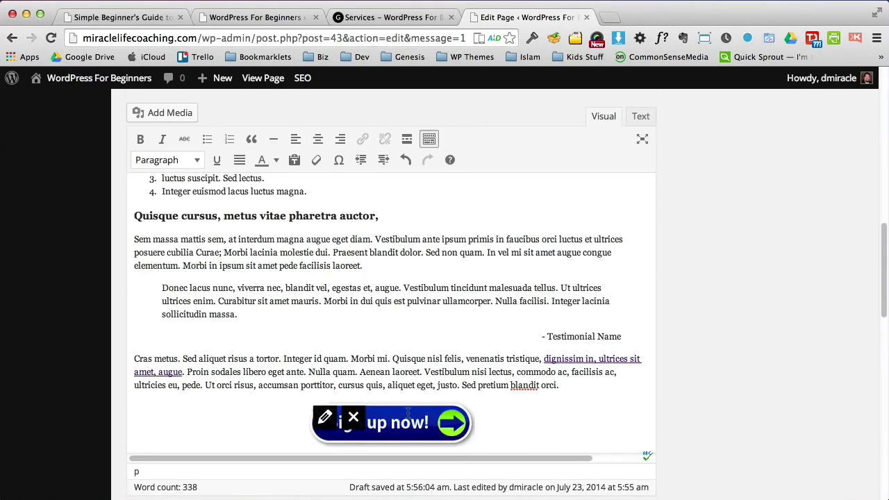
left_click(325, 419)
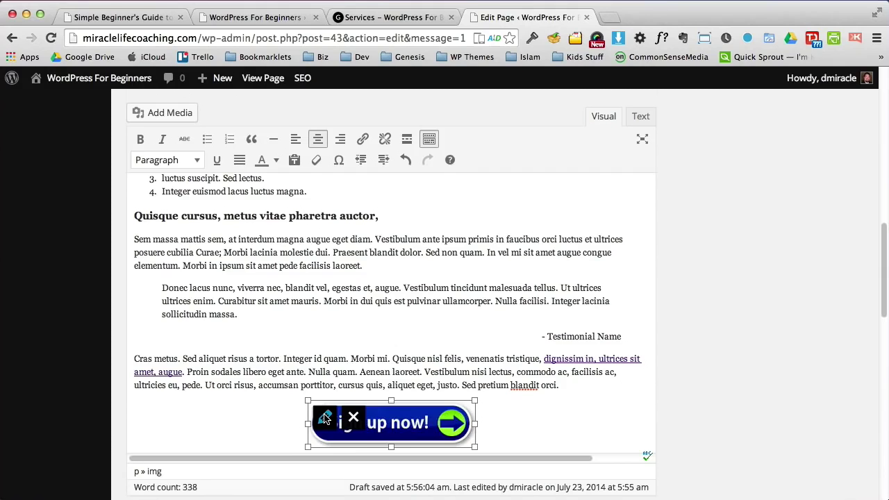
left_click(325, 418)
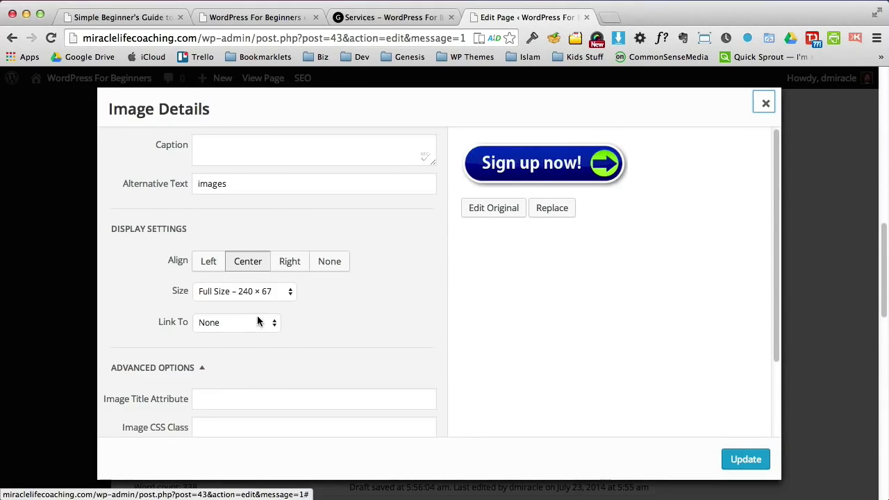
left_click_drag(155, 327, 219, 327)
left_click(219, 327)
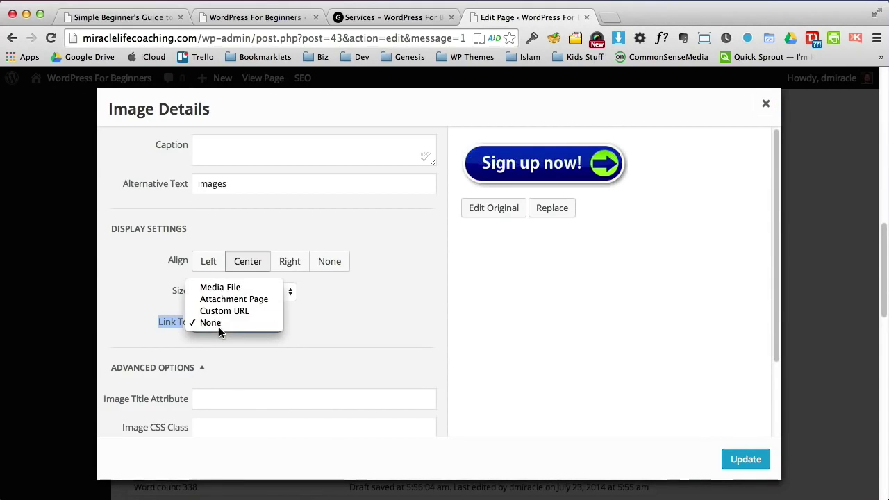
left_click(216, 312)
left_click(232, 349)
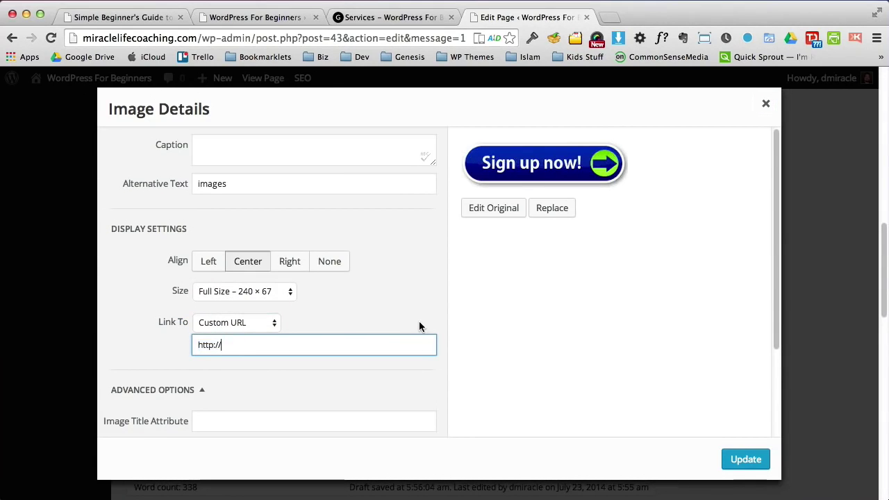
type("dmiracle.com/website-")
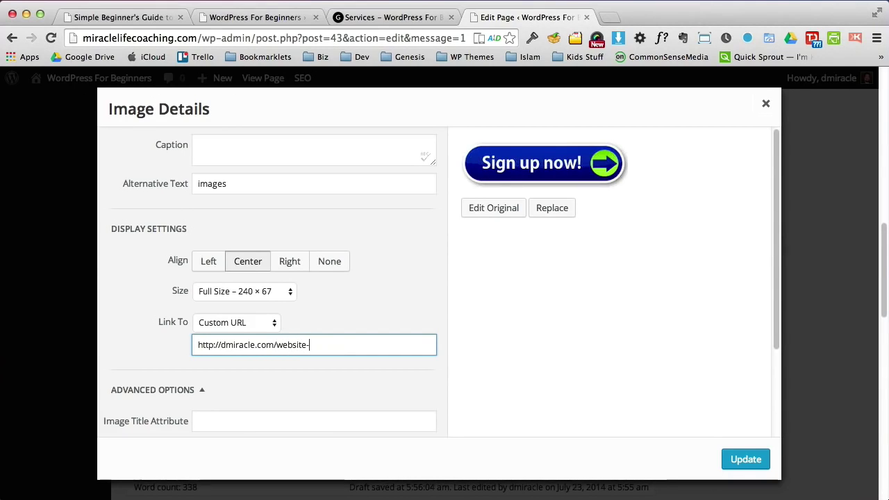
type("without-p")
key("BackSpace")
type("overhwle")
key("BackSpace")
key("BackSpace")
key("BackSpace")
key("BackSpace")
type("whelm.")
left_click(745, 459)
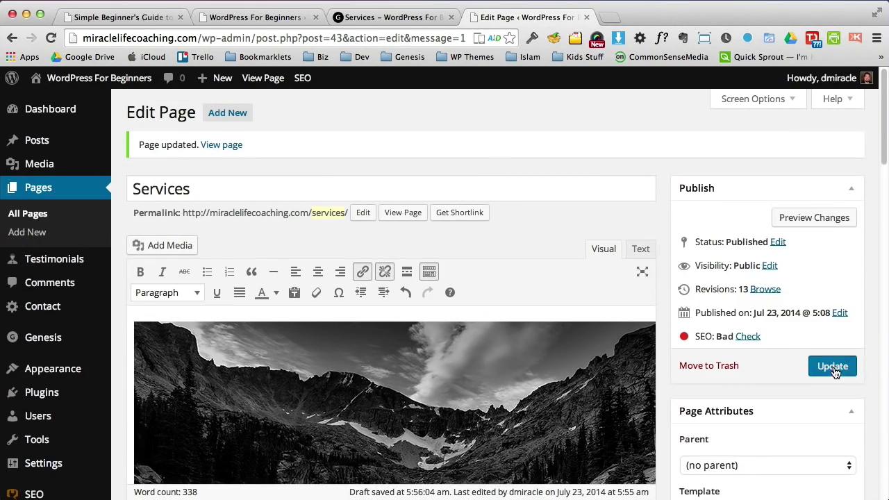
Step: Update the Services page and reload it on the live site
left_click(831, 366)
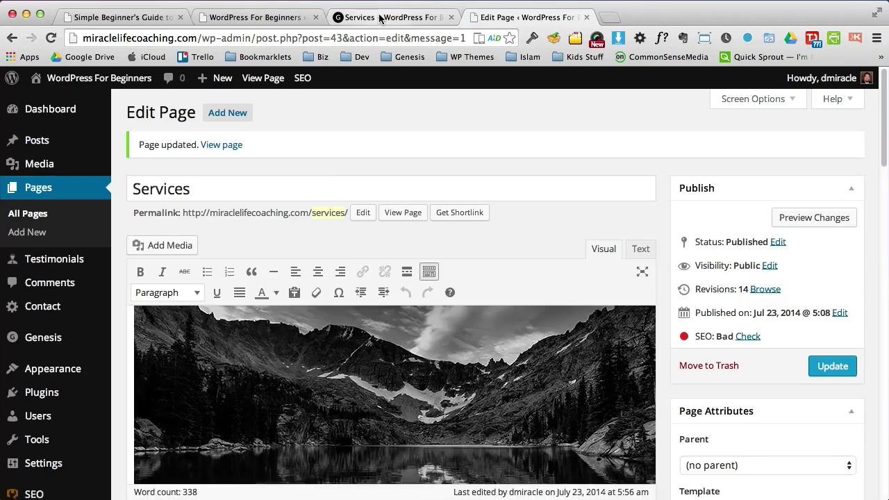
left_click(380, 17)
left_click_drag(883, 150, 883, 375)
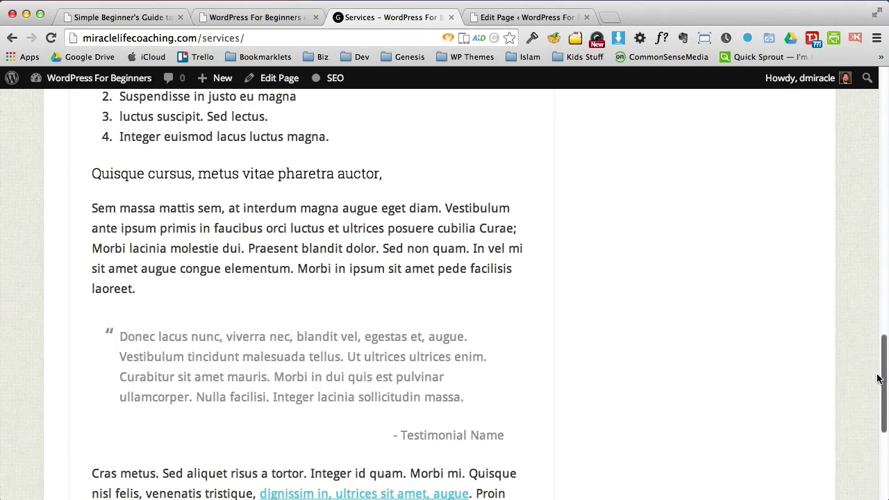
left_click(51, 38)
Step: Confirm the Sign up now button opens Website Without Overwhelm, then go back to Services
scroll(883, 441, "down", 5)
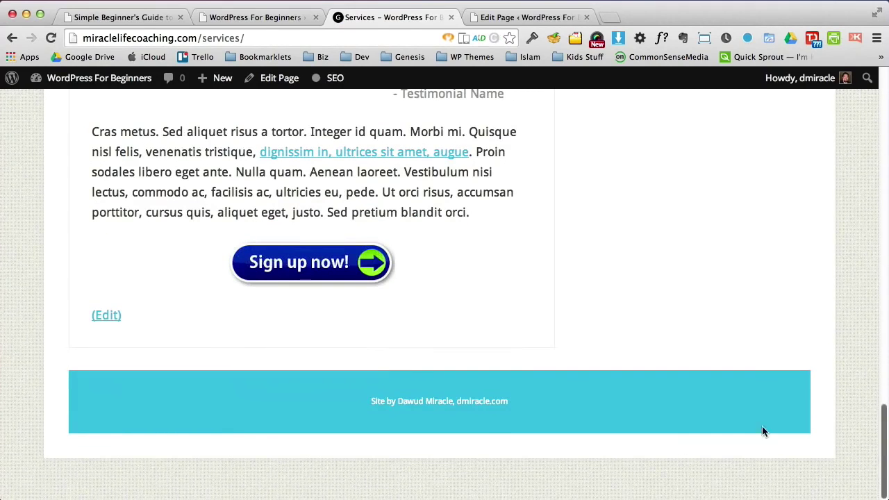
left_click(330, 268)
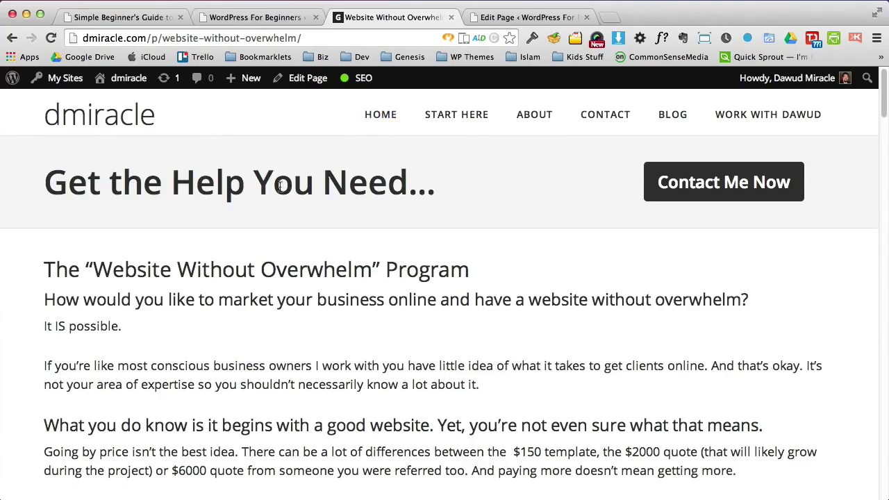
mouse_move(884, 114)
left_mouse_down()
mouse_move(884, 208)
mouse_move(884, 115)
left_mouse_up()
left_click(12, 37)
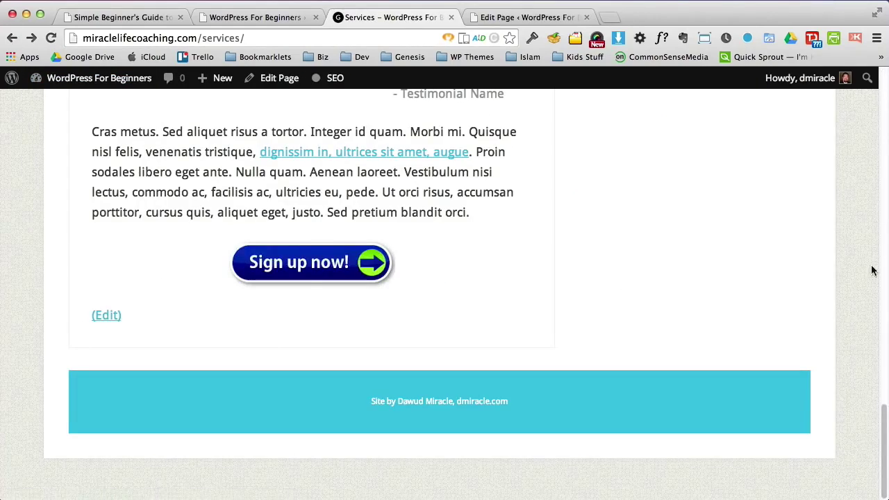
left_click_drag(885, 416, 877, 115)
scroll(877, 114, "up", 3)
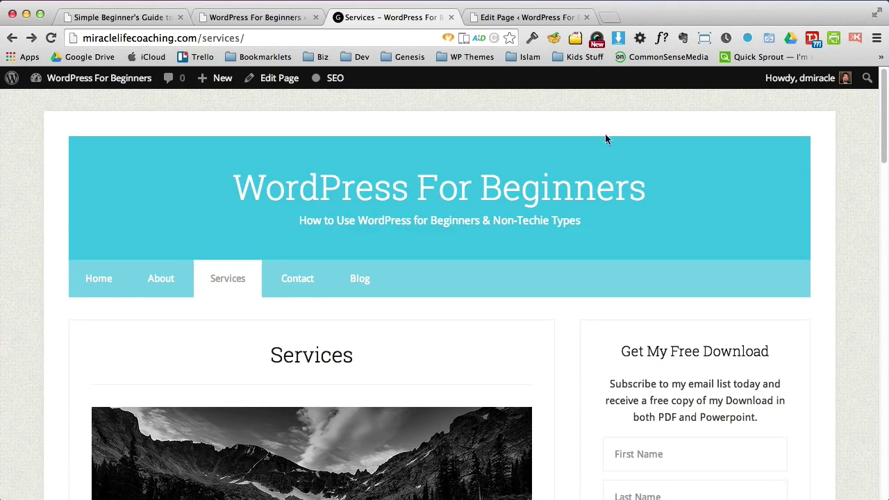
Step: Start a new page and title it 'New Page'
left_click(514, 18)
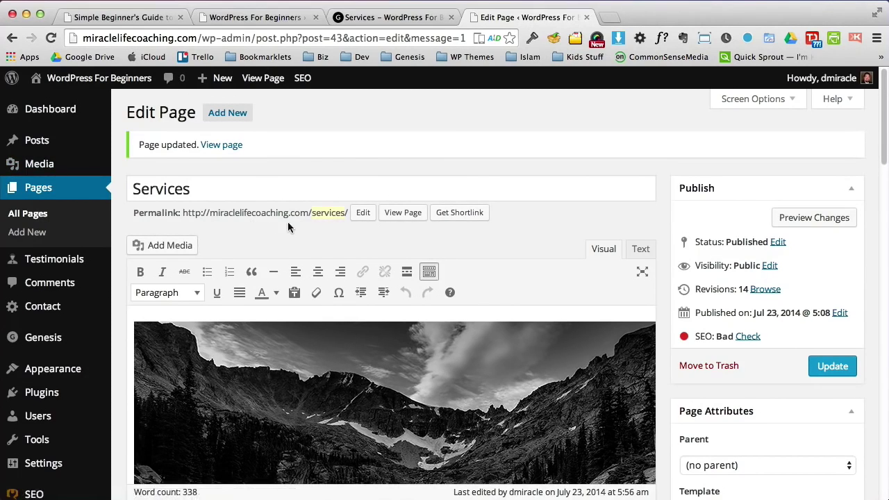
left_click(22, 236)
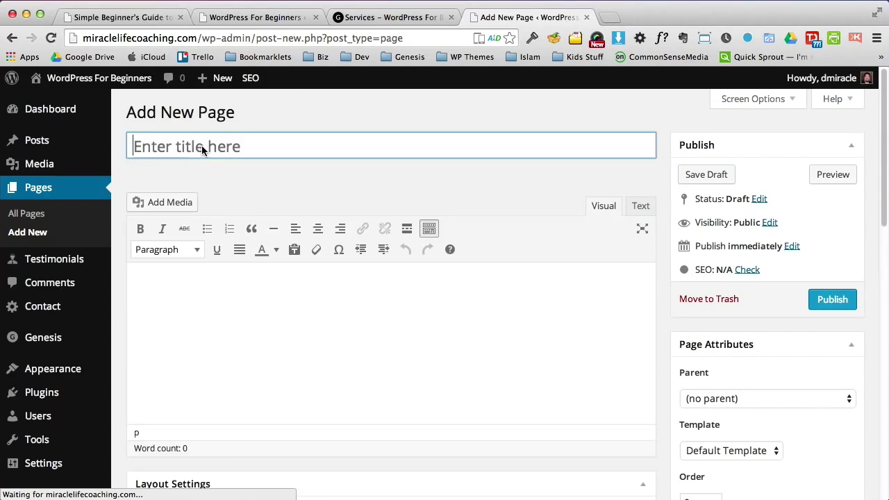
left_click(202, 146)
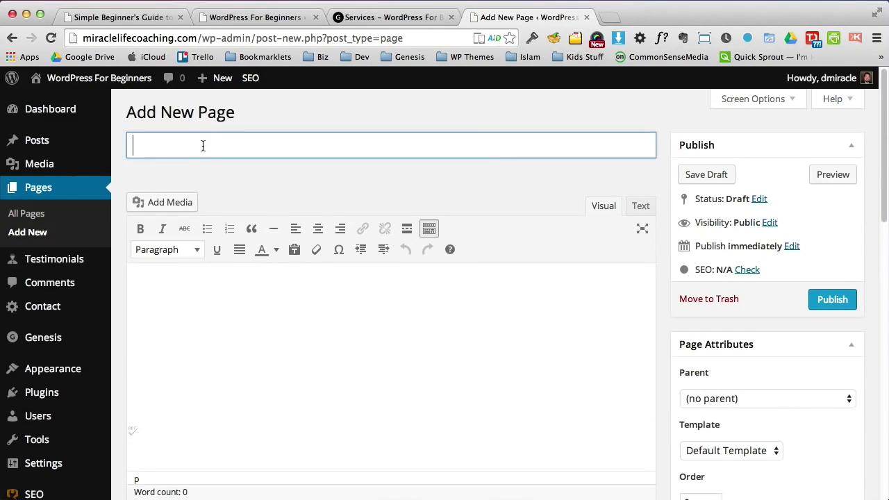
type("New page")
key("BackSpace")
key("BackSpace")
key("BackSpace")
key("BackSpace")
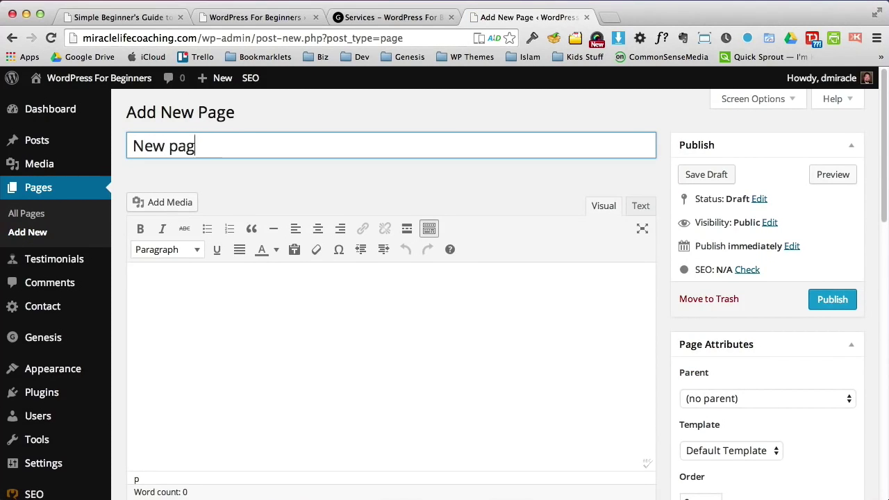
type("Page")
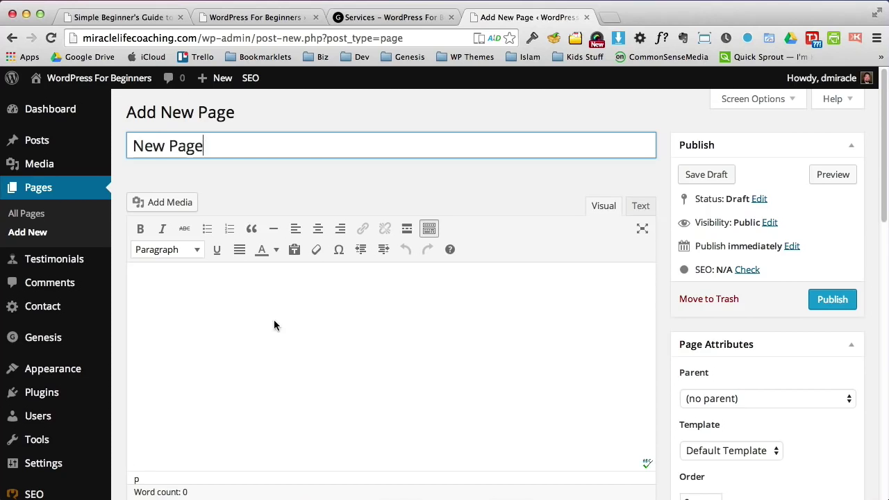
Step: Add the body text 'Text', publish the page, and reload the live Services page
left_click(274, 320)
type("Text")
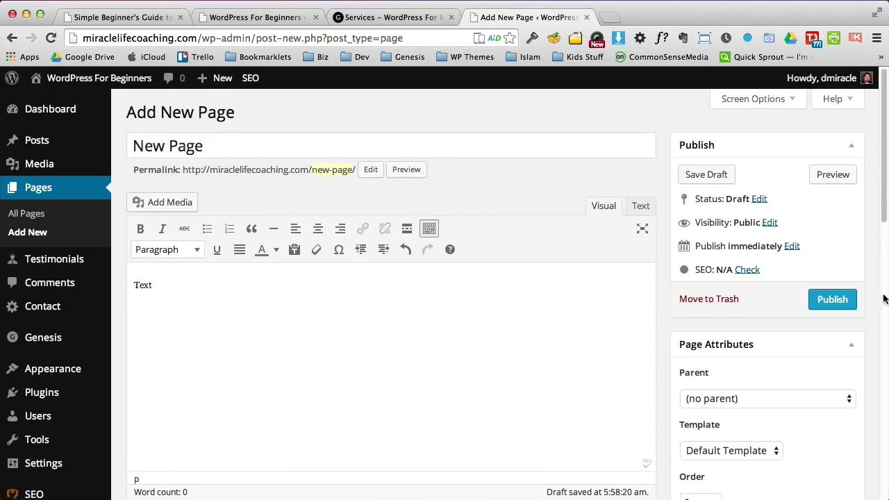
left_click(832, 299)
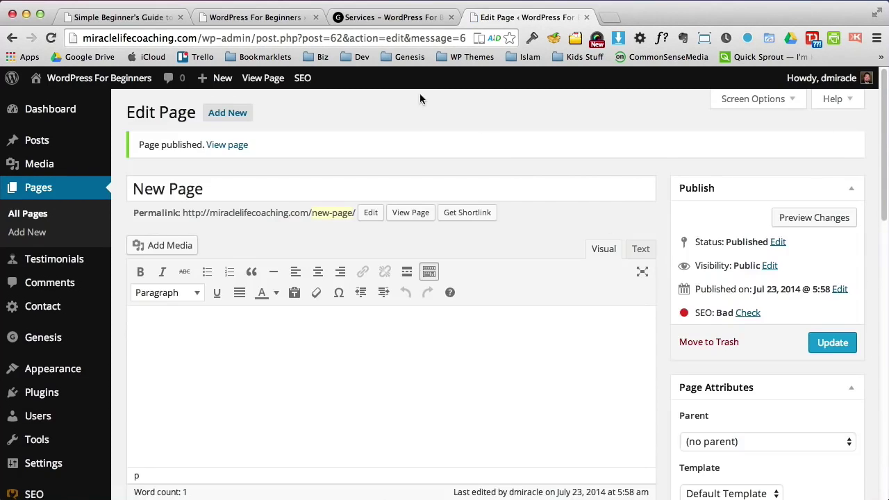
left_click(387, 19)
left_click(50, 38)
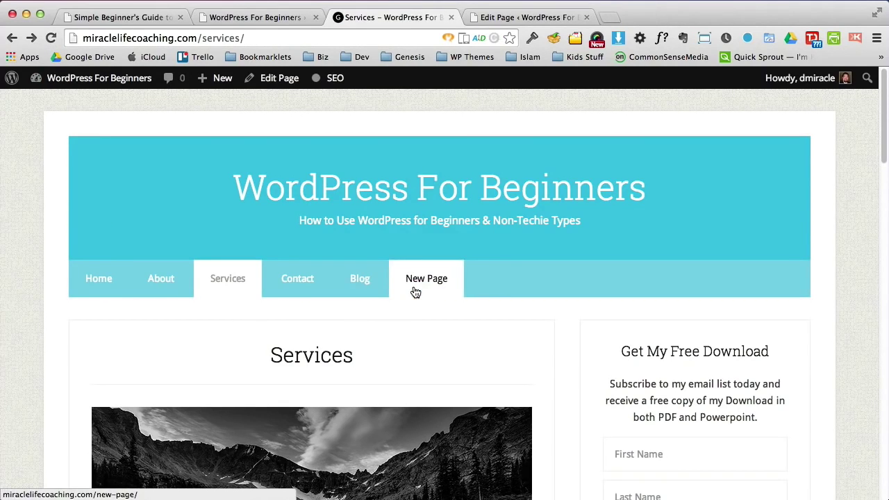
Step: In Appearance > Menus, move New Page just below About and save the menu
left_click(524, 17)
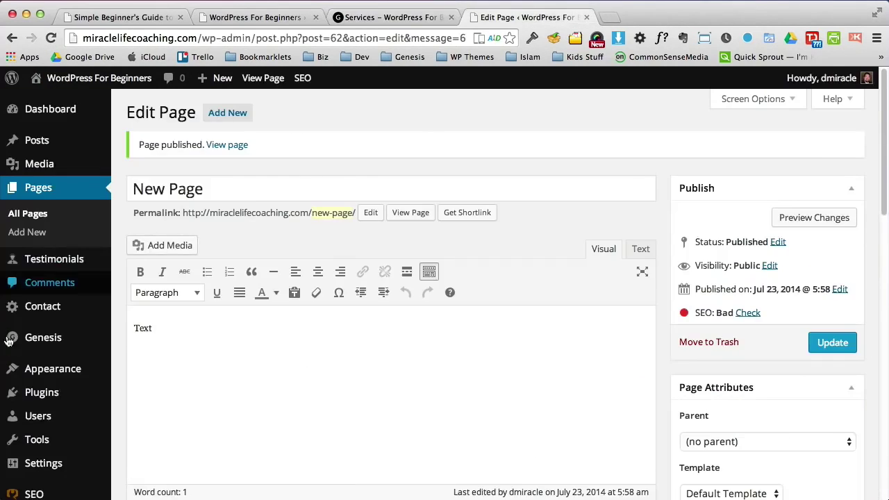
mouse_move(14, 369)
left_click(166, 425)
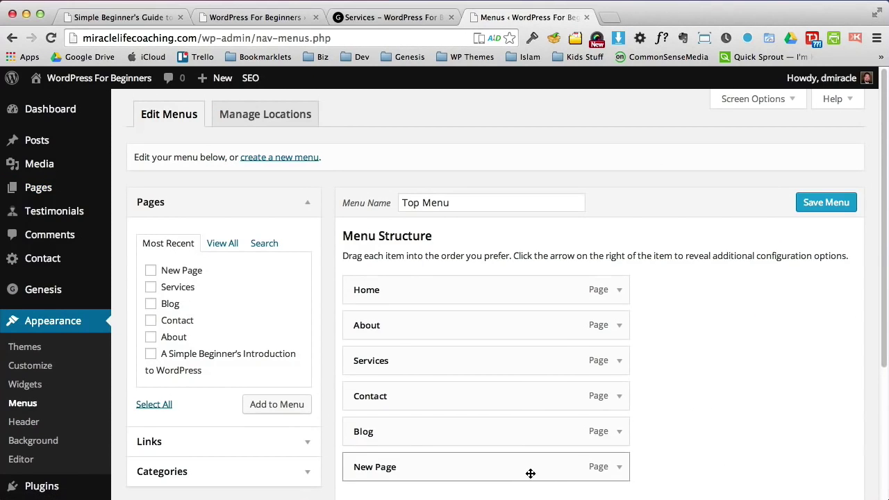
left_click_drag(530, 474, 567, 359)
left_click(803, 213)
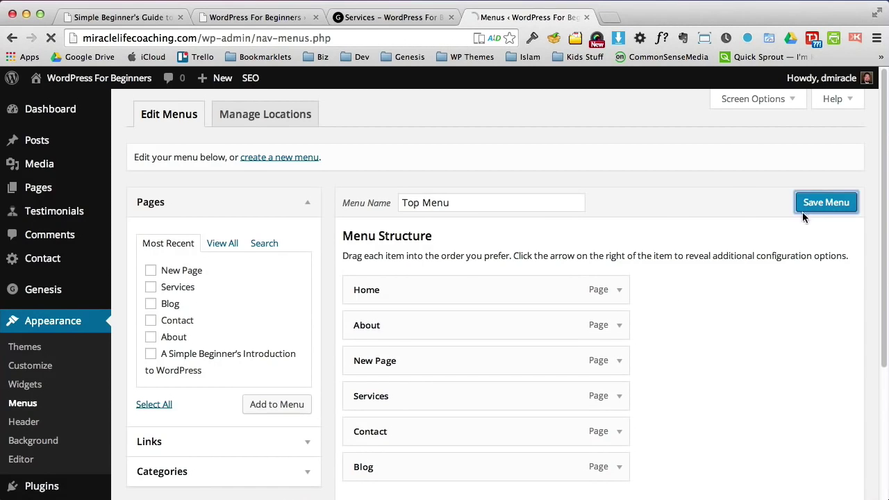
Step: Reload the live site to check the menu order, then expand the New Page menu item
left_click(408, 19)
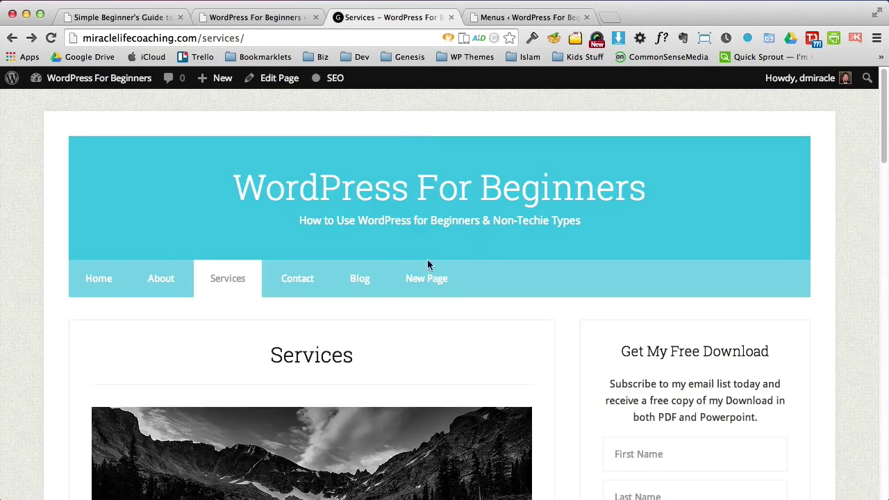
left_click(51, 38)
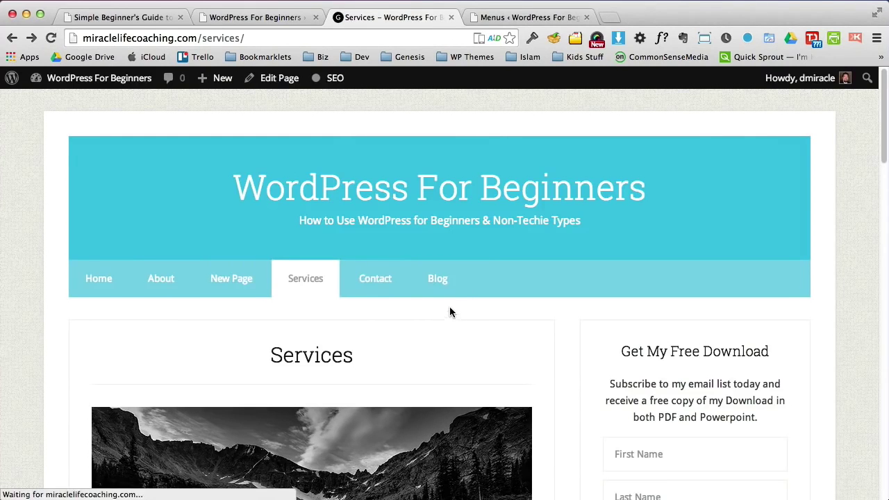
left_click(513, 17)
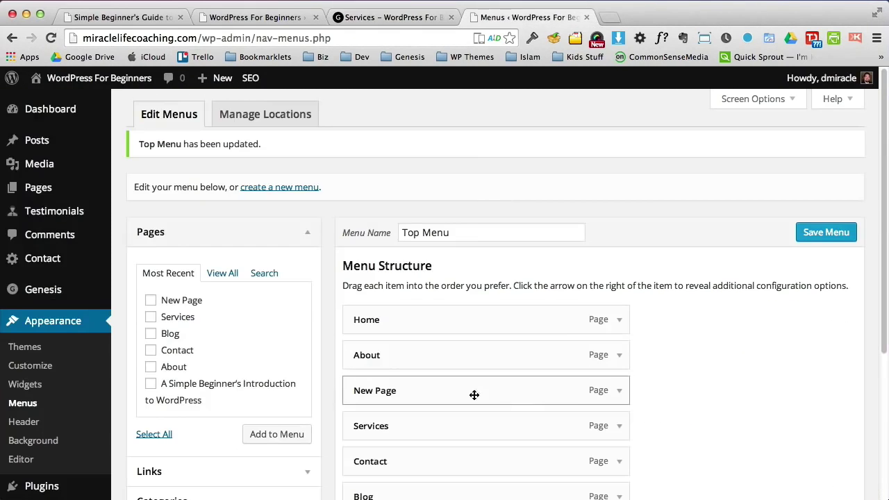
left_click(619, 390)
Step: Change the Navigation Label to 'Services #2', save the menu, and reload the live site
triple_click(414, 438)
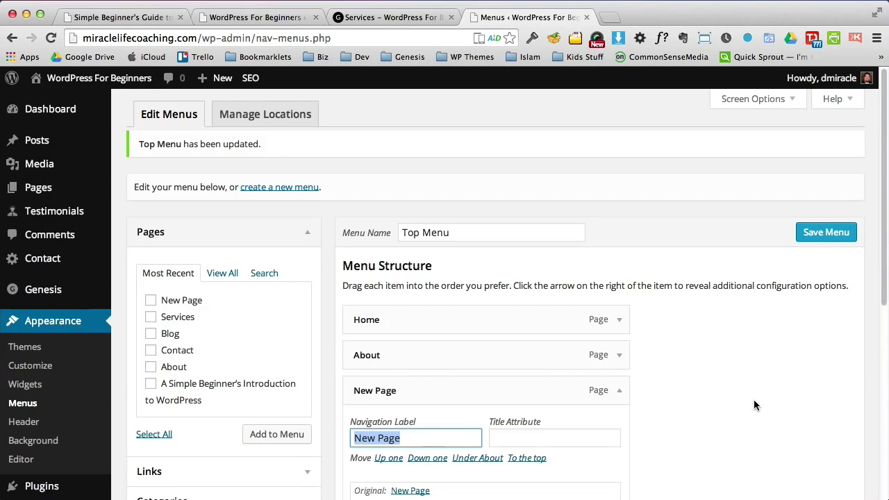
type("Services")
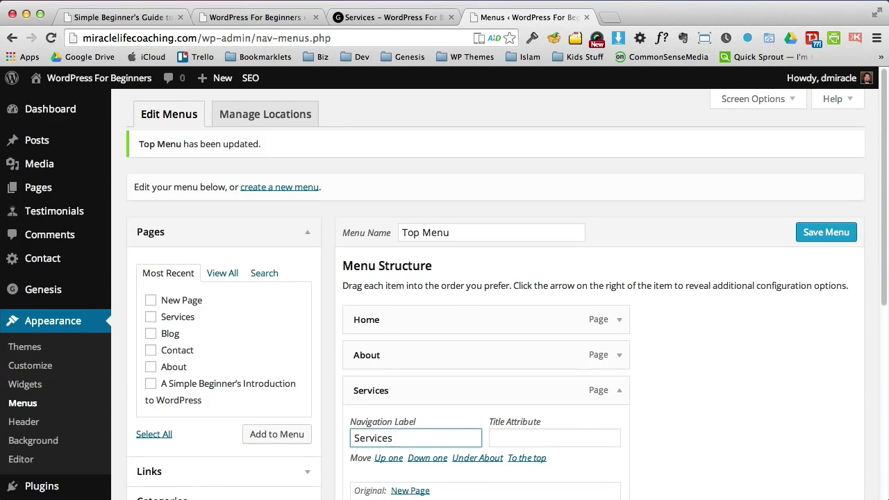
type(" #2")
left_click(834, 233)
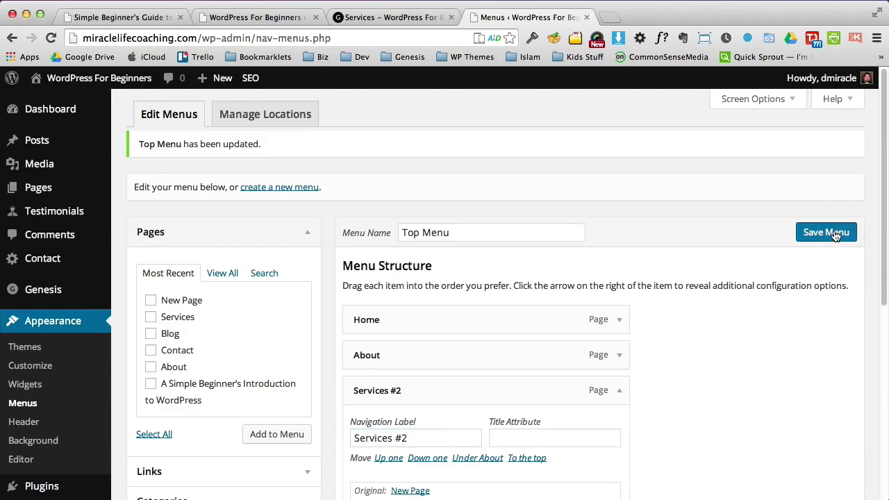
left_click(340, 17)
left_click(51, 38)
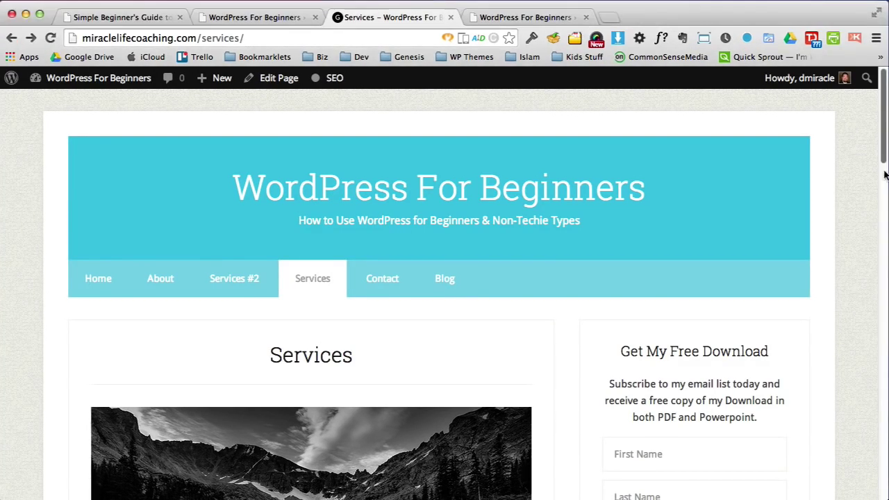
Step: Scroll the Services page, then switch to the Simple Beginner's Guide tab
mouse_move(884, 144)
left_mouse_down()
mouse_move(881, 242)
mouse_move(875, 135)
left_mouse_up()
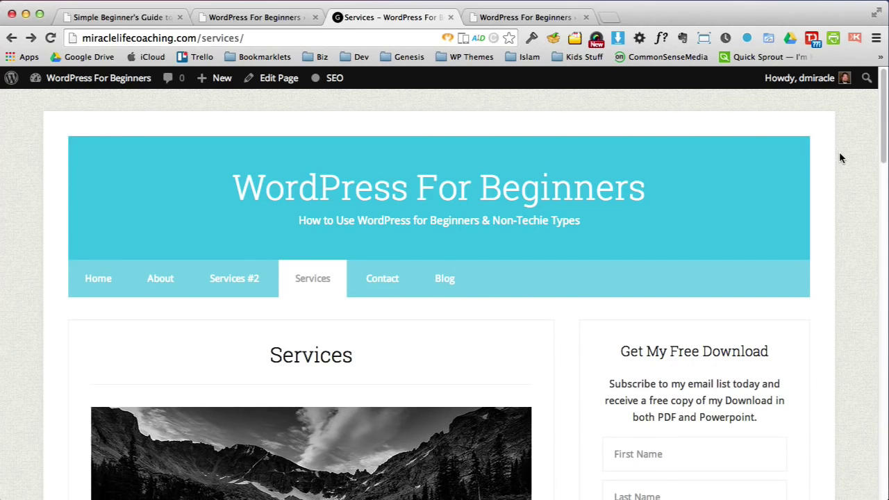
left_click(101, 17)
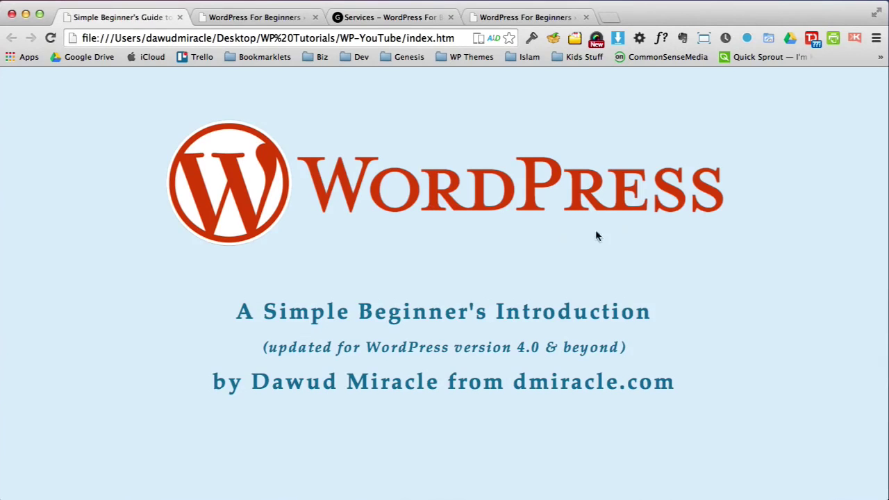